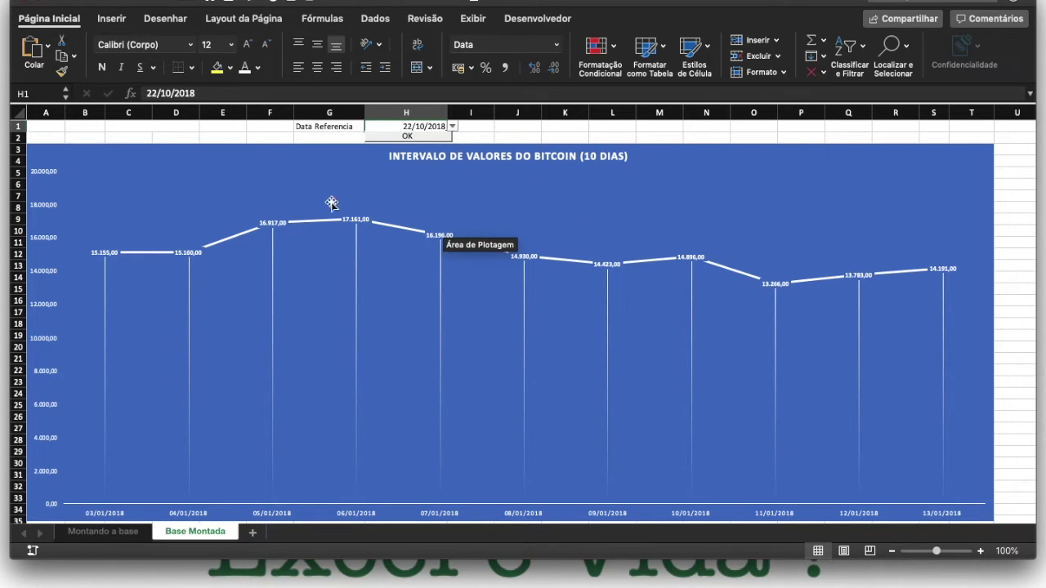
Update the Bitcoin chart for the current reference date, then set the date to 12/05/2019 and update it again.
click(432, 140)
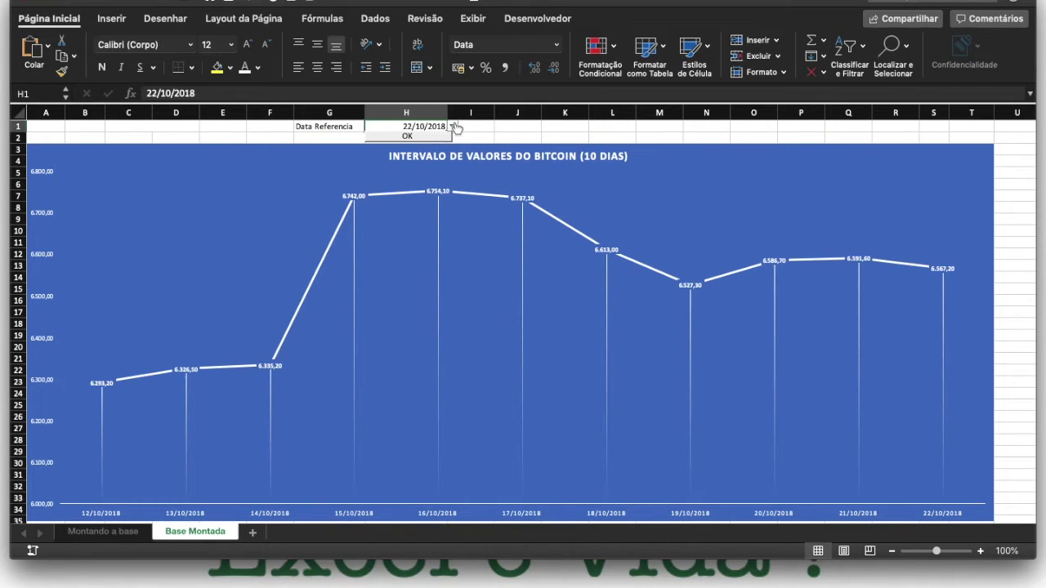
click(452, 126)
click(402, 169)
click(394, 171)
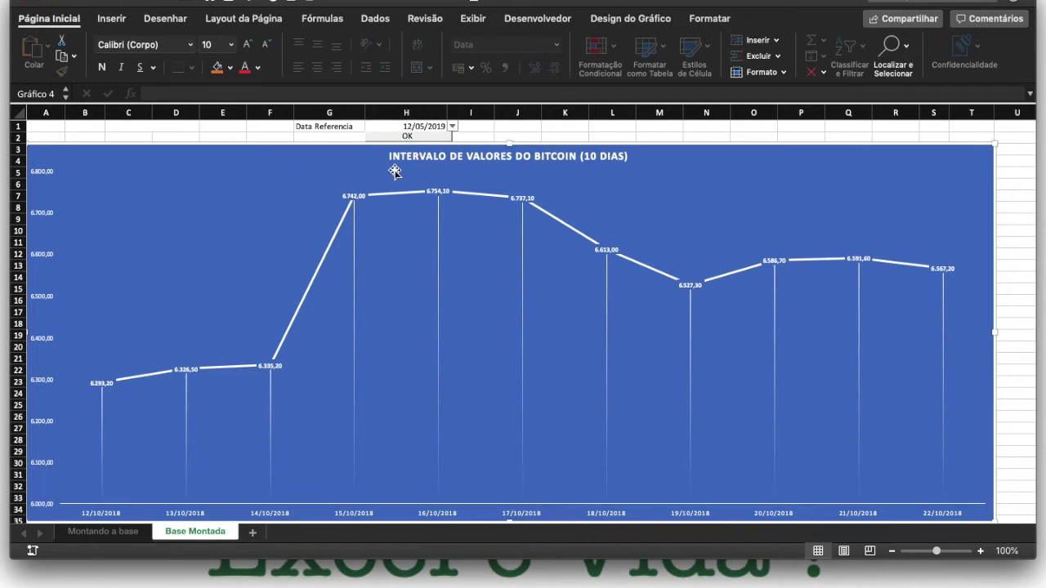
click(413, 138)
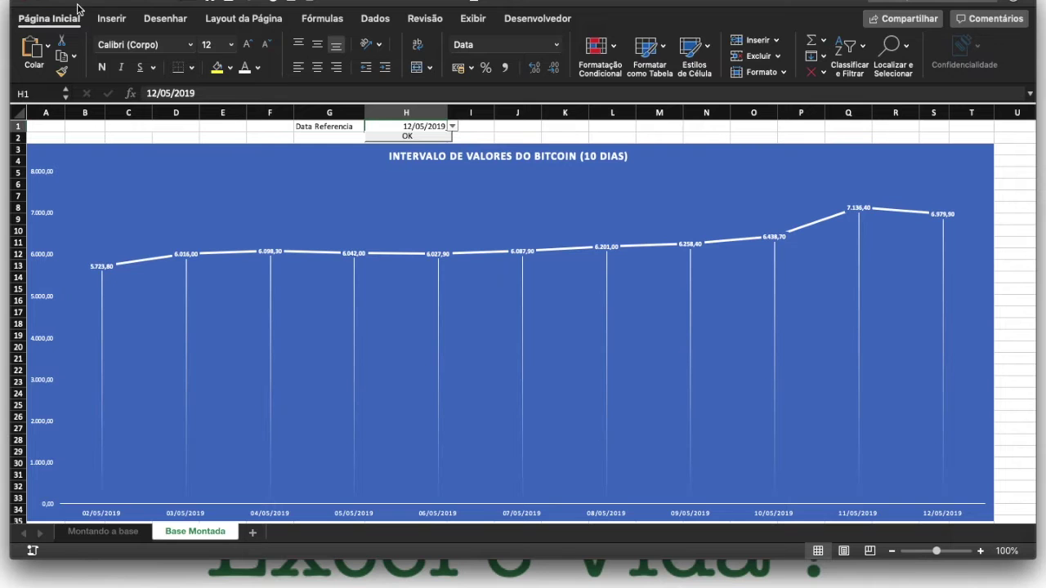
Create a new blank workbook from the template gallery.
click(210, 3)
click(155, 99)
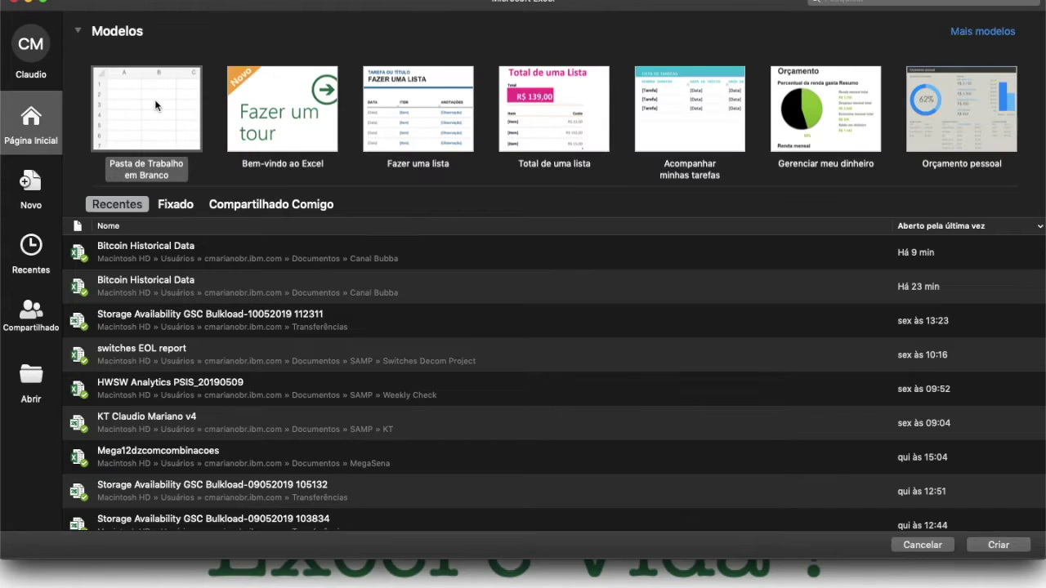
double_click(154, 99)
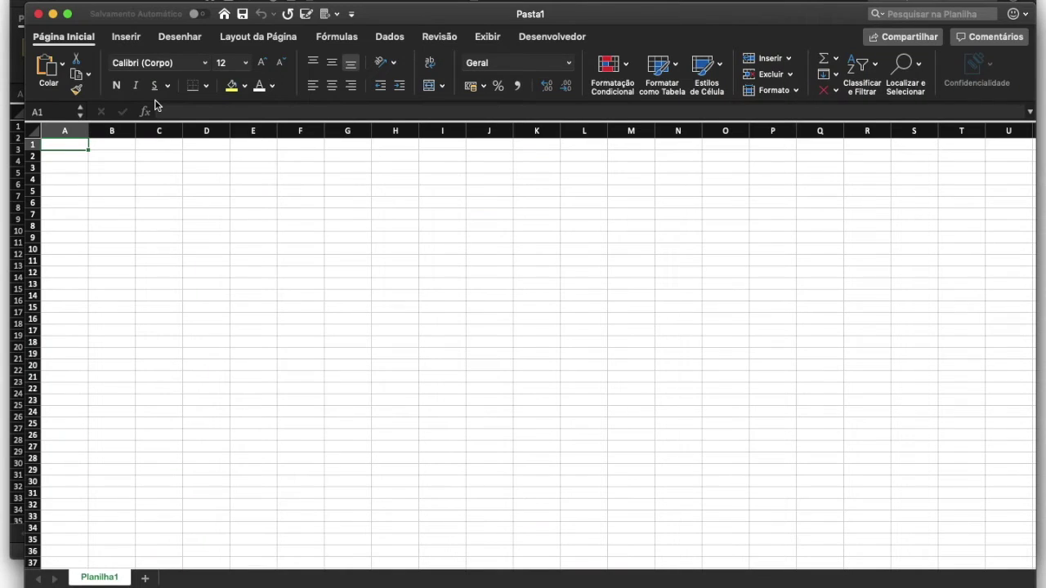
Save the new workbook as "Projeto Youtube 2019001" in the macro-enabled Excel format (.xlsm).
click(243, 15)
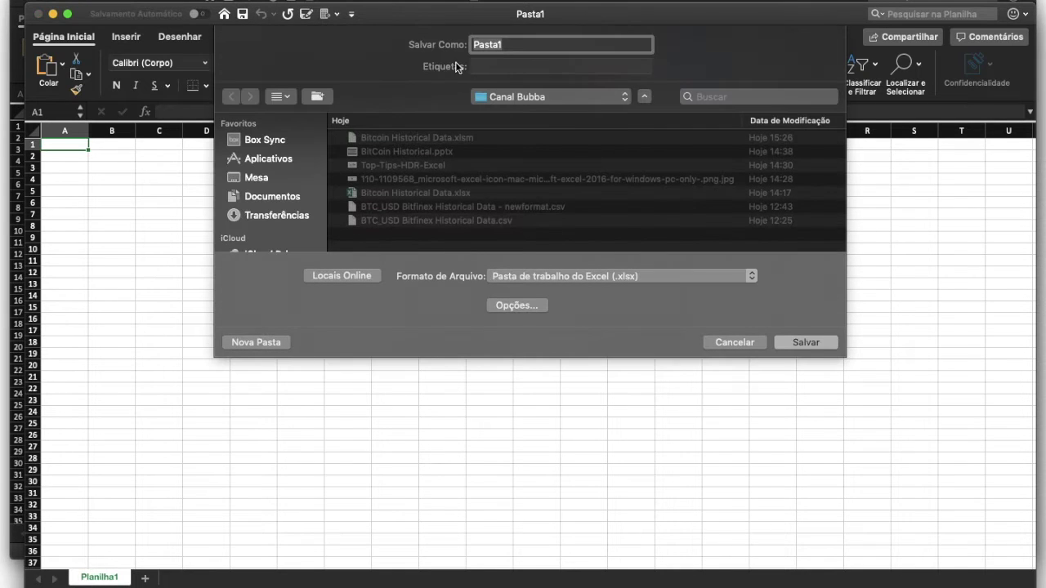
text(Projeto Youtube 001)
key(BackSpace)
key(BackSpace)
key(BackSpace)
text(2019001)
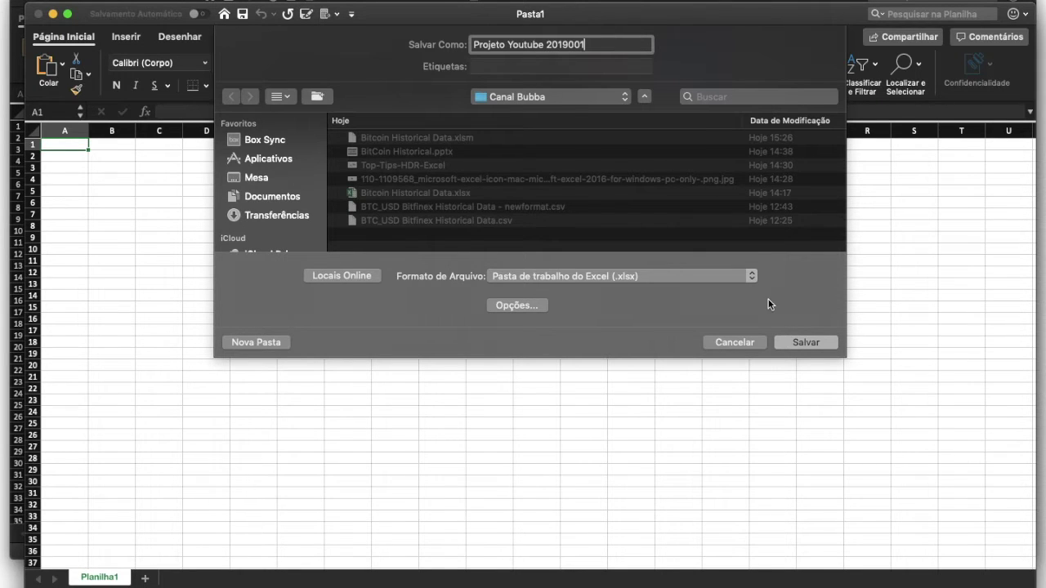
click(650, 276)
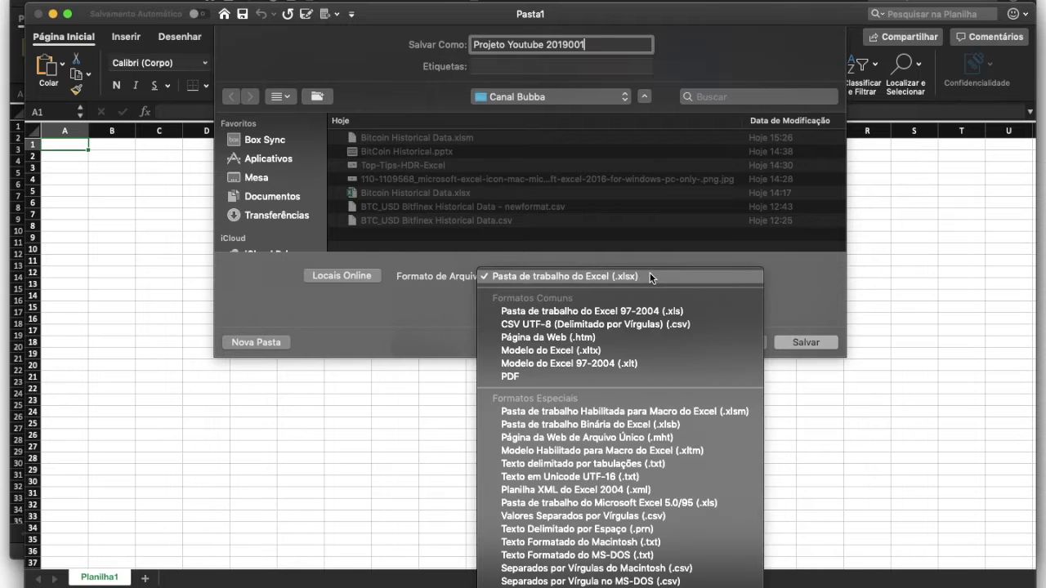
click(719, 412)
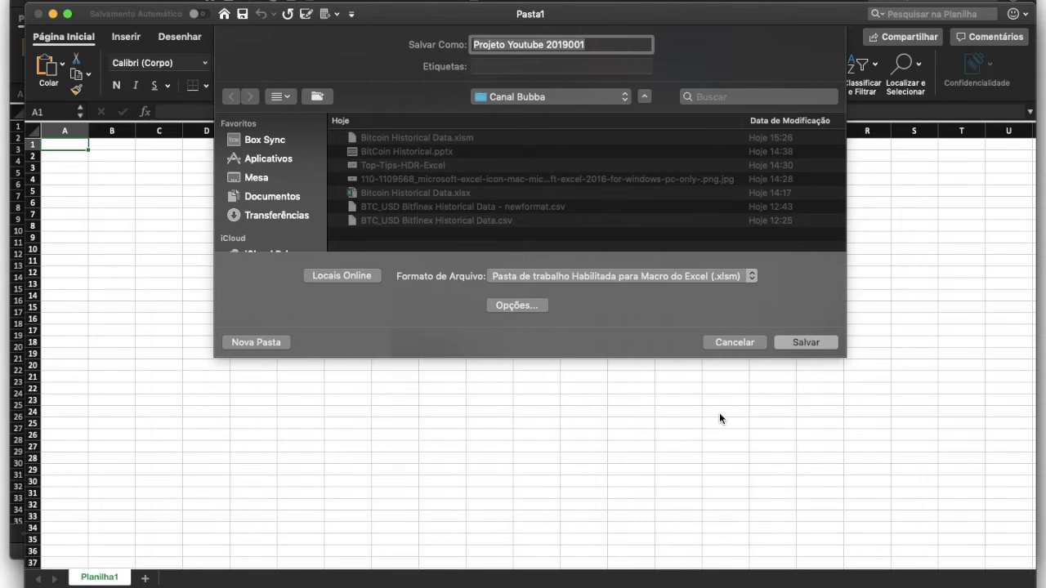
click(805, 342)
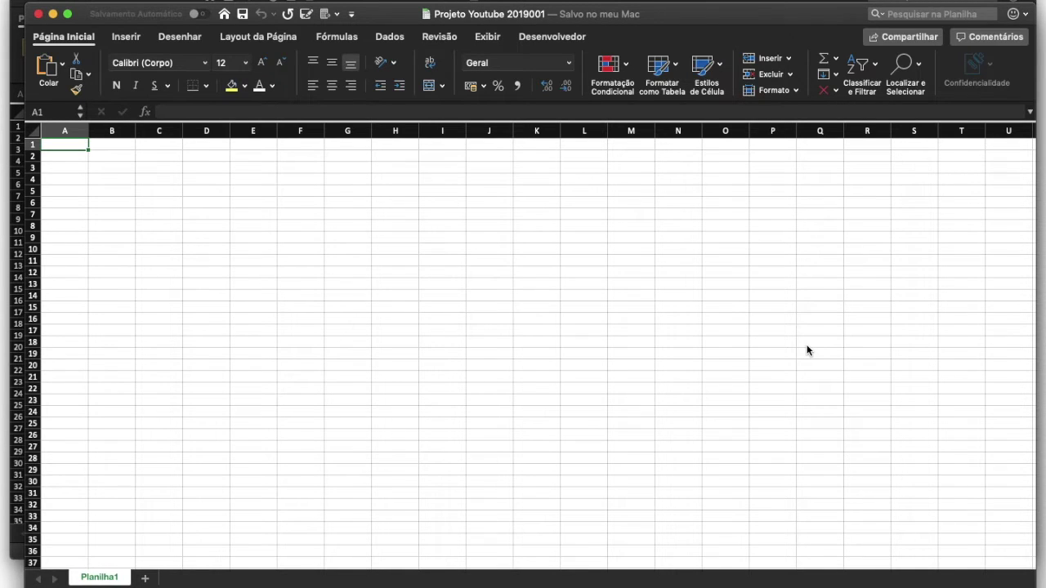
Switch to the text editor and look through the Bitcoin historical data CSV from the newest to the oldest records.
mouse_move(793, 576)
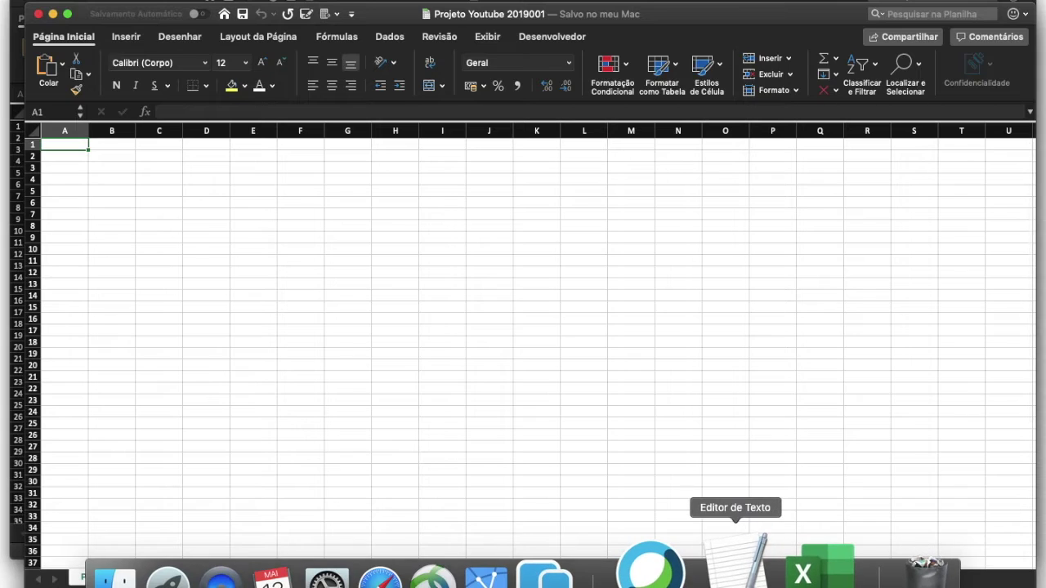
click(735, 564)
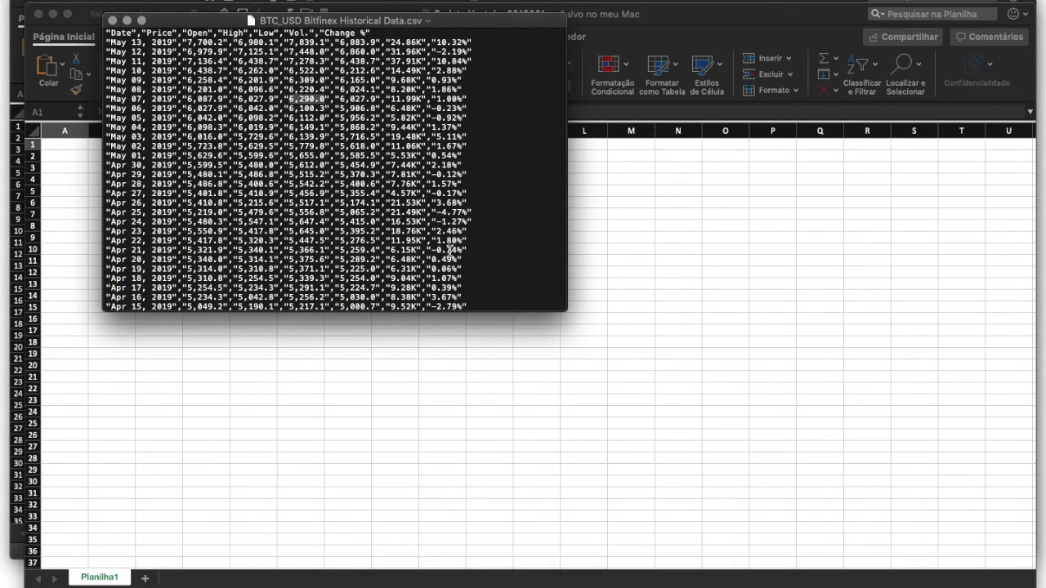
scroll(333, 123, down, 20)
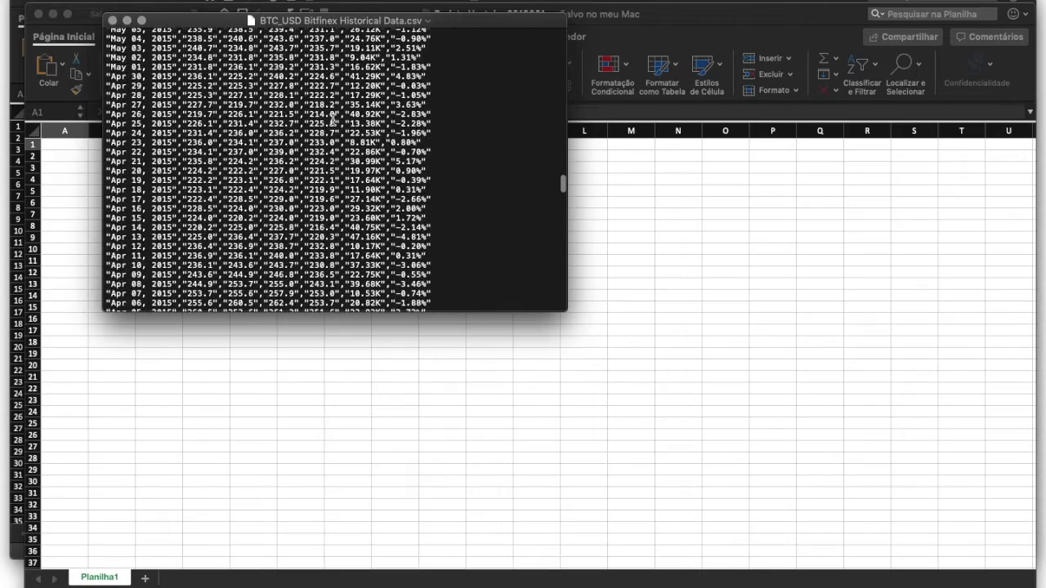
scroll(333, 121, down, 20)
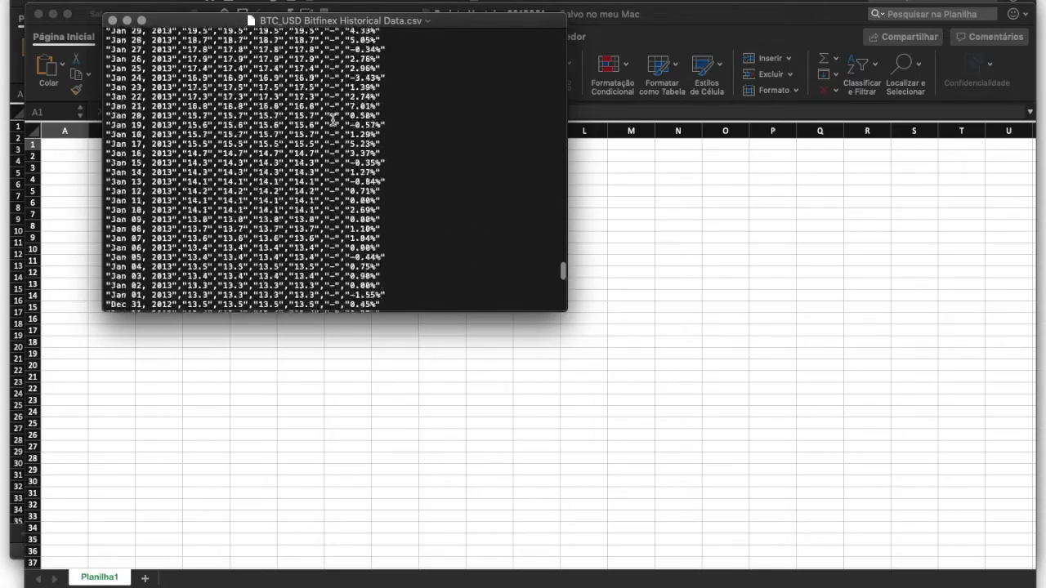
scroll(333, 121, down, 5)
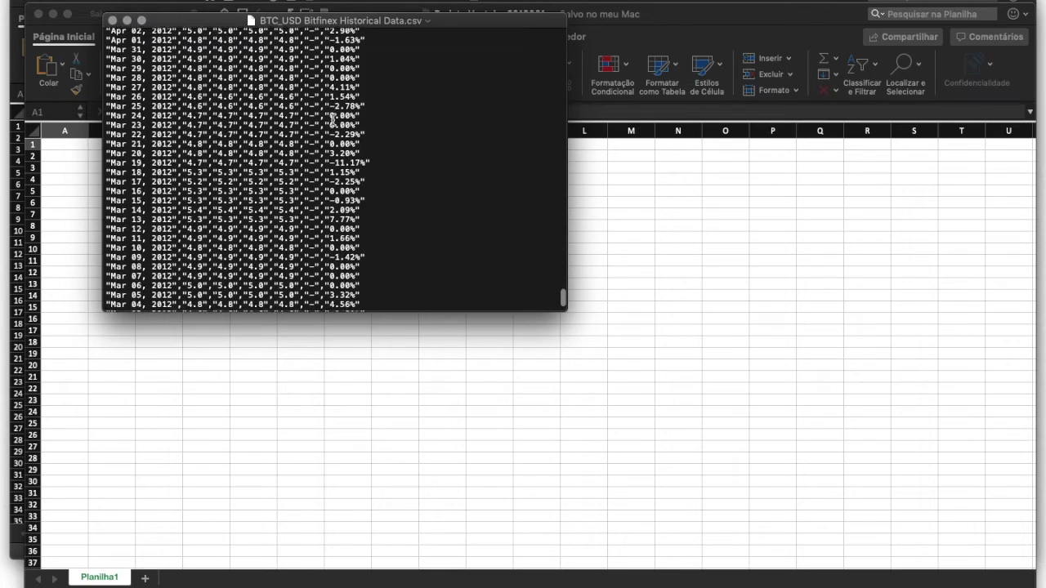
scroll(333, 121, down, 5)
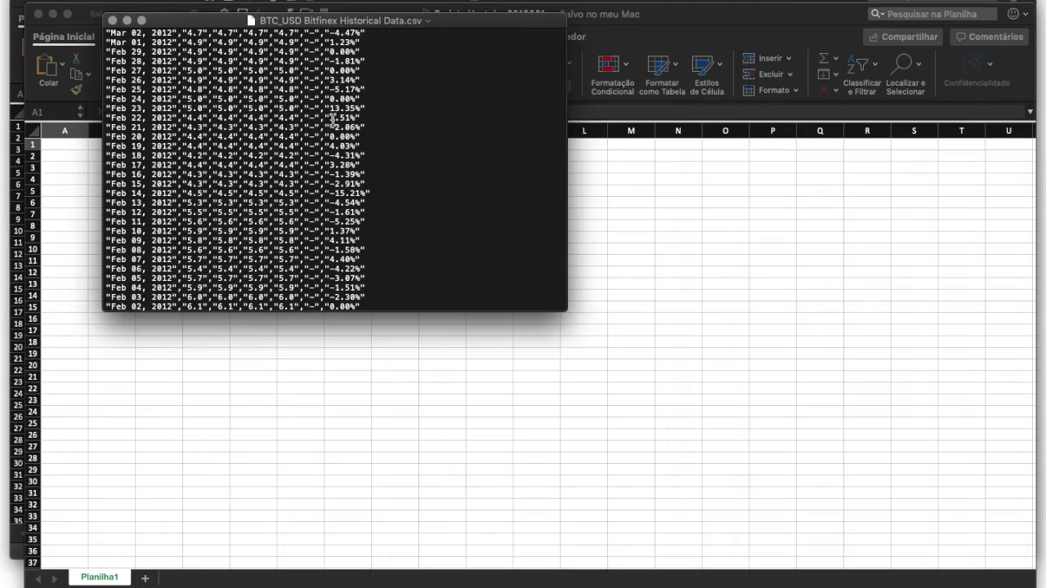
scroll(339, 139, up, 15)
scroll(343, 145, up, 20)
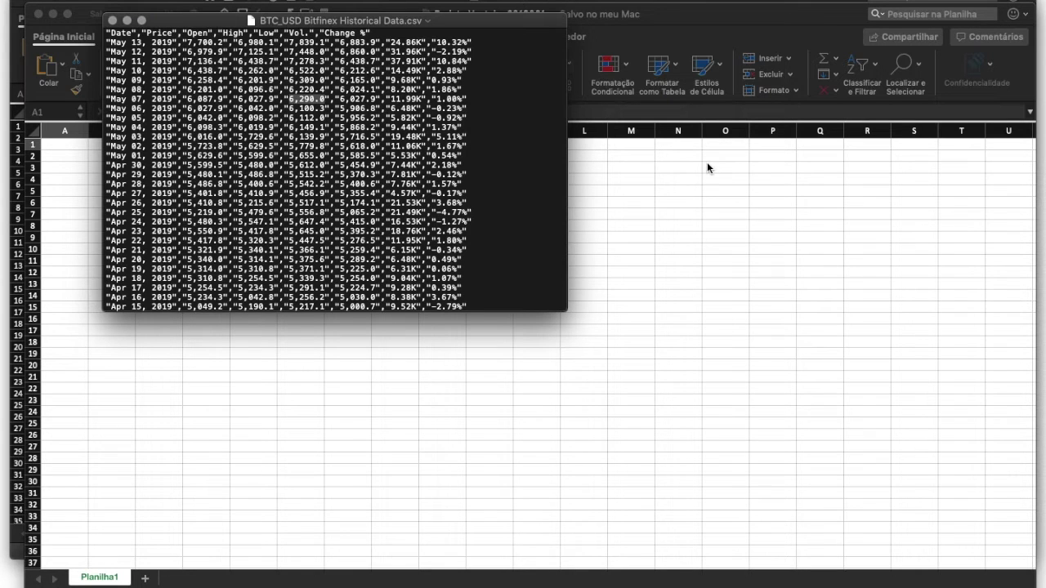
Examine how the CSV uses commas inside the price values and between the quoted fields across the records.
click(179, 45)
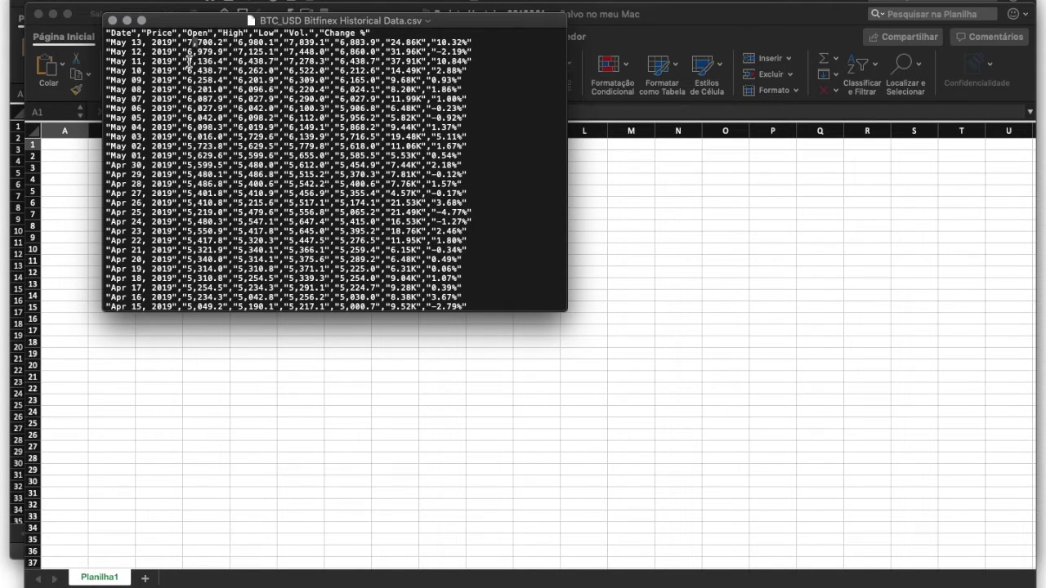
drag(183, 41, 231, 41)
click(285, 98)
scroll(259, 151, down, 8)
scroll(258, 151, down, 15)
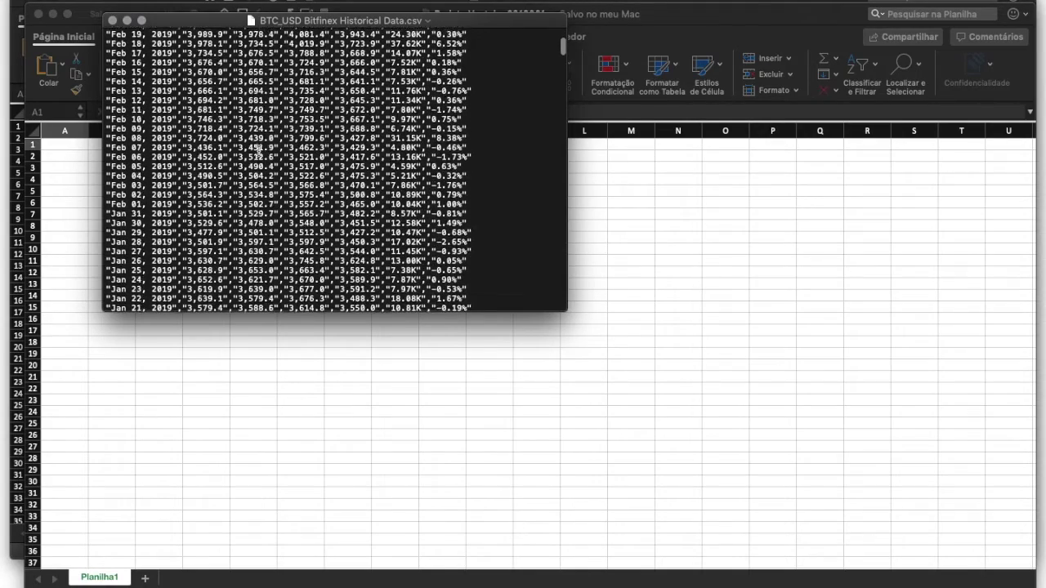
scroll(258, 151, up, 20)
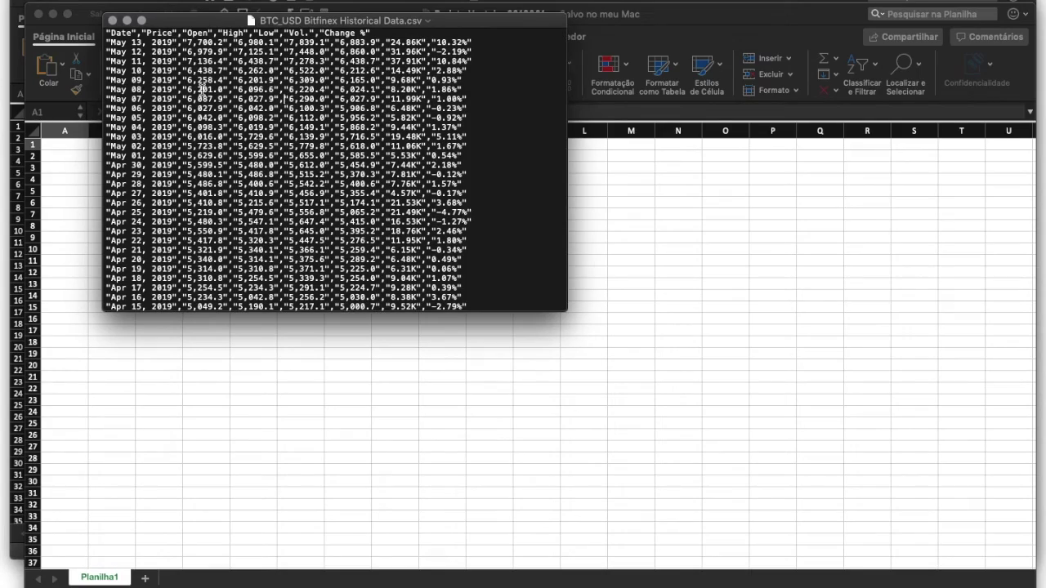
scroll(201, 88, down, 20)
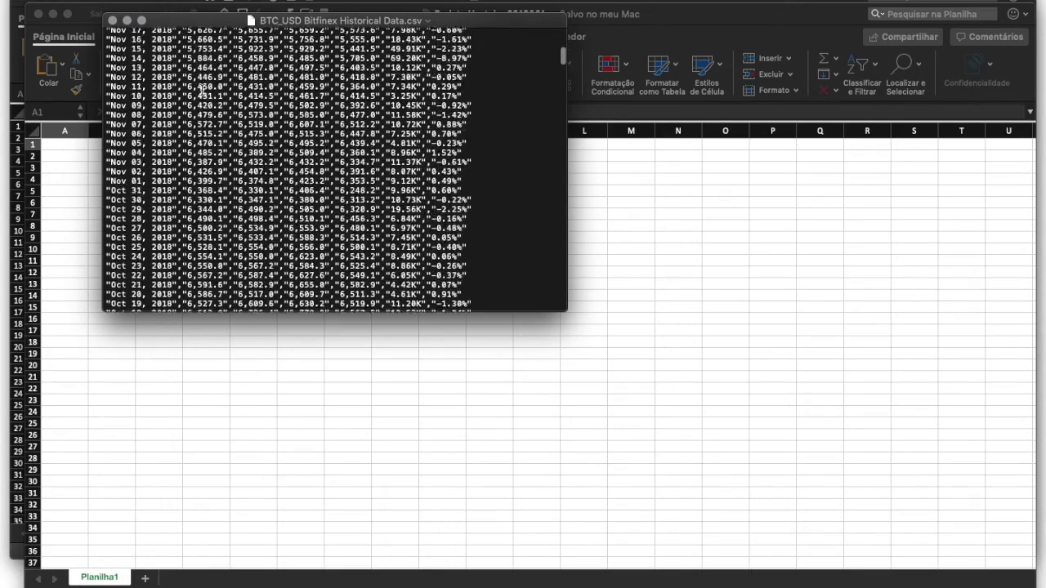
scroll(201, 89, down, 20)
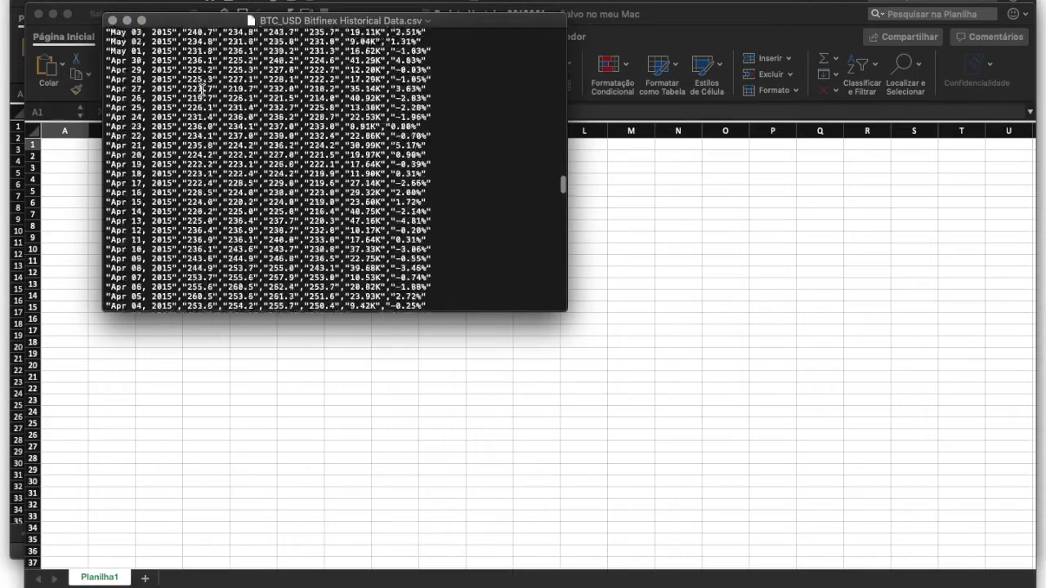
scroll(201, 88, up, 20)
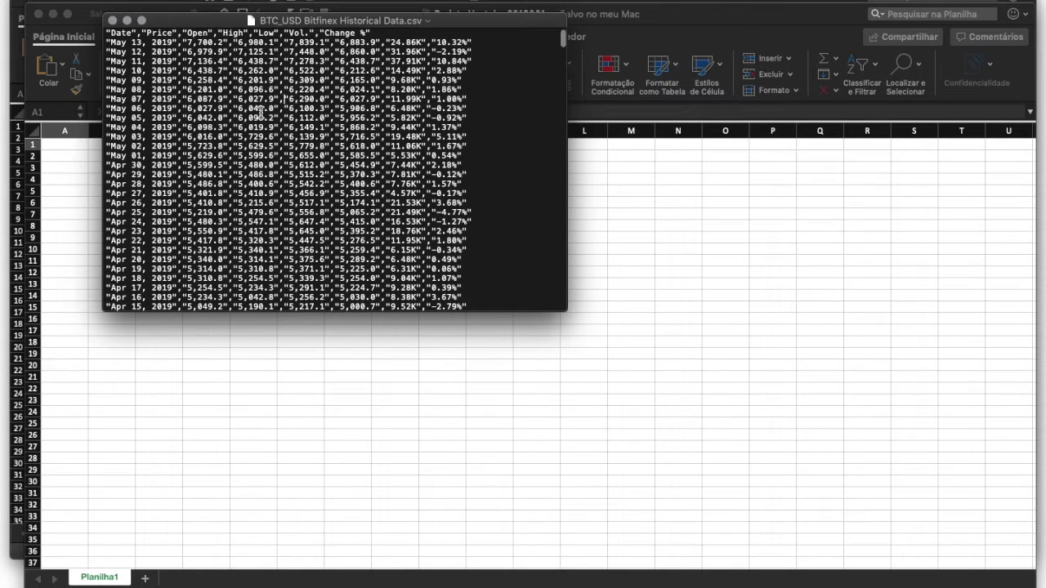
Replace every "," separator between quoted fields with ";" throughout the CSV using text substitutions, after checking the replacement rule in the text preferences.
right_click(312, 127)
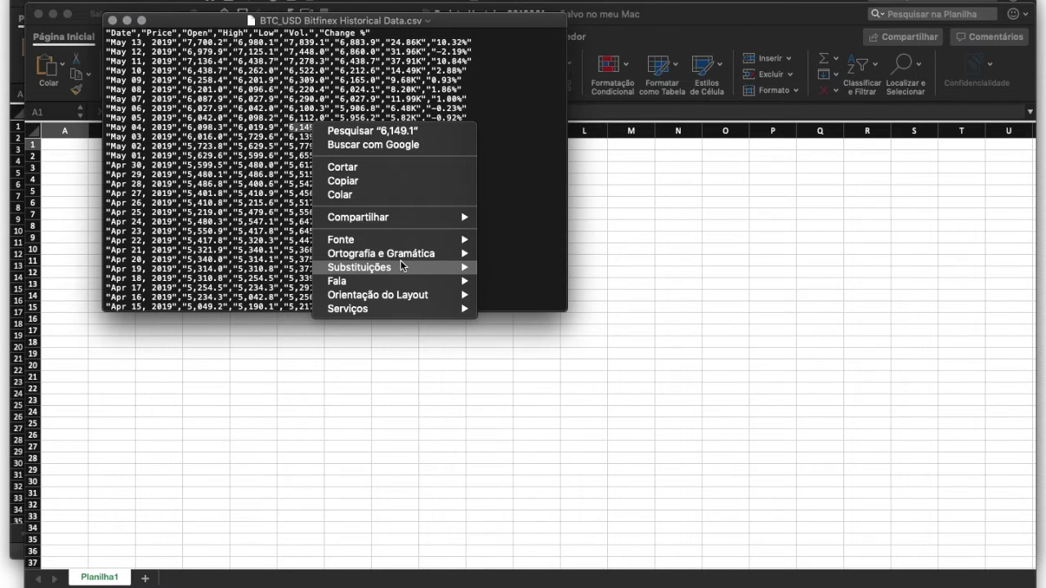
mouse_move(401, 265)
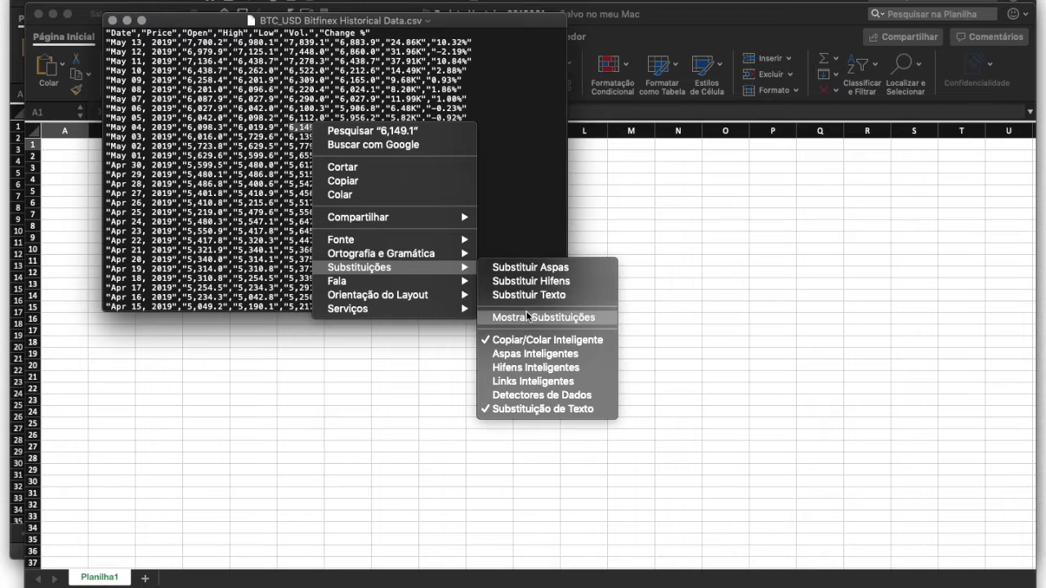
click(527, 317)
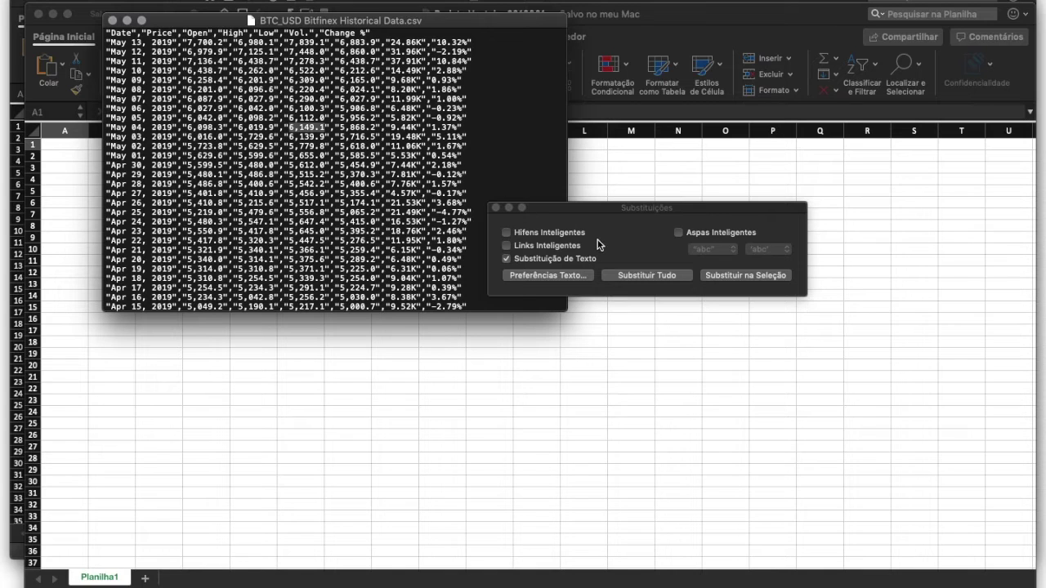
click(576, 274)
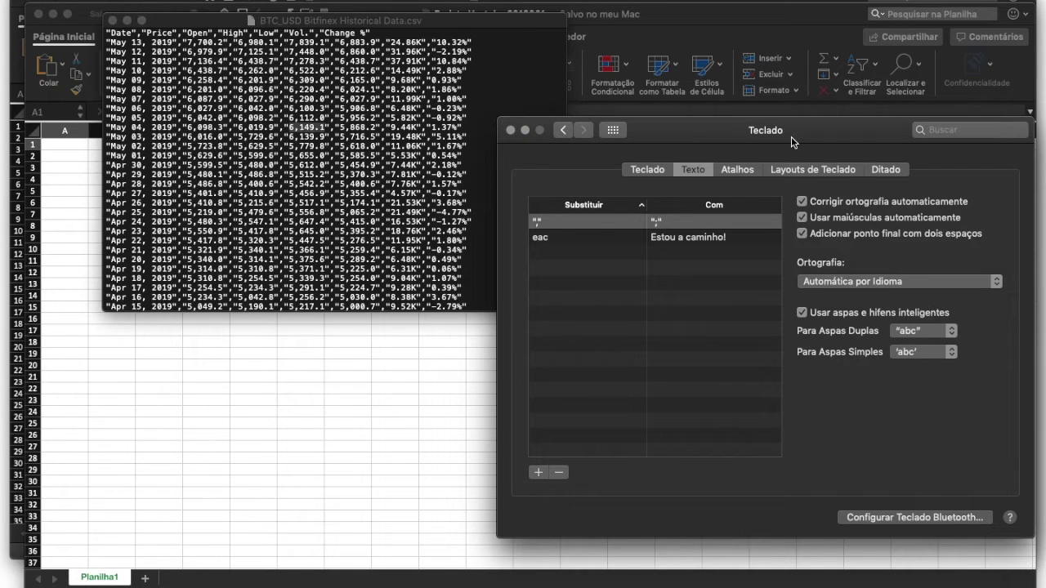
click(510, 130)
click(642, 276)
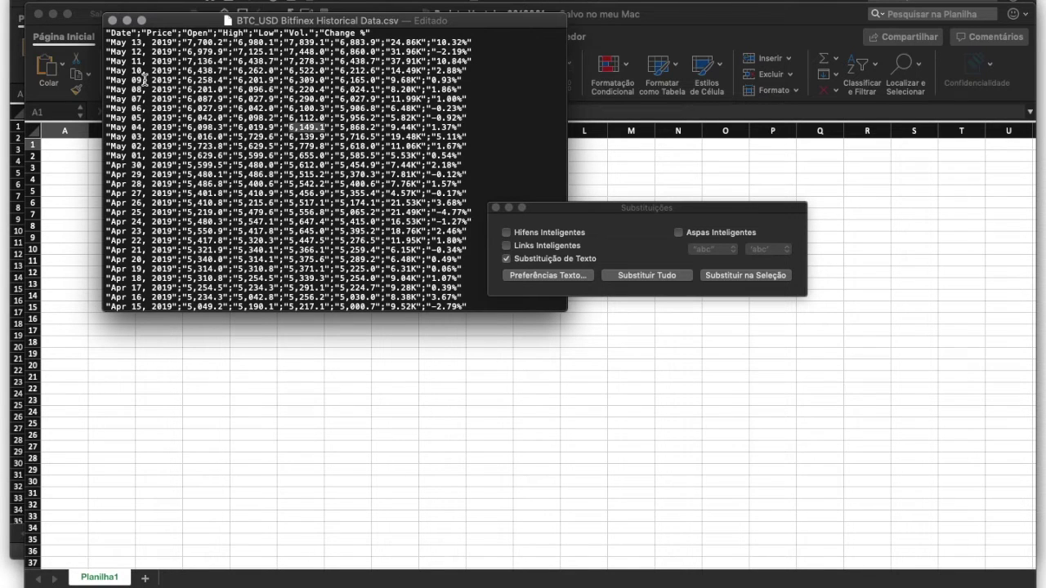
Dismiss the substitutions window, then save and close the edited CSV file.
click(495, 208)
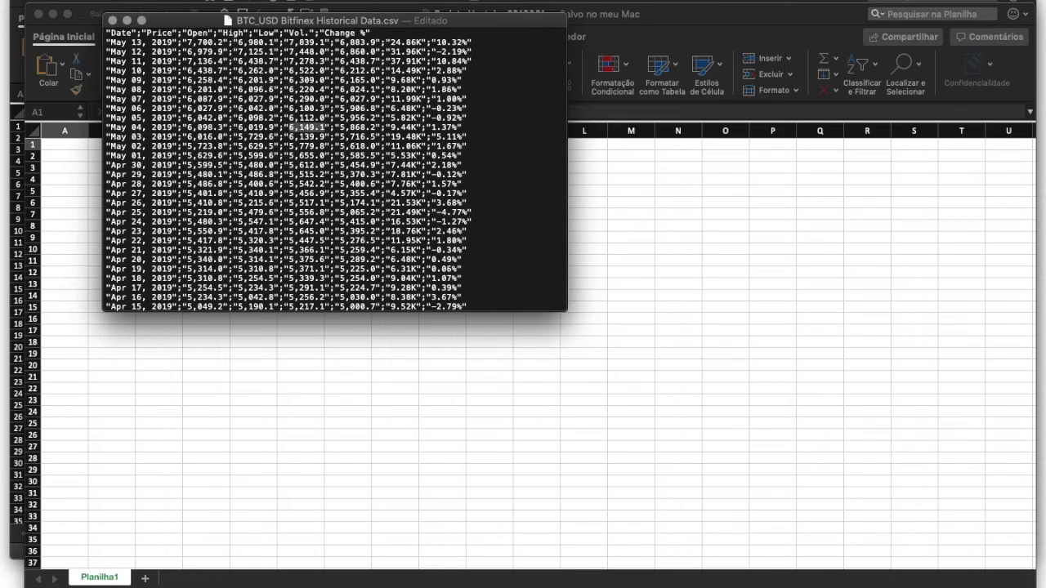
click(137, 0)
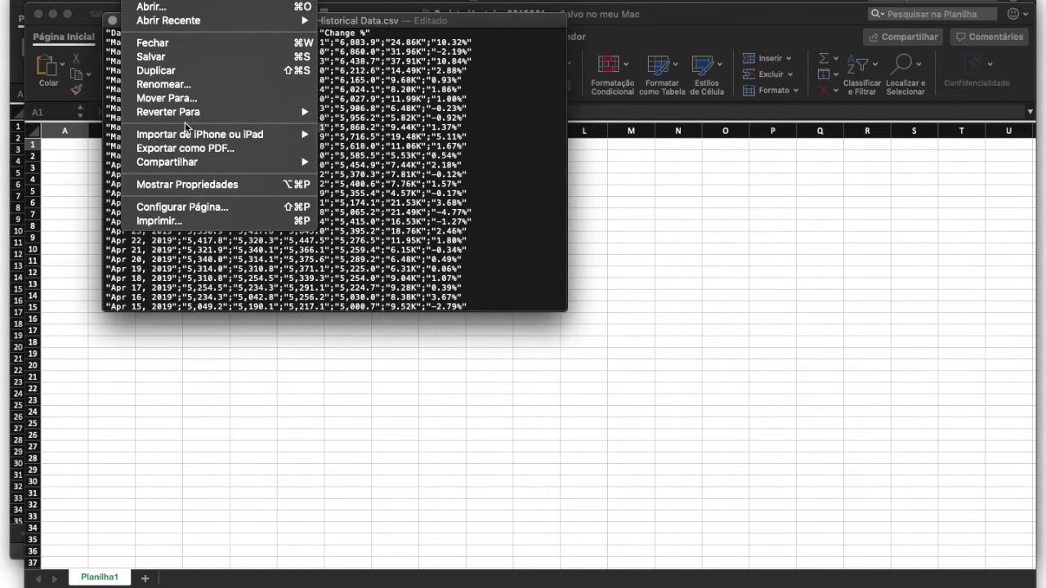
click(174, 57)
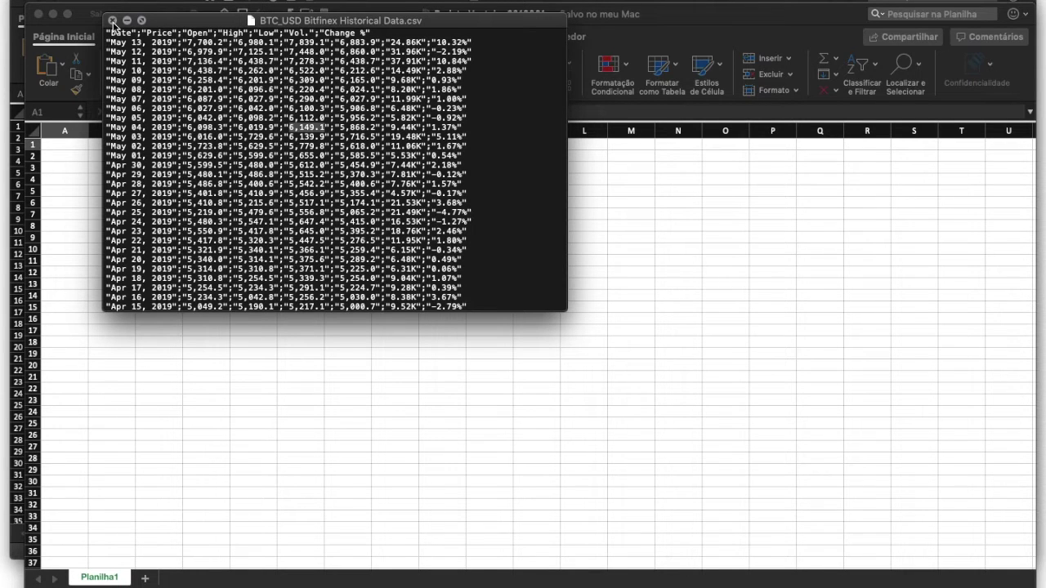
click(113, 20)
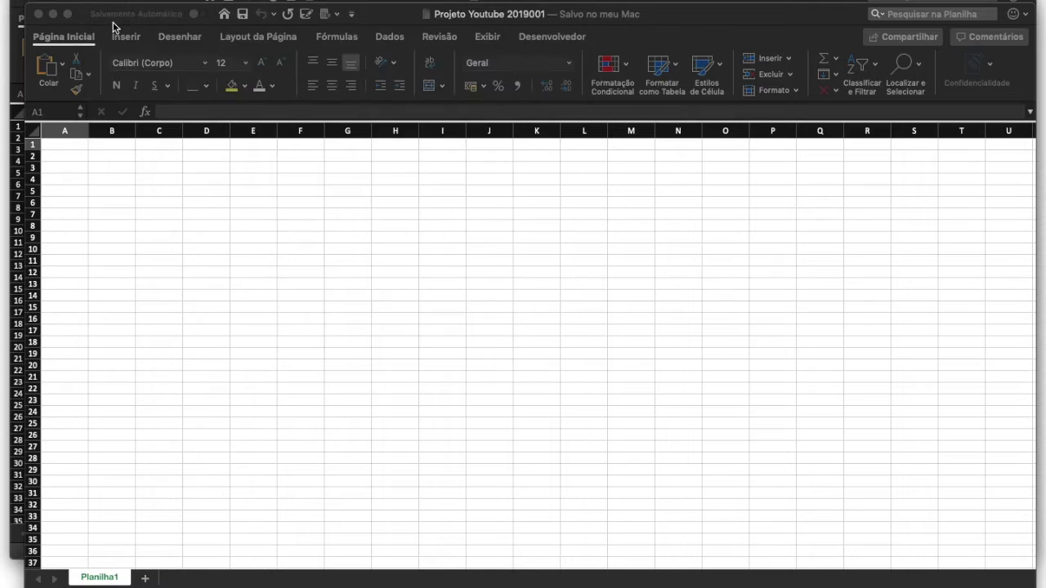
Rename the sheet Planilha1 as "Base de Dados".
click(100, 578)
double_click(100, 578)
text(Base de Dados)
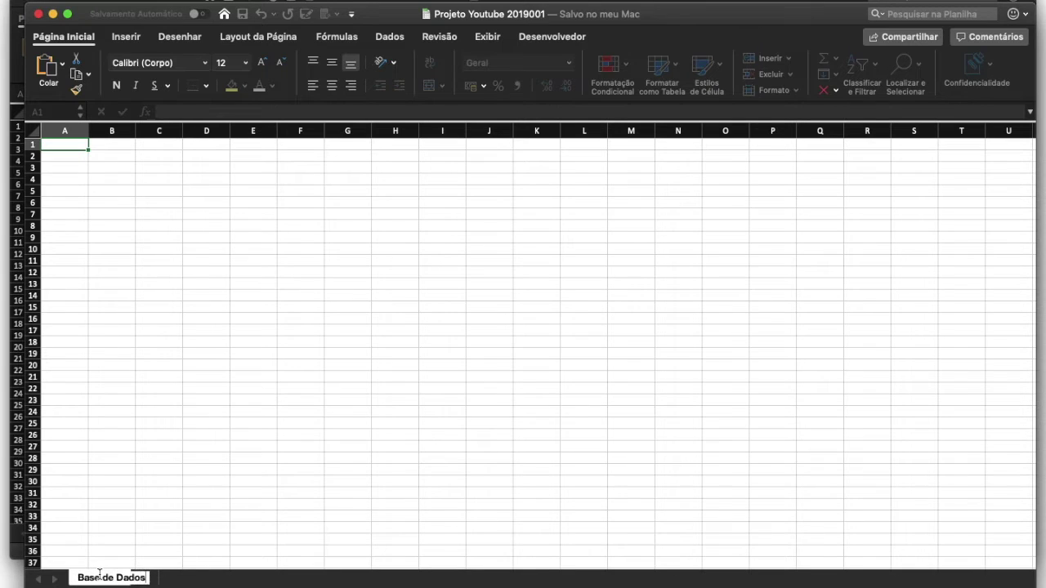
key(Return)
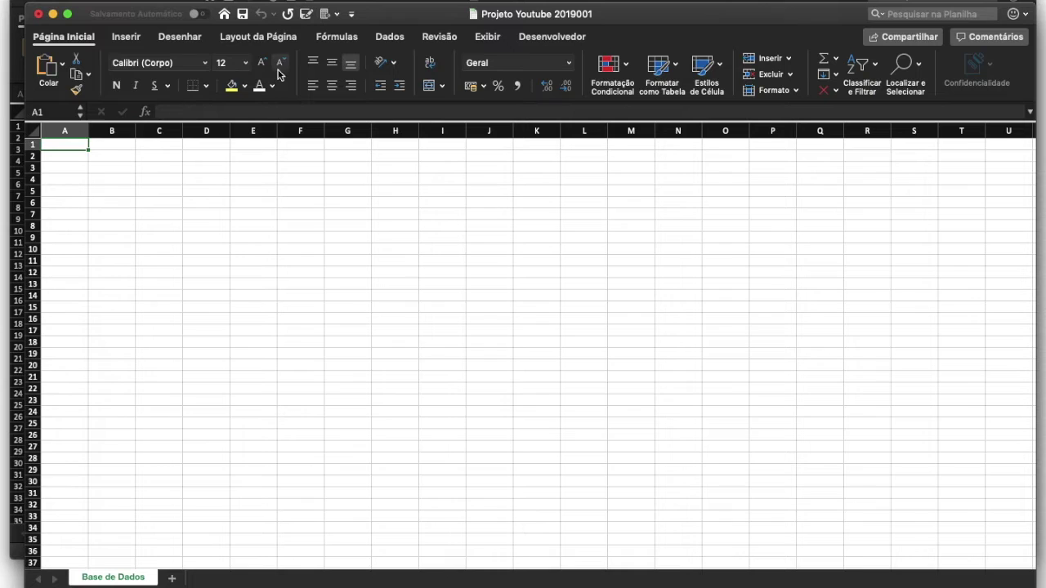
Start a text import of "BTC_USD Bitfinex Historical Data.csv" from the Canal Bubba folder into the Base de Dados sheet.
click(399, 41)
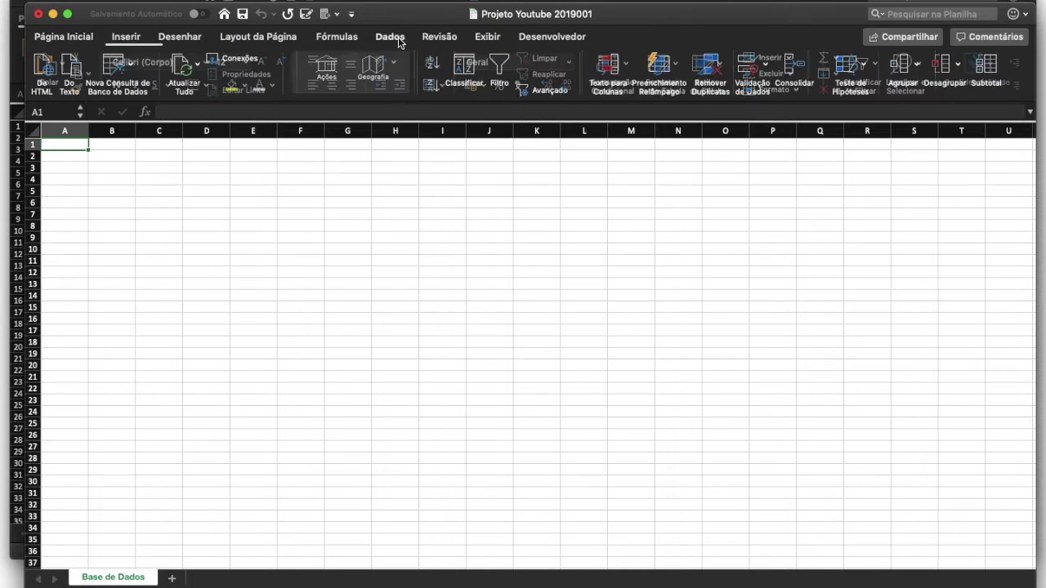
click(73, 71)
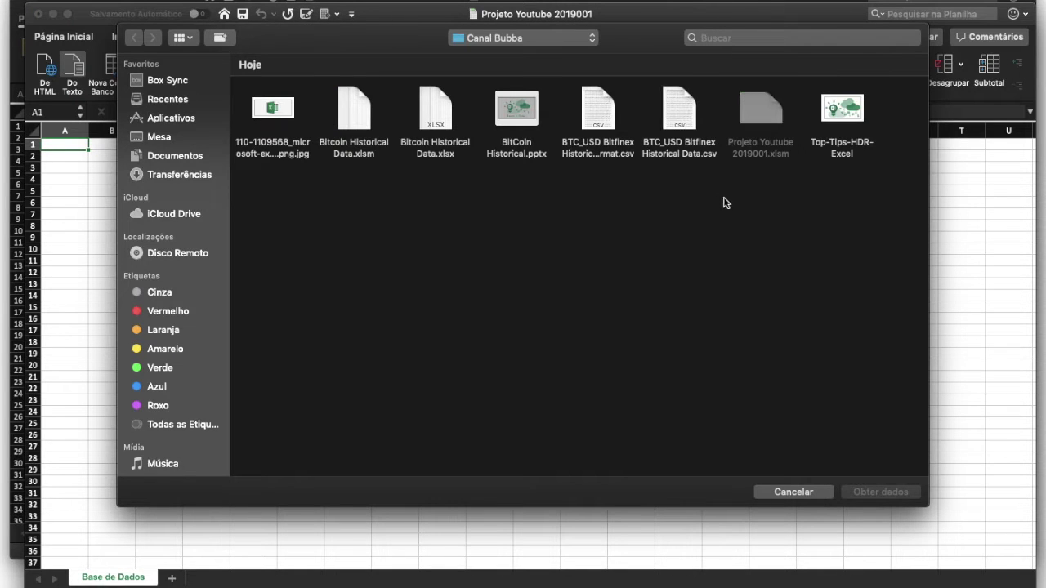
click(683, 120)
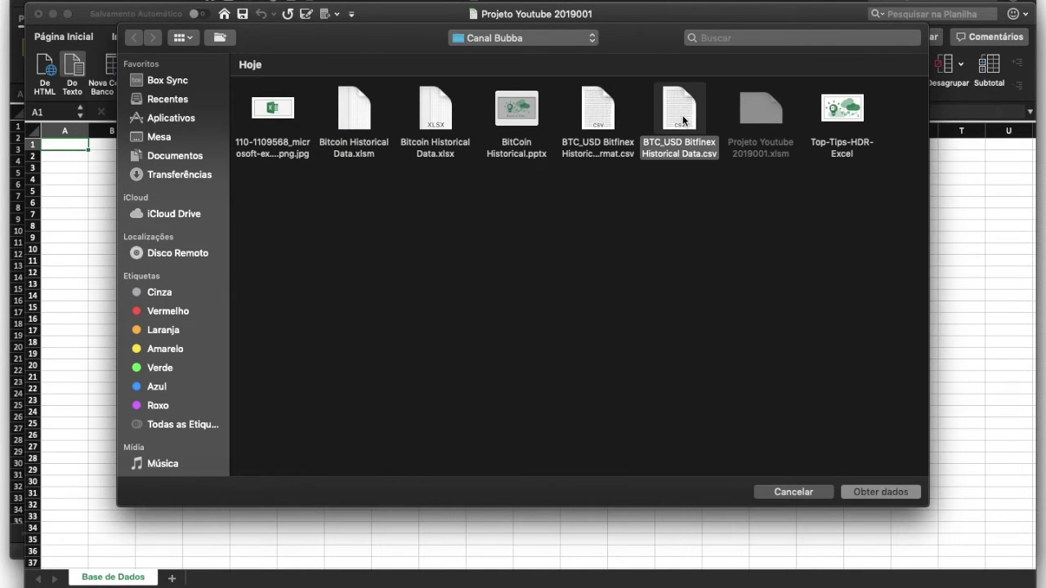
double_click(684, 120)
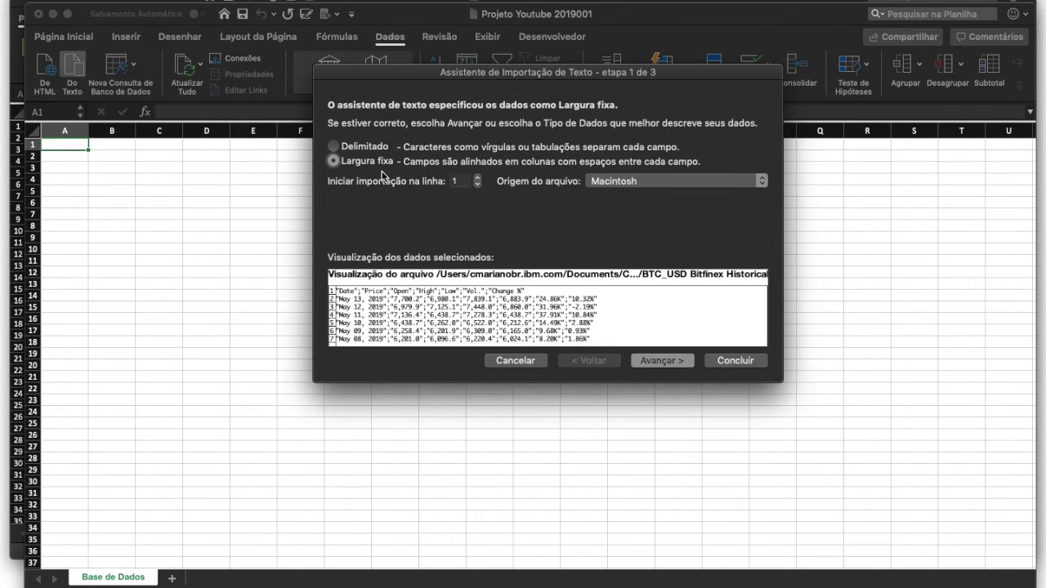
Set the import to delimited data with the semicolon as the only delimiter, and proceed to the column format settings.
click(363, 147)
click(662, 364)
click(332, 145)
click(334, 162)
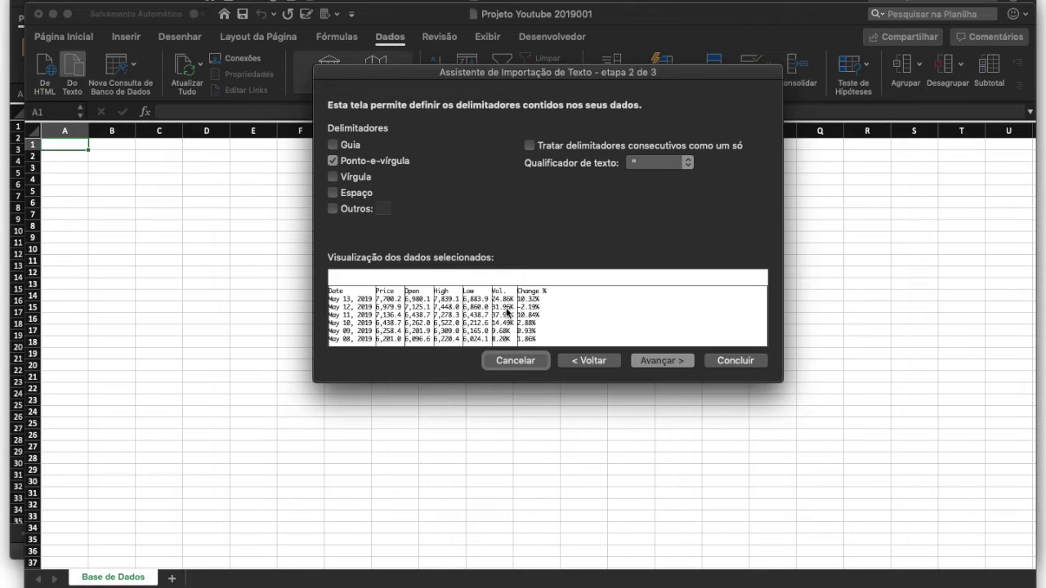
click(670, 362)
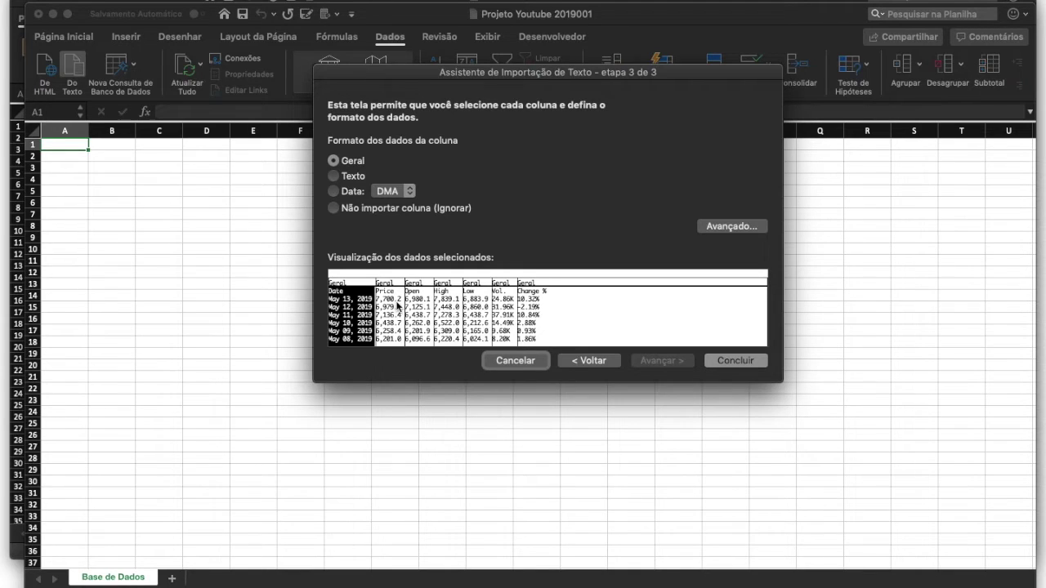
Set the import's decimal separator to a period and thousands separator to a comma, and place the data in the existing sheet at =$A$1.
click(726, 229)
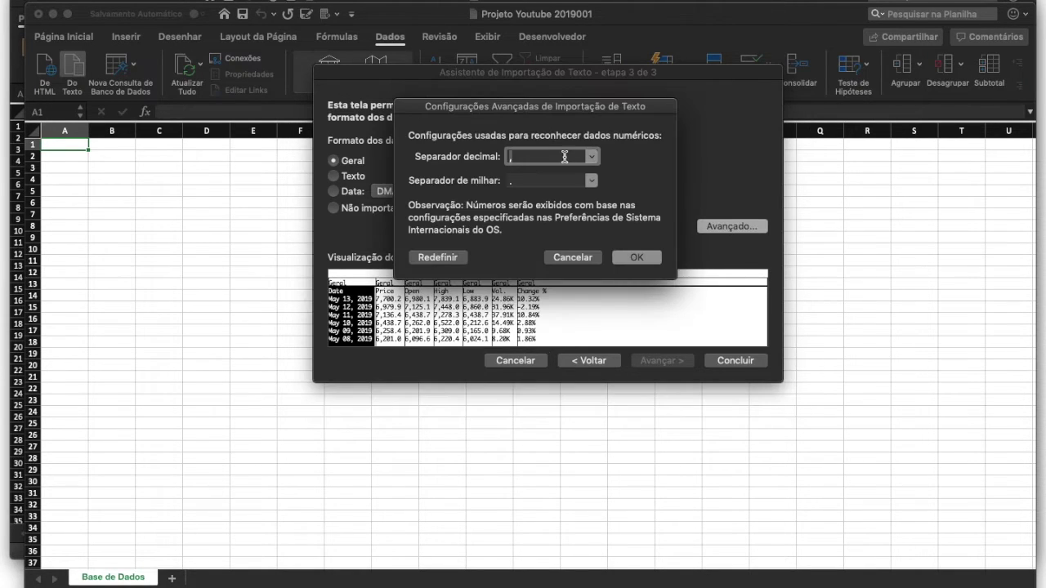
click(591, 156)
click(527, 196)
click(593, 180)
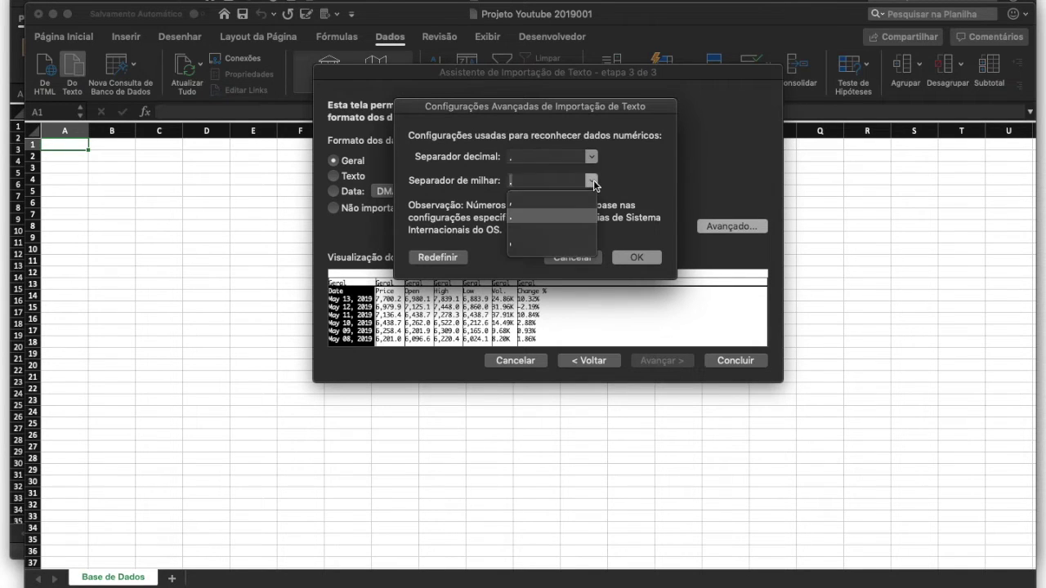
click(552, 199)
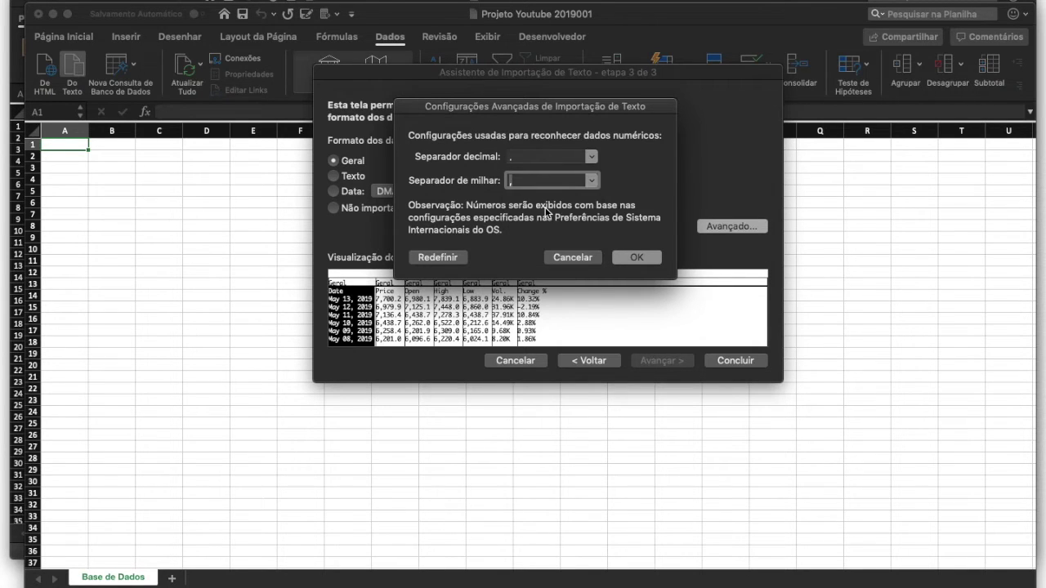
click(638, 258)
click(742, 365)
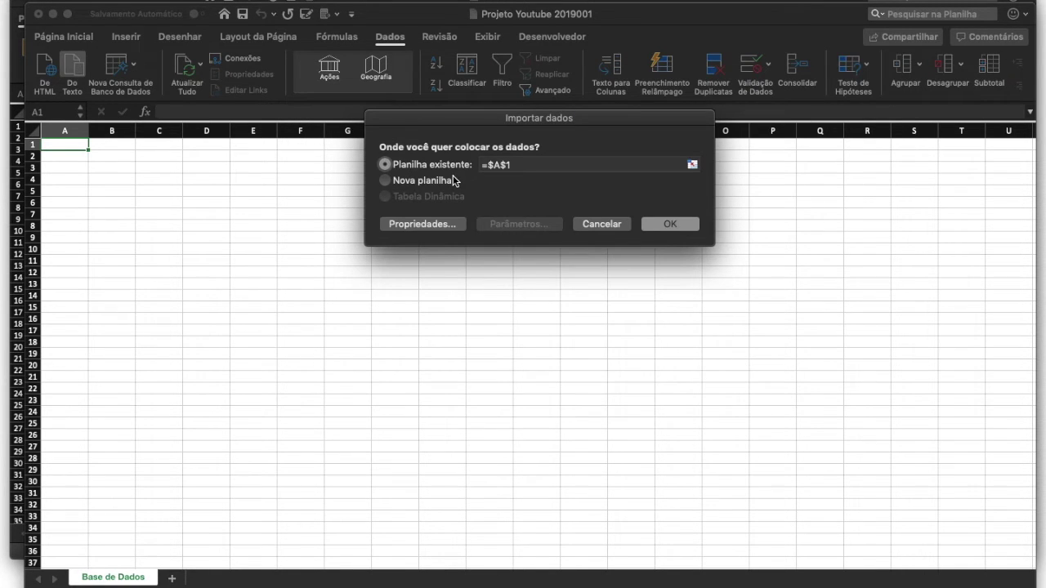
click(668, 226)
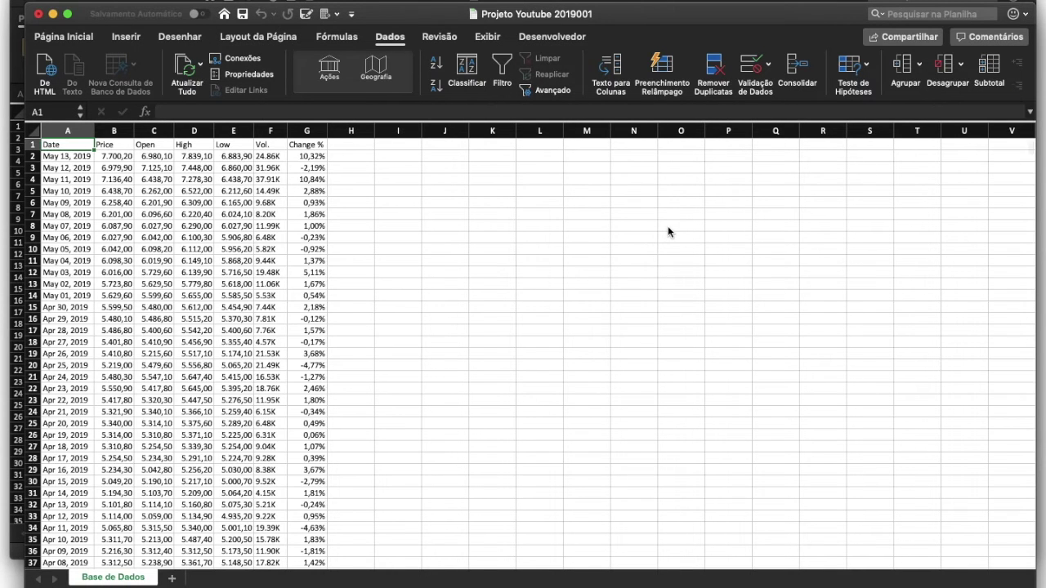
Examine sample cells in the Price, Open, High, Low and Vol. columns to check how the imported values were recognized.
click(114, 167)
click(121, 202)
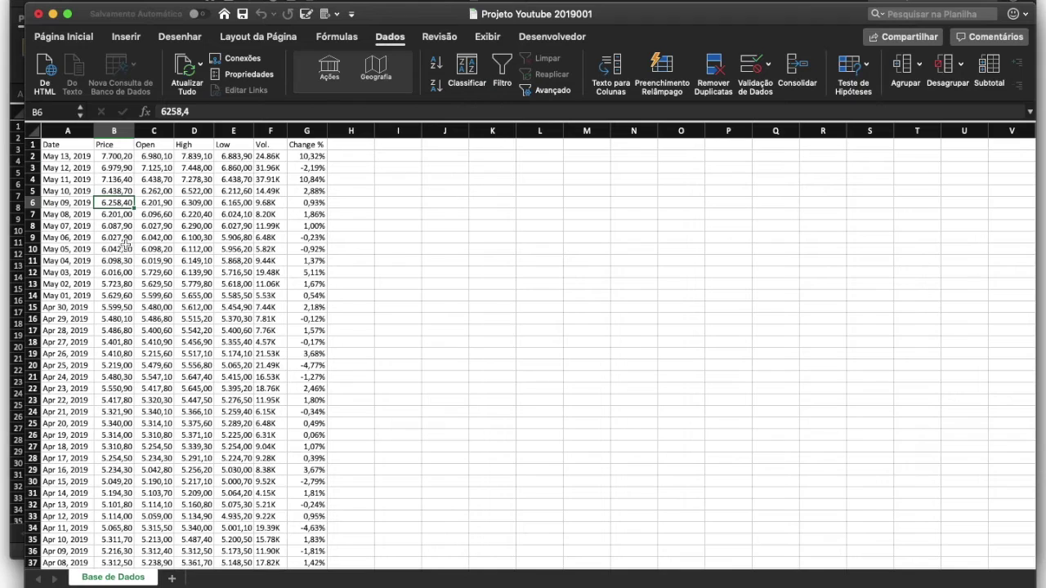
click(123, 247)
click(122, 191)
click(119, 157)
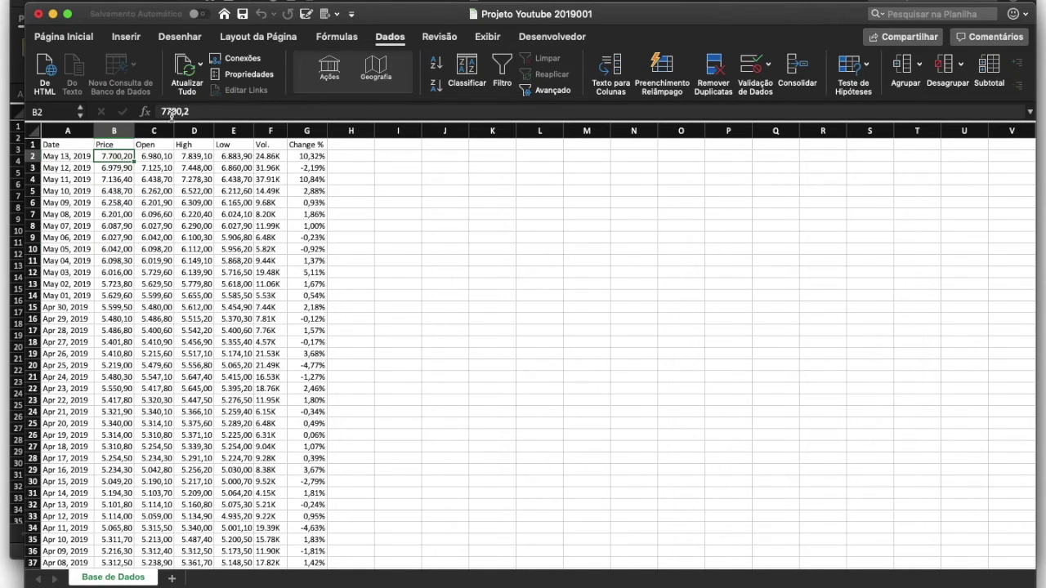
click(236, 167)
click(183, 187)
click(120, 180)
click(151, 182)
click(203, 182)
click(249, 180)
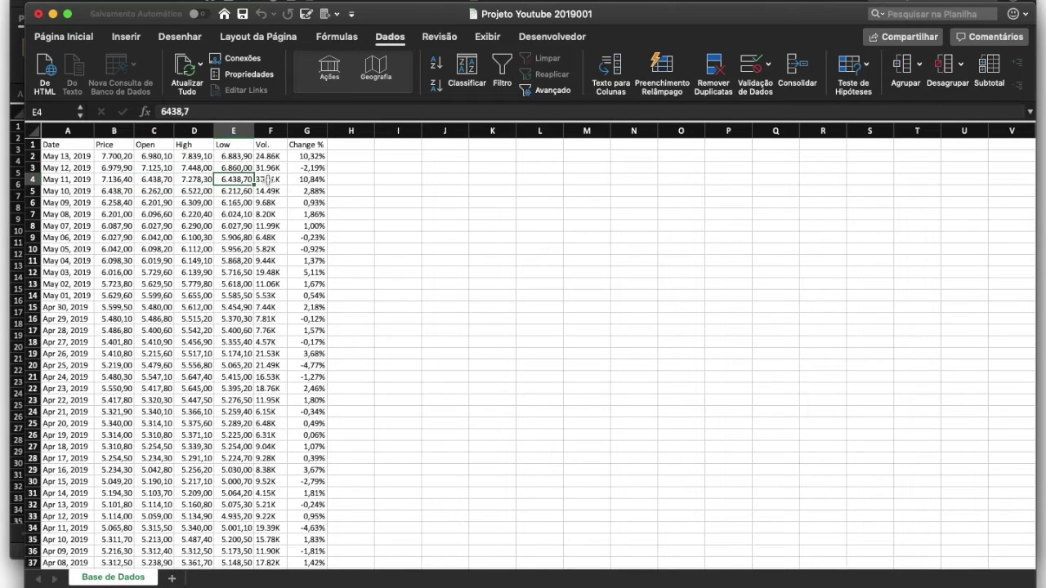
click(268, 180)
click(202, 181)
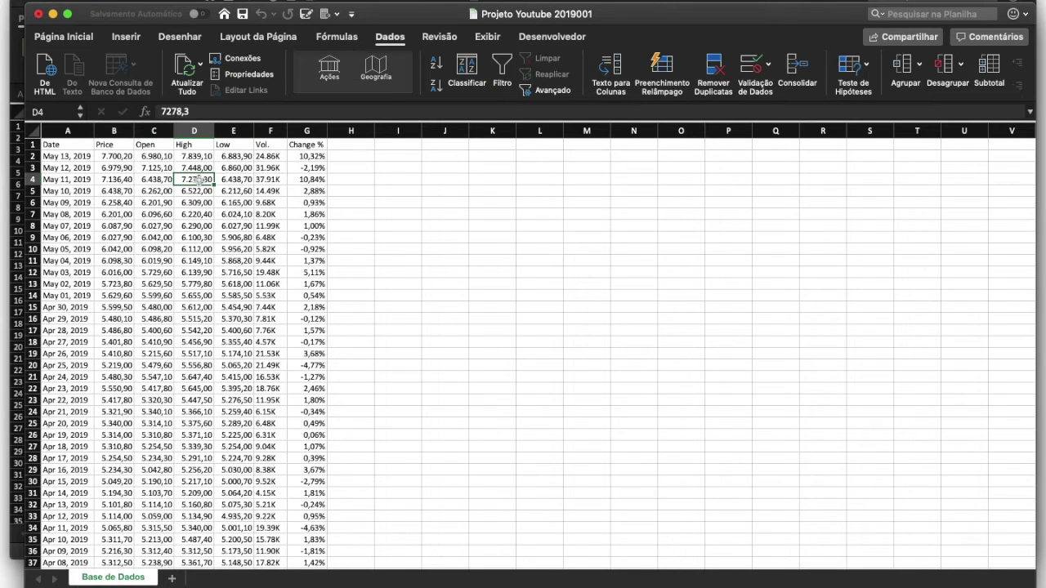
Examine the format of the entries in the Date column across the imported records.
click(73, 159)
click(64, 170)
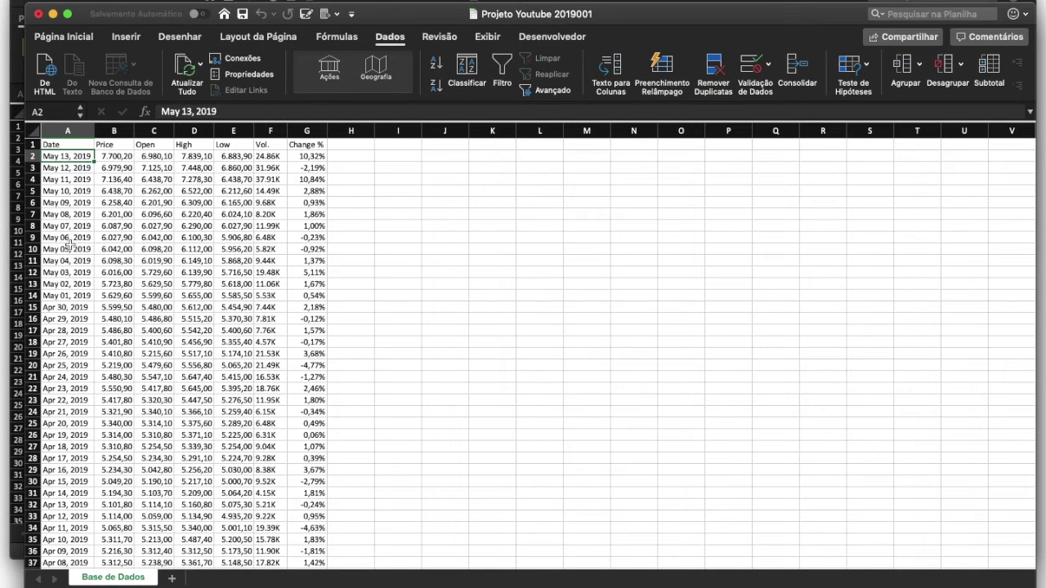
scroll(70, 286, down, 4)
scroll(70, 284, down, 15)
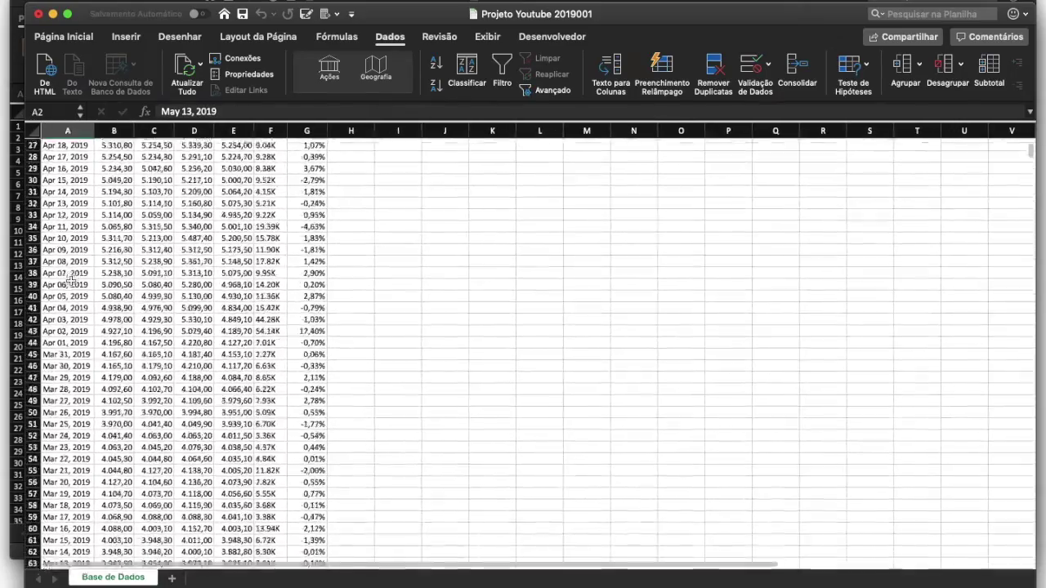
scroll(70, 282, down, 20)
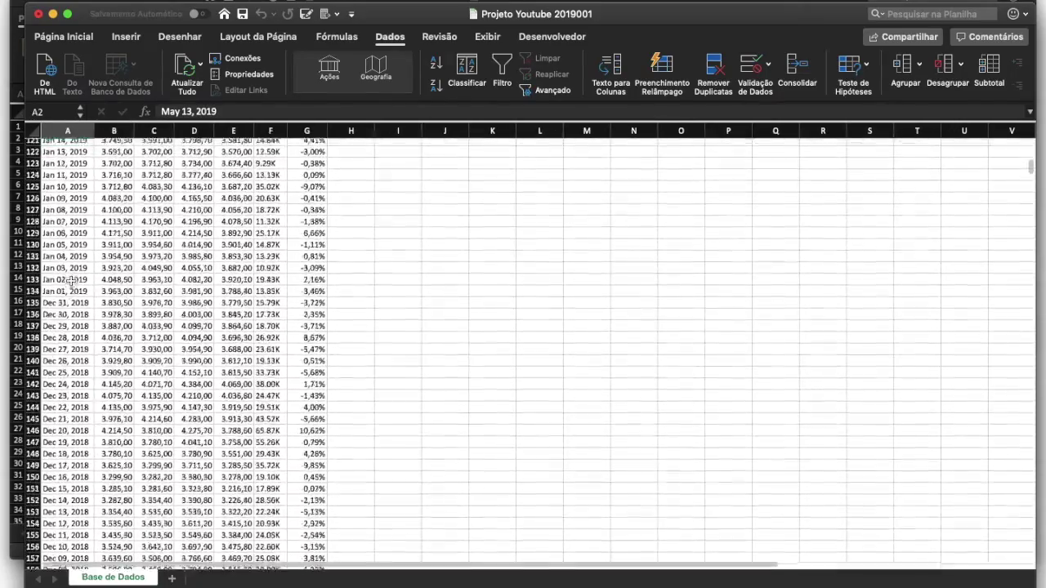
scroll(71, 283, up, 20)
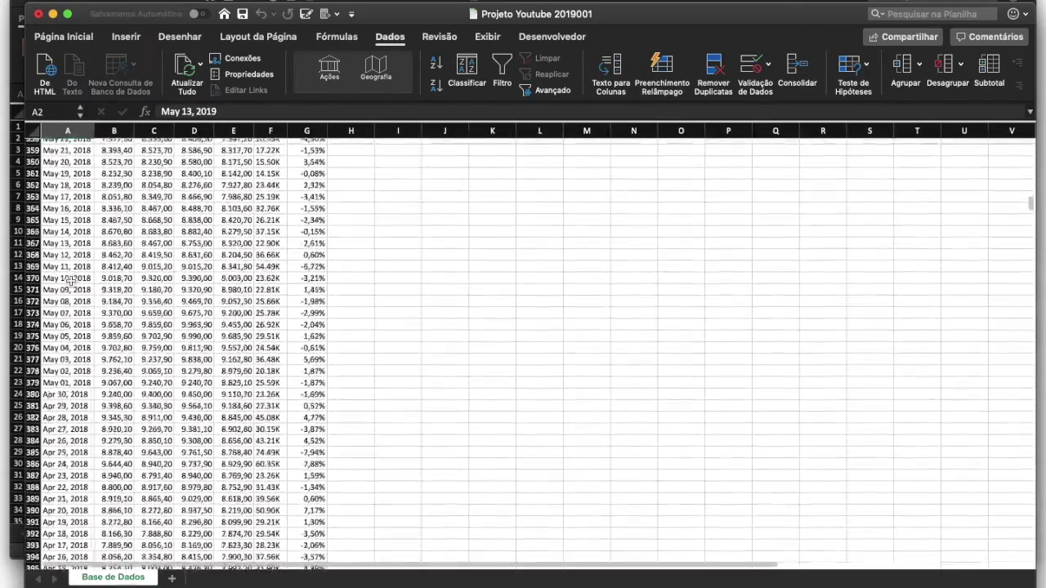
scroll(70, 282, up, 20)
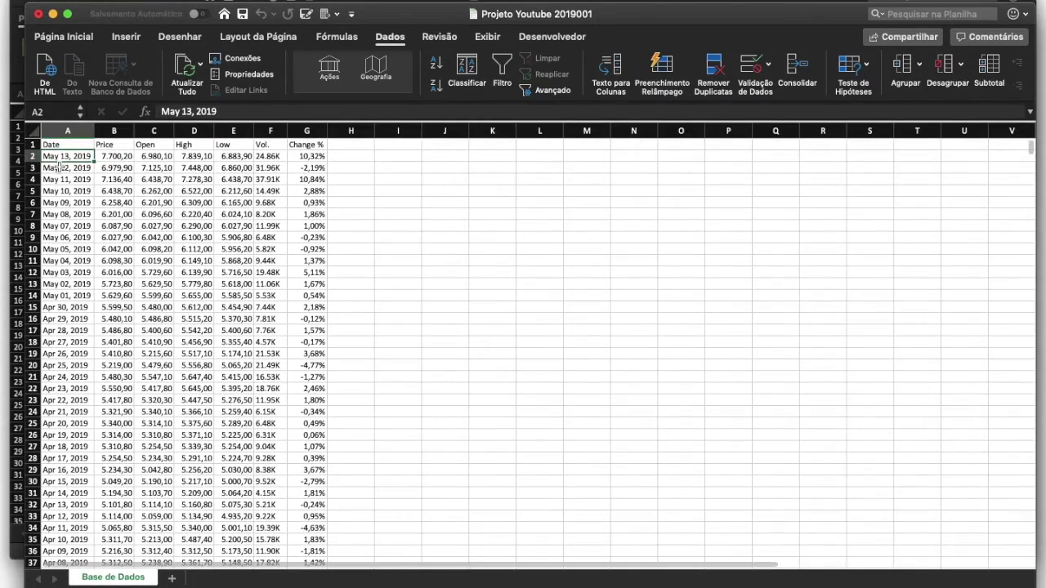
scroll(94, 257, down, 3)
scroll(94, 258, up, 3)
Add the column header "Mês" in cell H1.
click(349, 144)
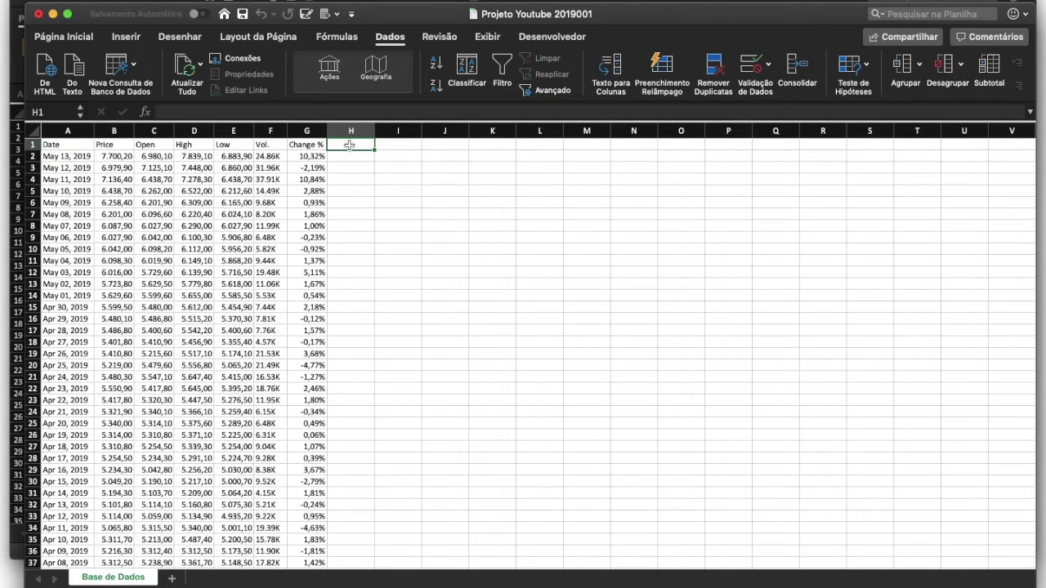
text(Mê)
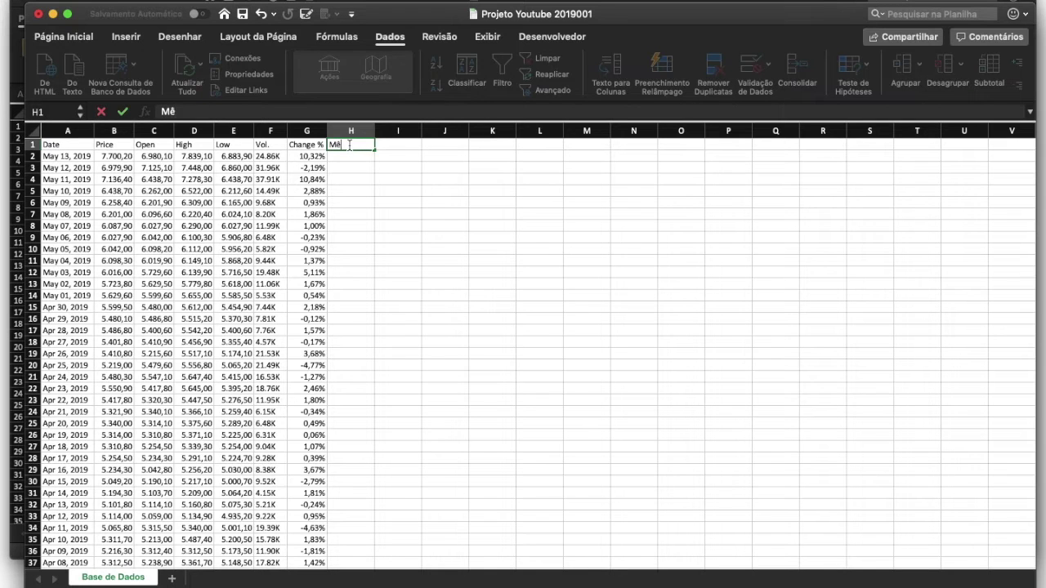
text(s)
key(Return)
key(Up)
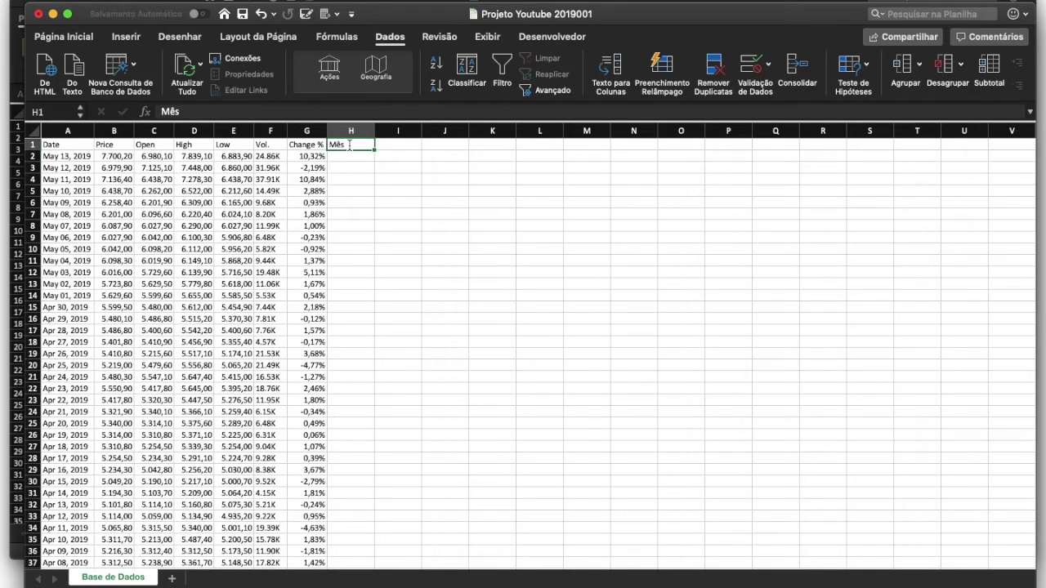
List the month abbreviations Jan, Feb, Mar, Apr, May, Jun, Jul, Aug, Sep, Oct, Nov and Dec down cells N1:N12.
key(Right)
key(Right)
key(Right)
key(Right)
key(Right)
key(Right)
text(Jan)
key(Return)
text(Feb)
key(Return)
text(Mar)
key(Return)
text(Apr)
key(Return)
text(May)
key(Return)
text(Jun)
key(Return)
text(Jul)
key(Return)
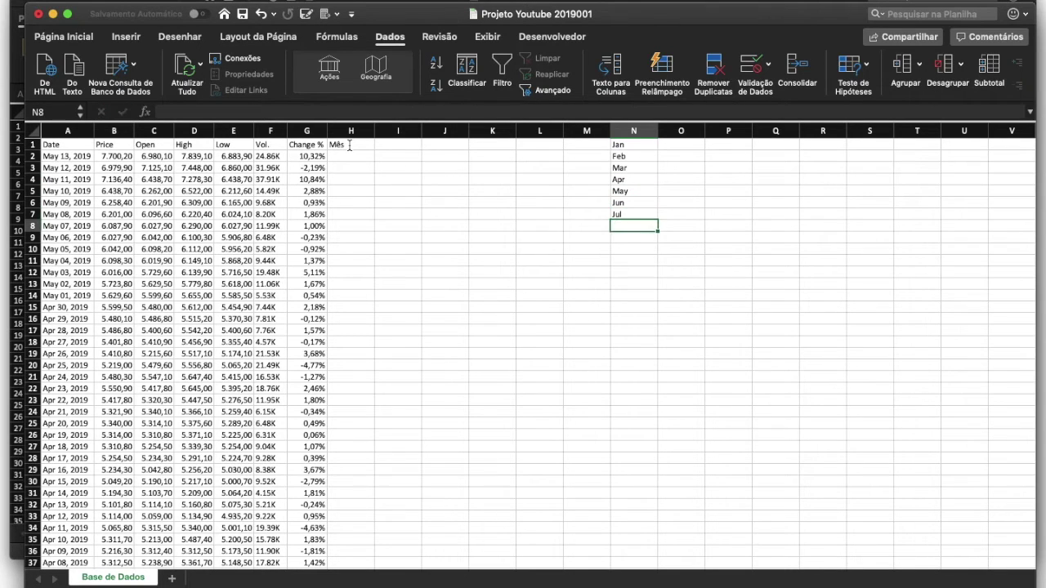
text(Aug)
key(Return)
text(Sep)
key(Return)
key(Up)
text(Set)
key(Return)
text(Oct)
key(Return)
text(Nov)
key(Return)
text(Dec)
key(Up)
Number the months from 1 to 12 in cells O1:O12, beside their abbreviations.
key(Up)
key(Up)
key(Up)
key(Up)
key(Up)
key(Up)
key(Up)
key(Up)
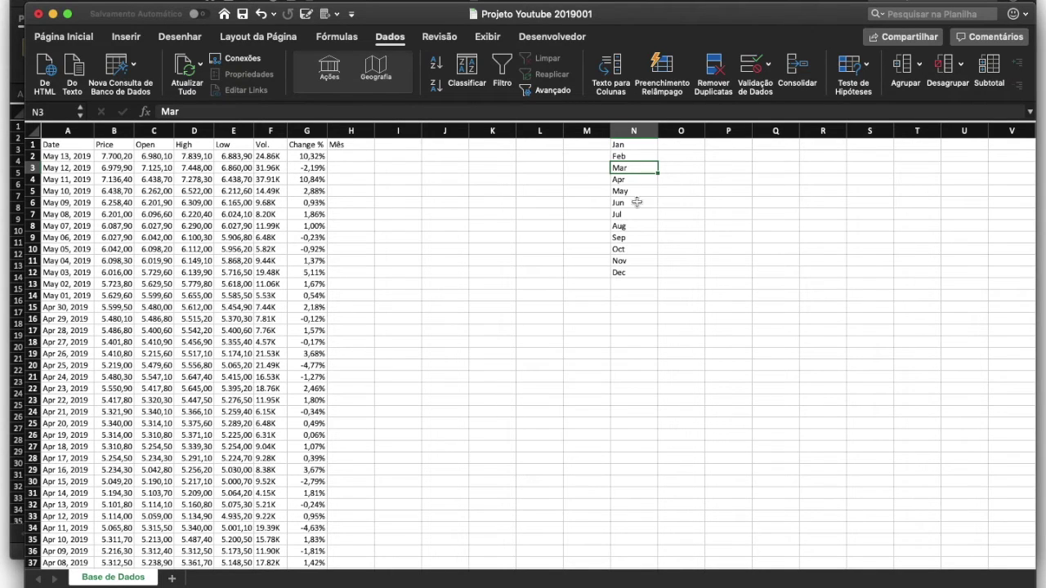
click(675, 145)
text(1 2 3 4 5 6 7 8 9 10 11 12)
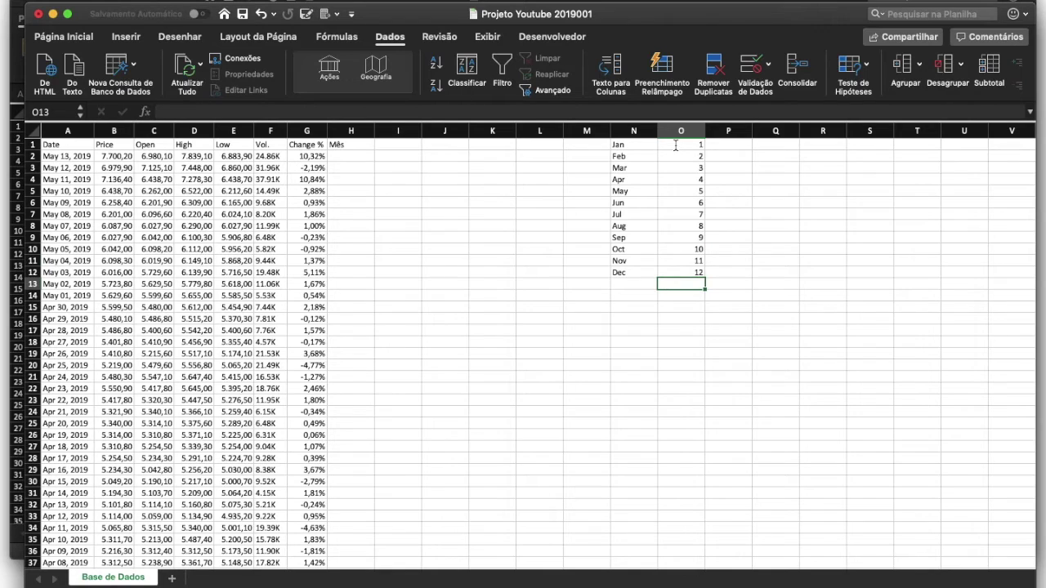
Insert a PROCV function in cell H2 with esquerda(a2;3) as its lookup value.
click(346, 155)
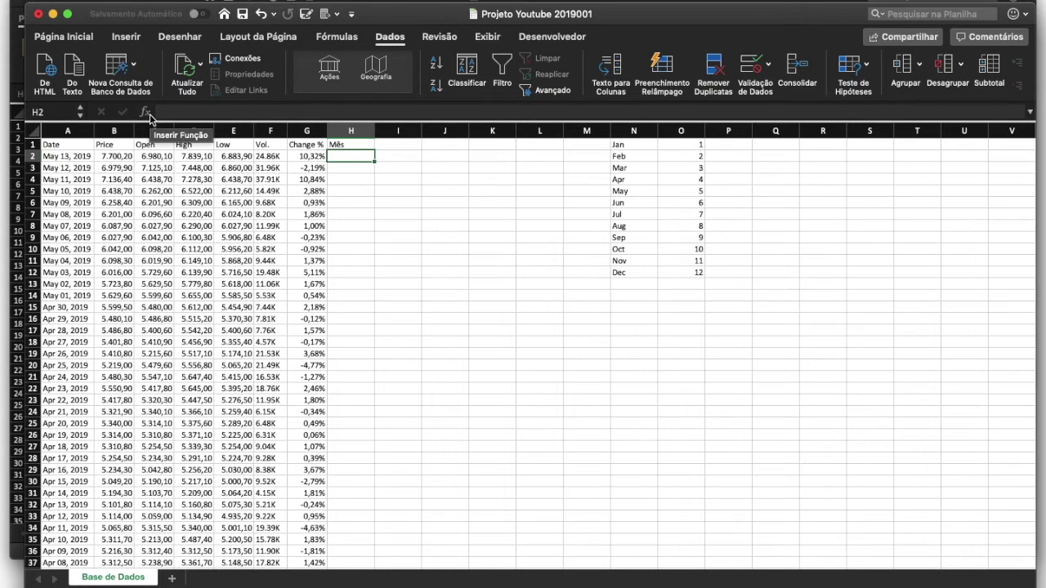
click(149, 117)
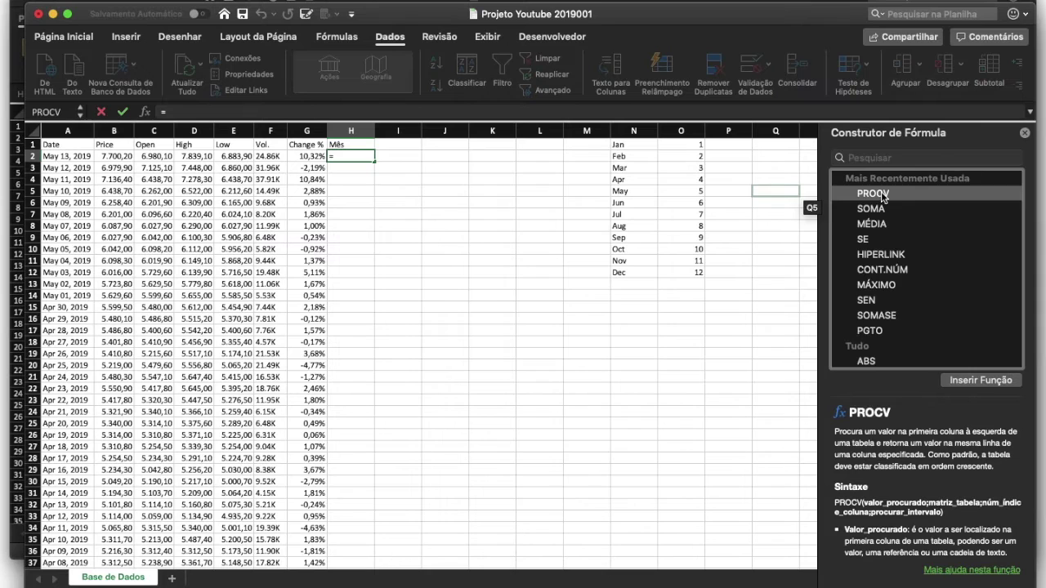
double_click(883, 195)
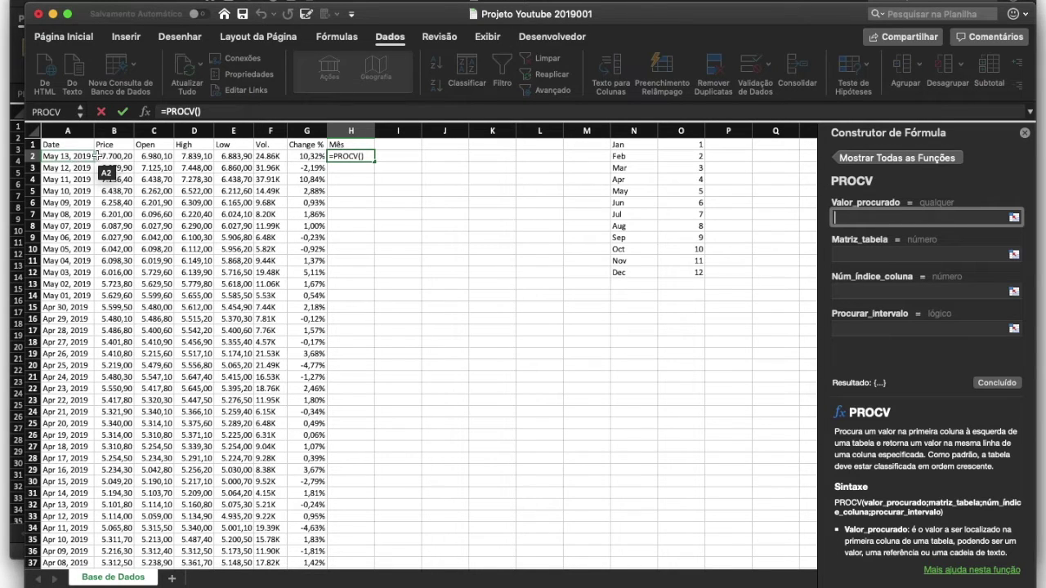
text(esquerda()
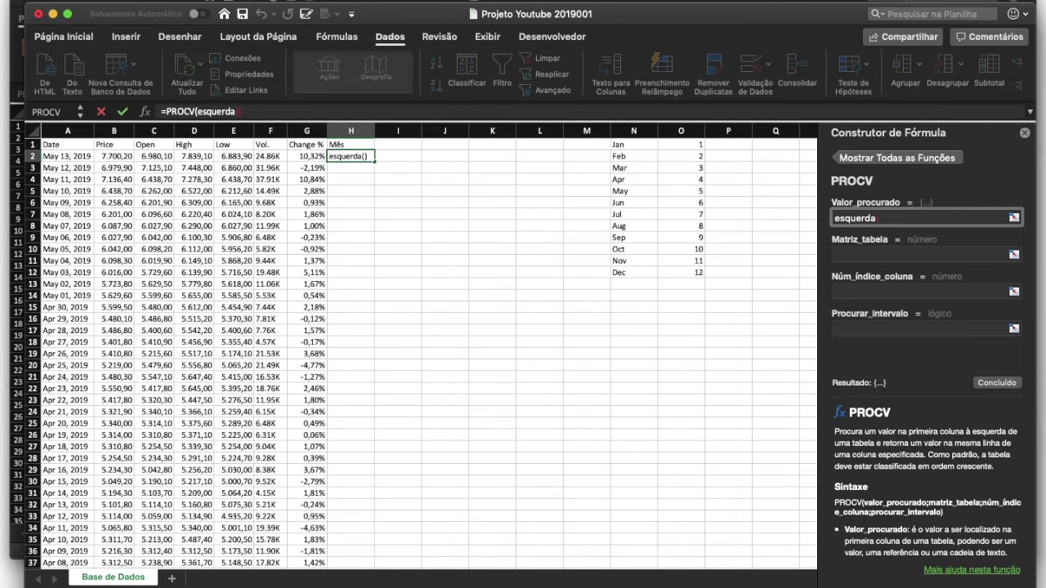
text(a2;3)
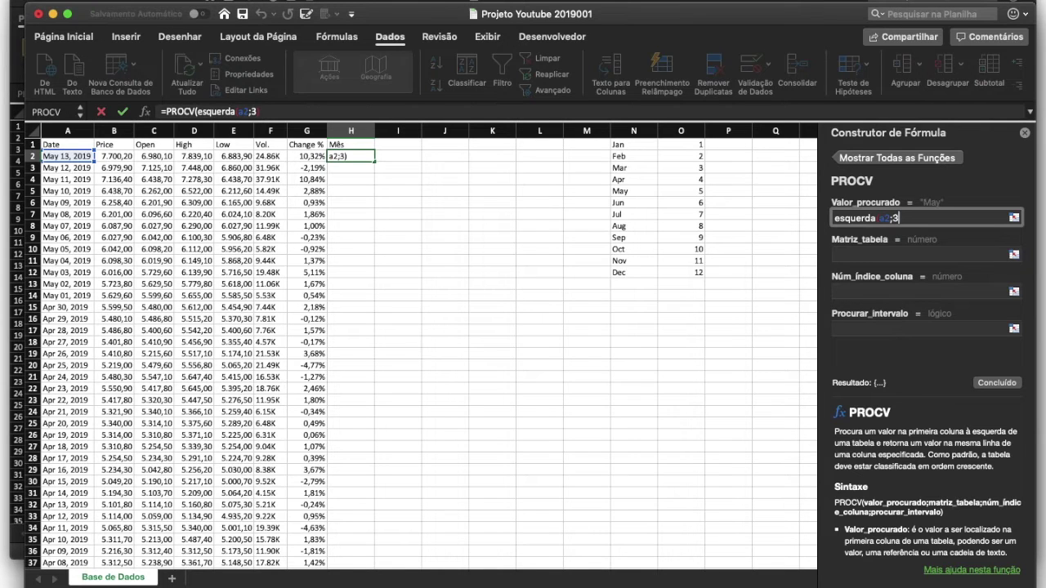
Set the PROCV table array to the month list as the absolute range $N$1:$O$12.
click(873, 255)
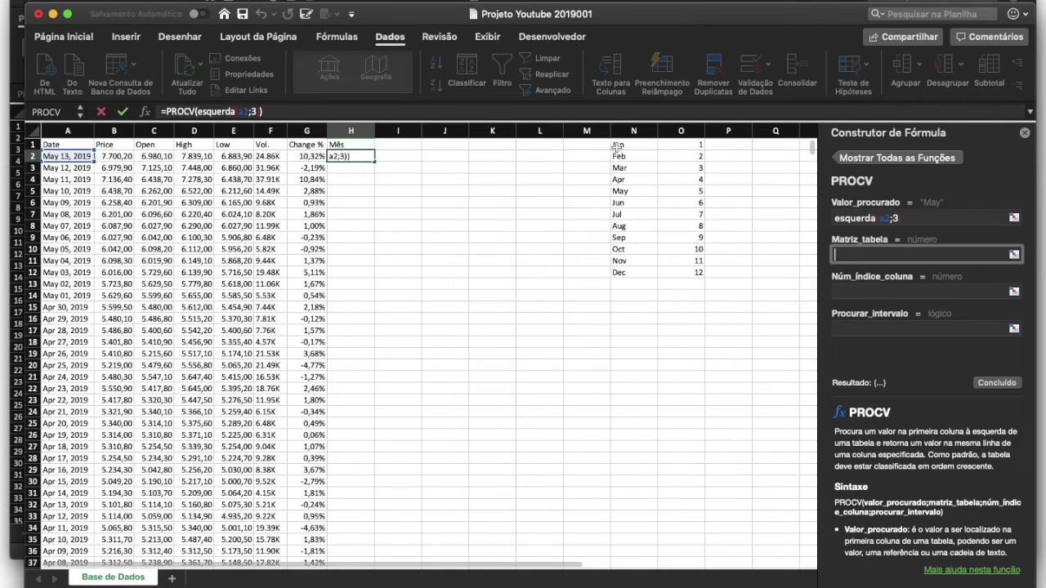
drag(614, 147, 695, 274)
click(842, 256)
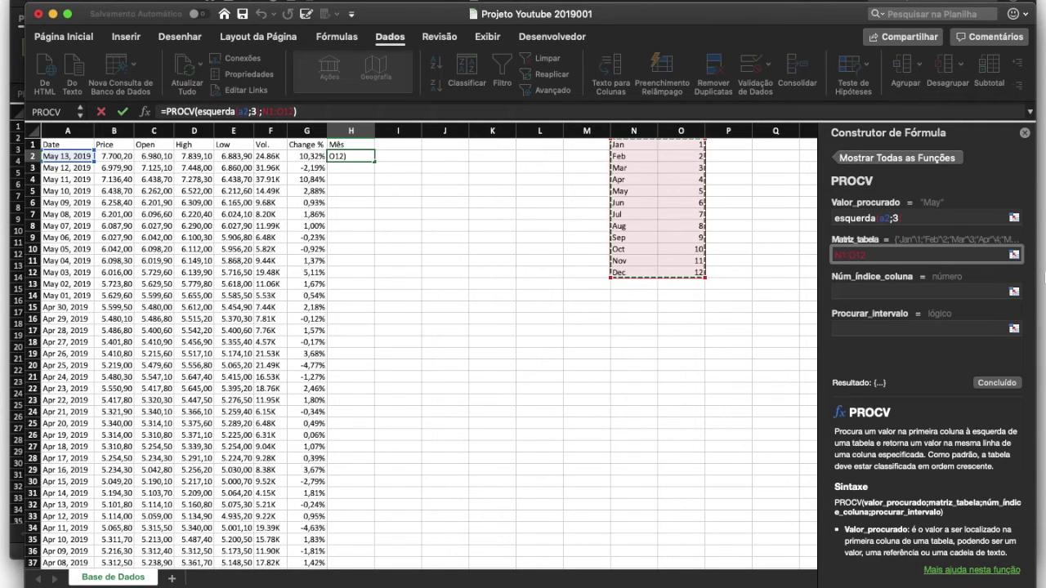
key(F4)
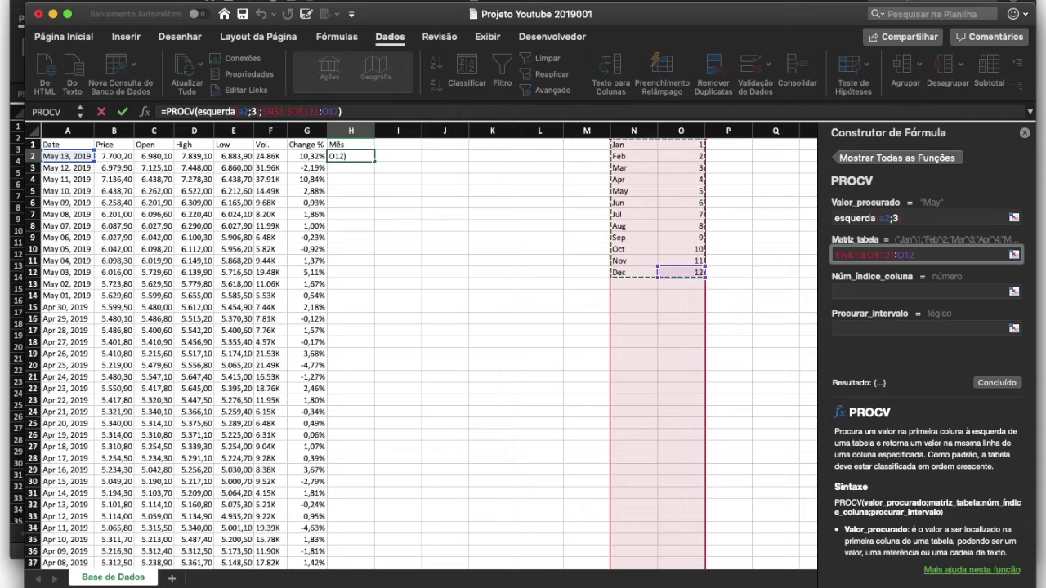
key(shift+Right)
key(shift+Right)
key(shift+Right)
key(shift+Left)
key(shift+Left)
key(shift+Left)
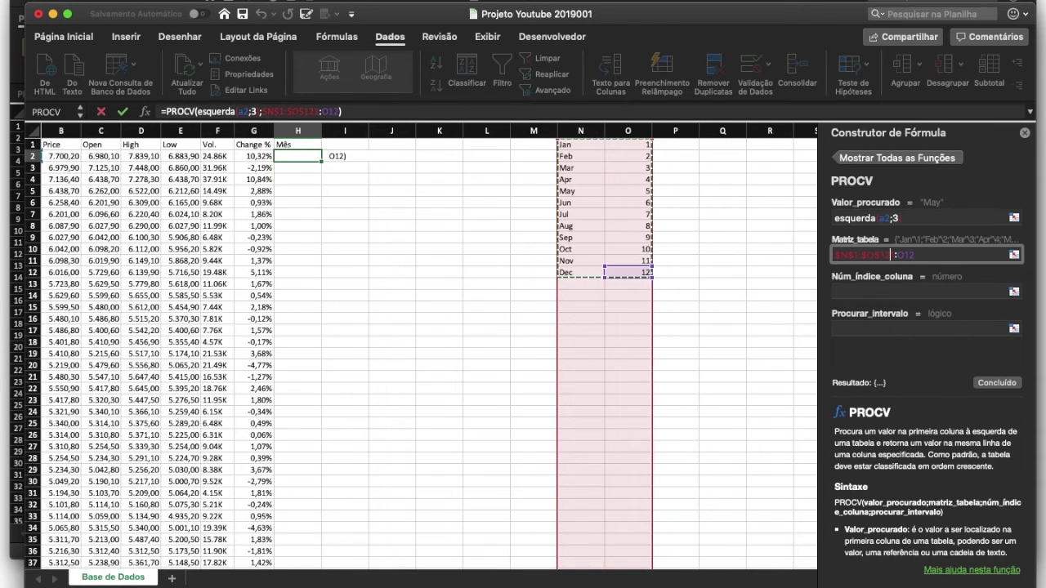
click(930, 257)
key(BackSpace)
key(BackSpace)
key(BackSpace)
key(BackSpace)
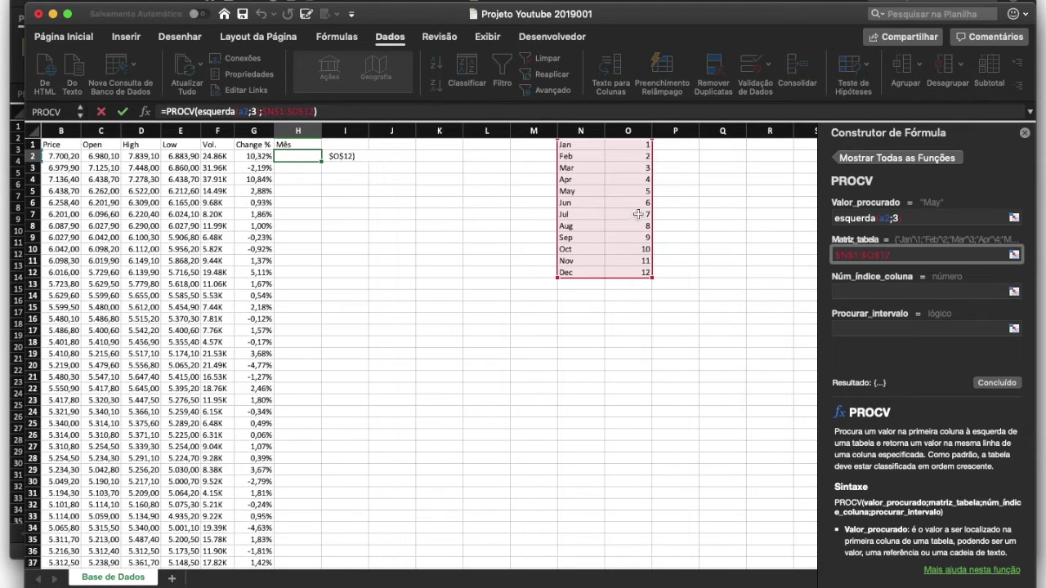
Complete the PROCV formula in H2 with column index 2 and falso as the range lookup.
click(855, 294)
text(2)
key(Tab)
text(falso)
key(Return)
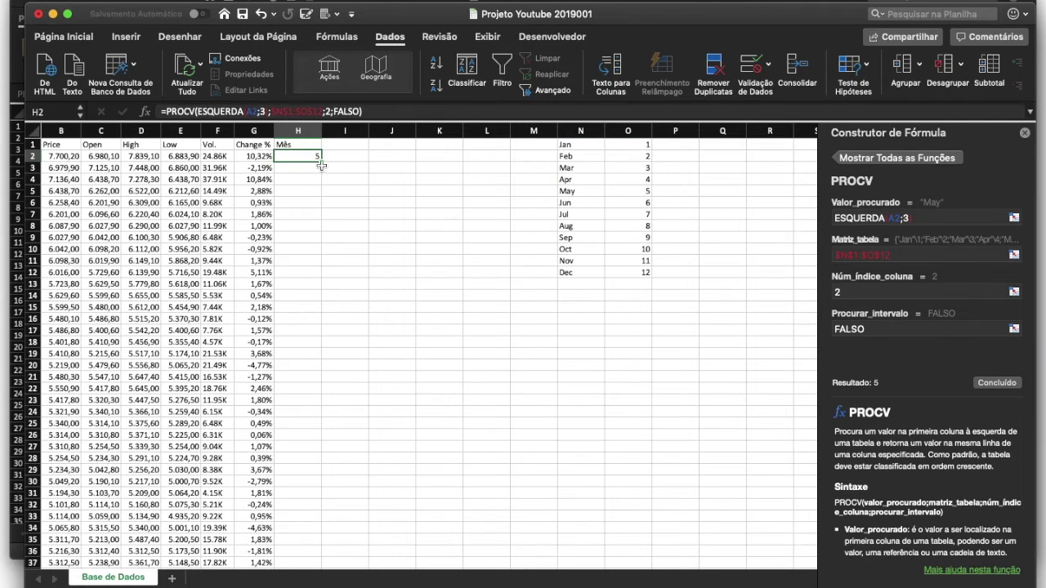
Fill the month formula from H2 down the Mês column and check it against the dates further down.
double_click(321, 163)
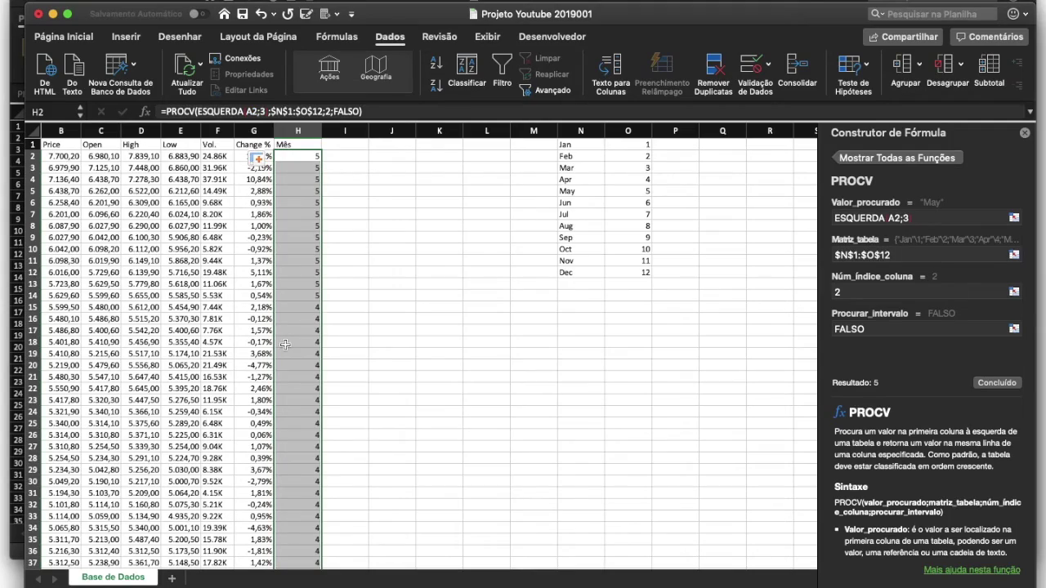
scroll(284, 344, left, 2)
scroll(284, 344, down, 10)
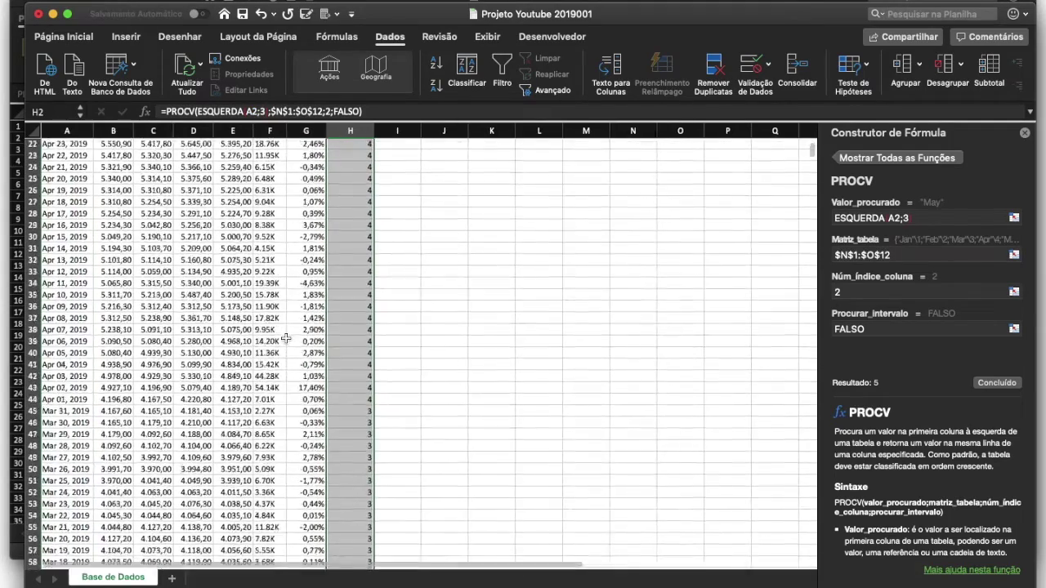
scroll(285, 338, down, 20)
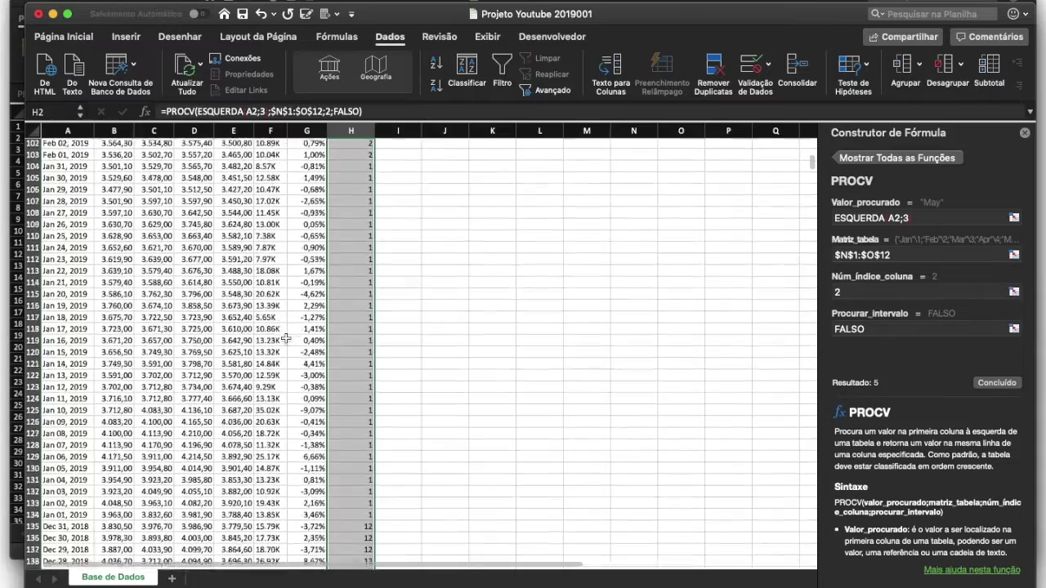
scroll(285, 338, down, 20)
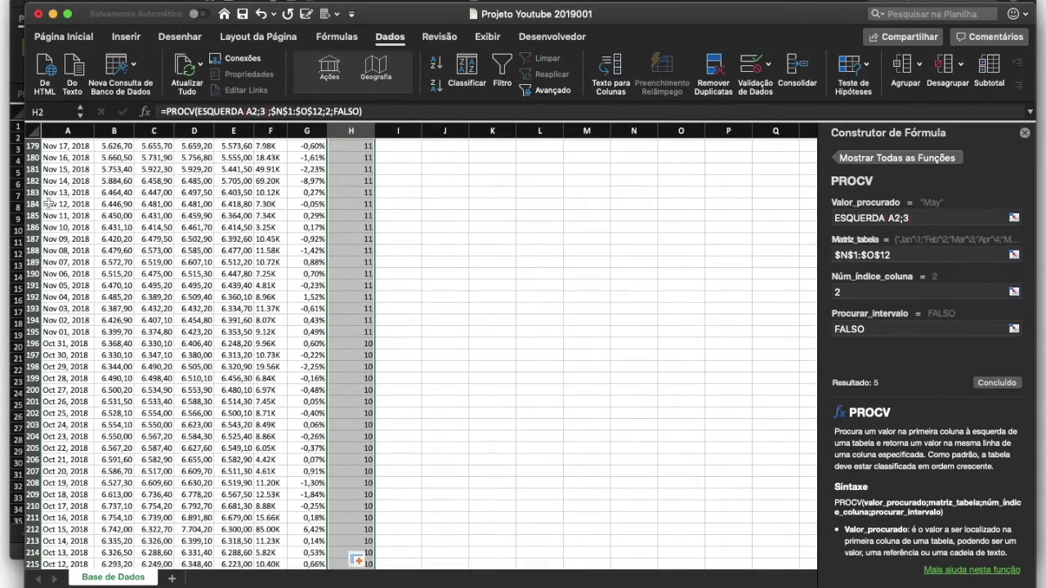
scroll(367, 246, up, 20)
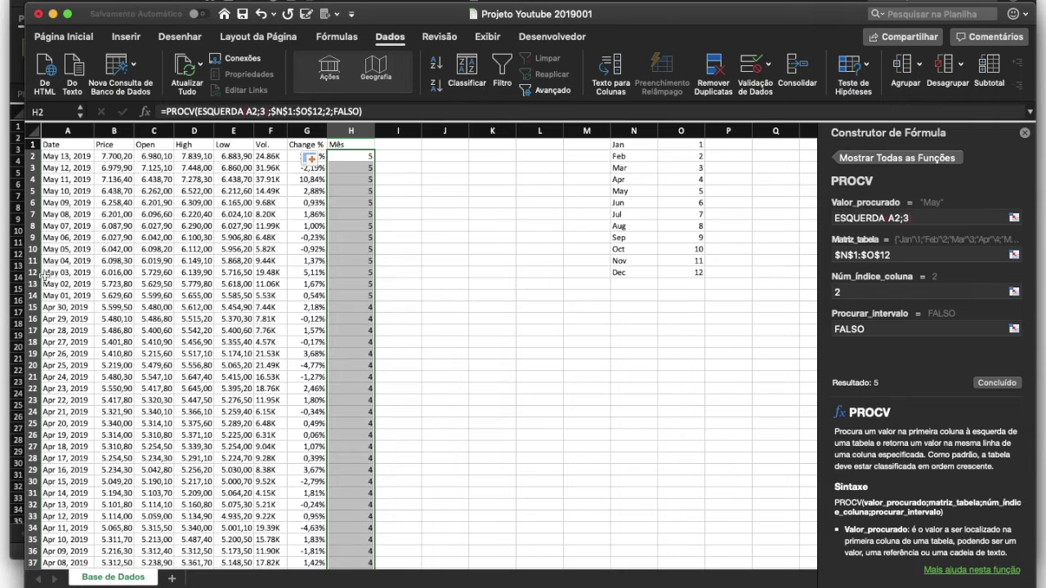
Add the column header "Dia" in cell I1.
click(395, 143)
text(Dia)
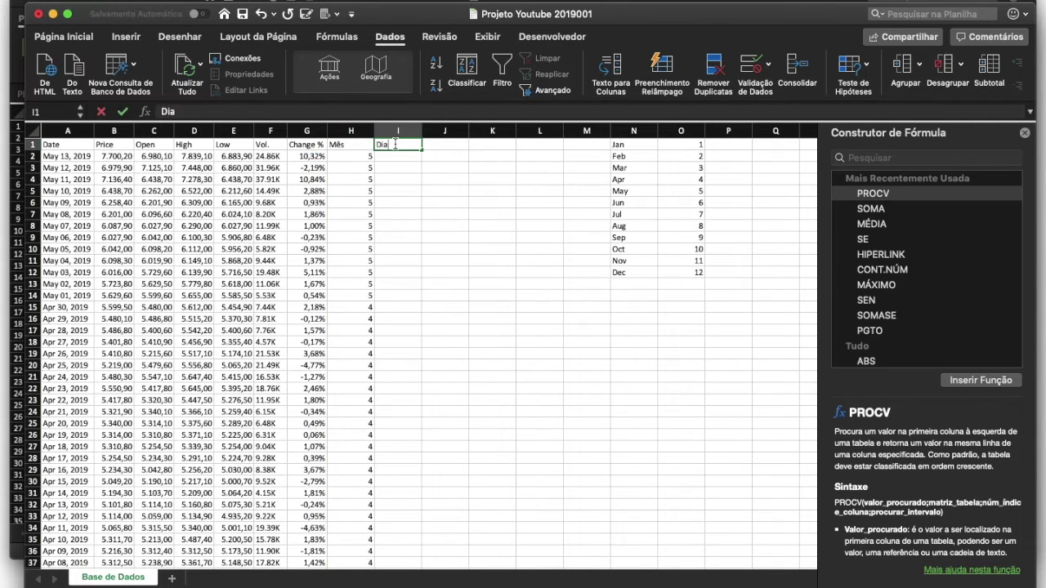
key(Return)
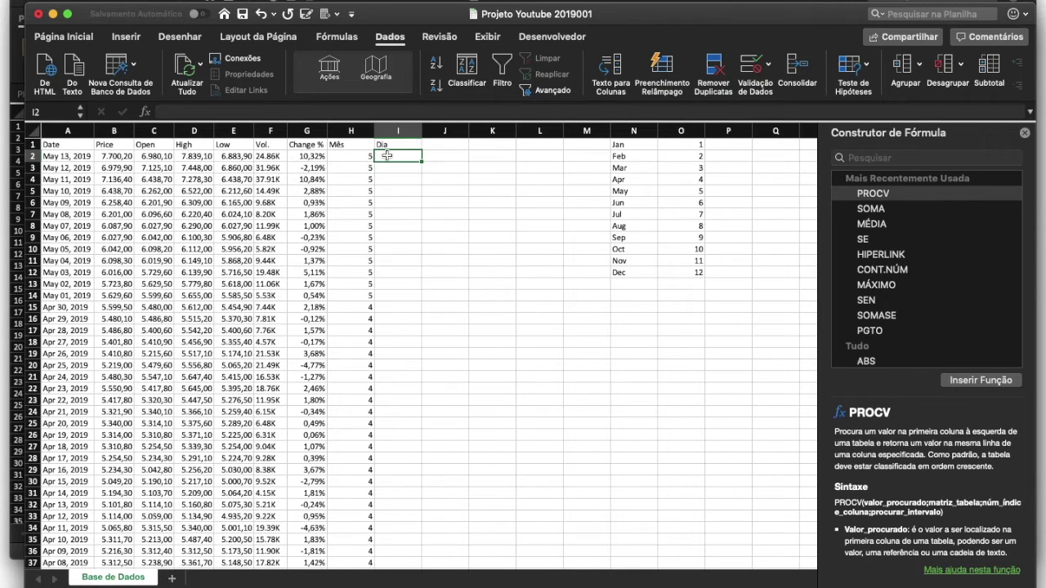
Enter =EXT.TEXTO(A2;5;2) in cell I2 to extract the day from the text date.
text(=ext)
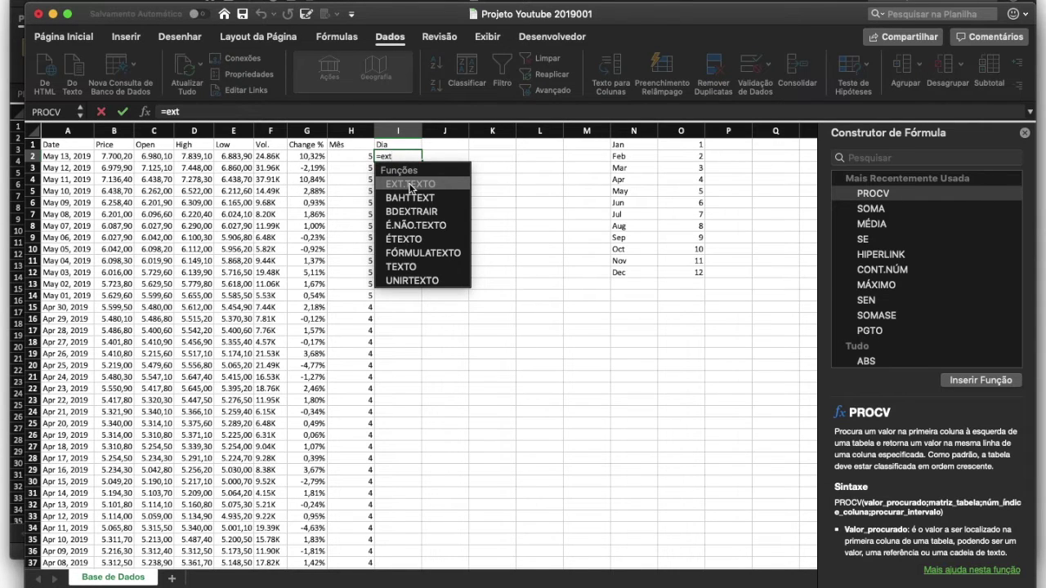
double_click(410, 187)
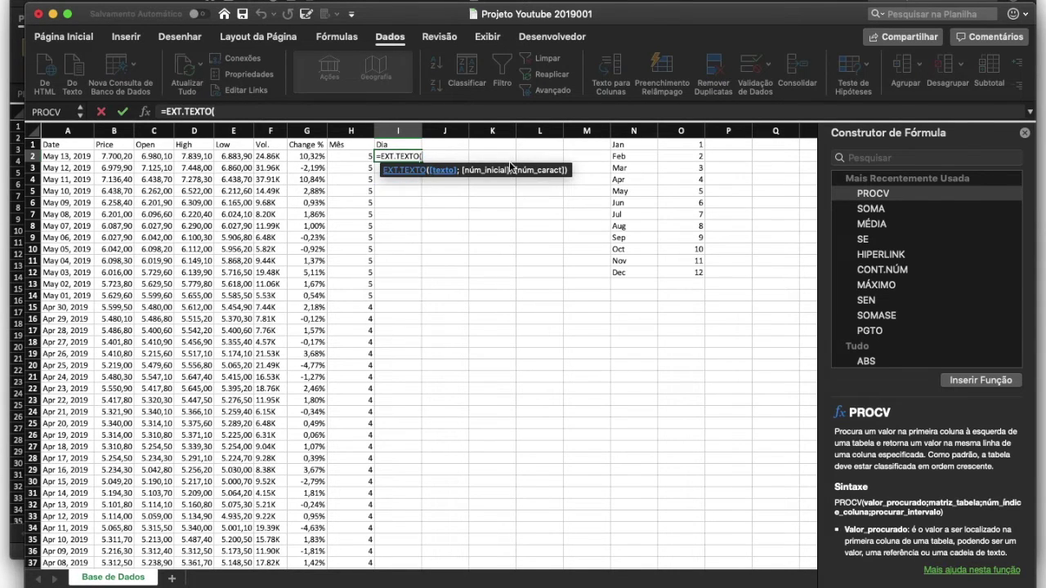
click(72, 156)
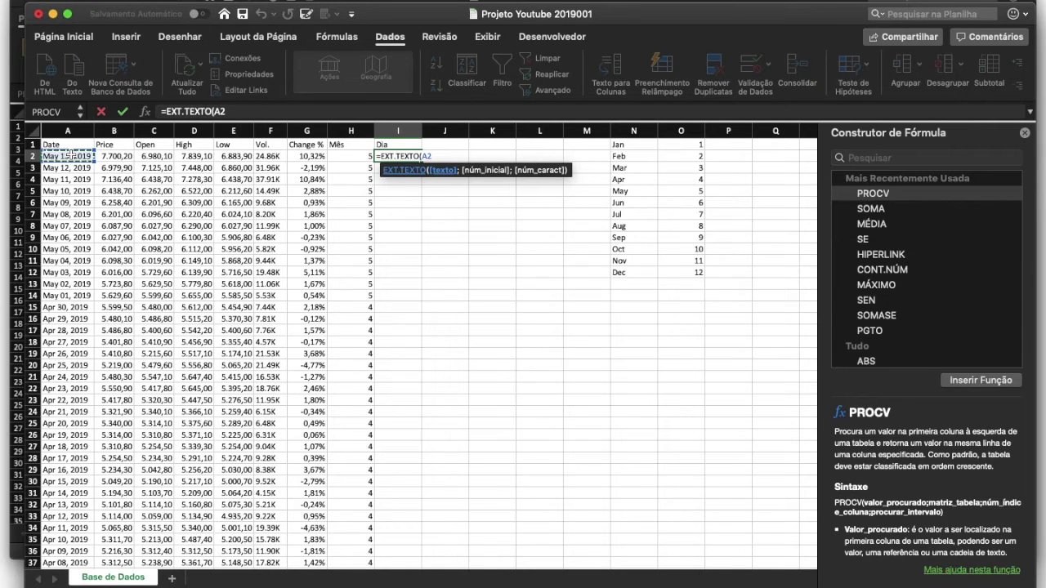
text(;)
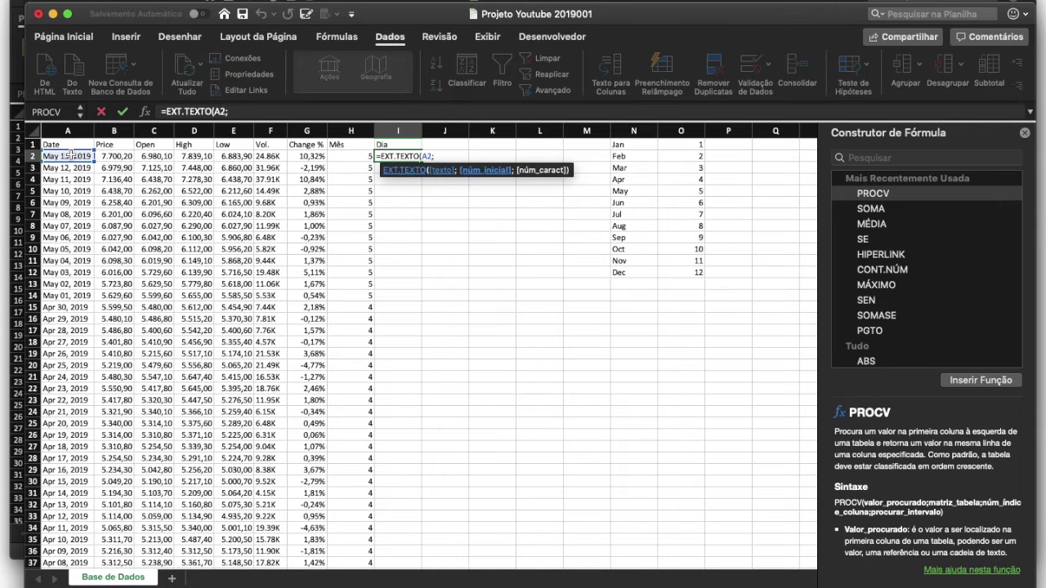
text(5;2)
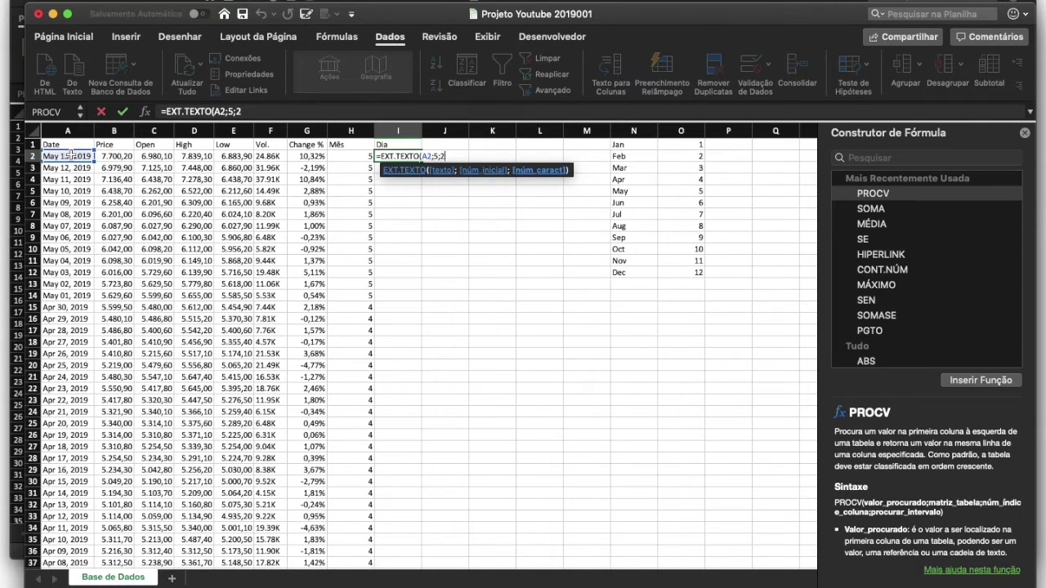
key(Return)
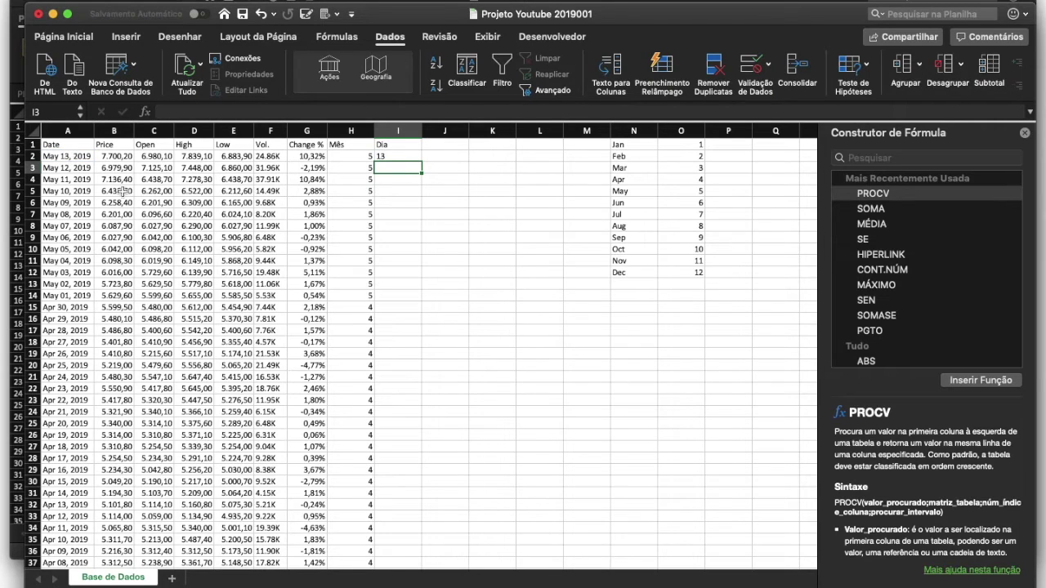
Wrap the day formula in I2 in VALOR so it reads =valor(EXT.TEXTO(A2;5;2)).
click(388, 155)
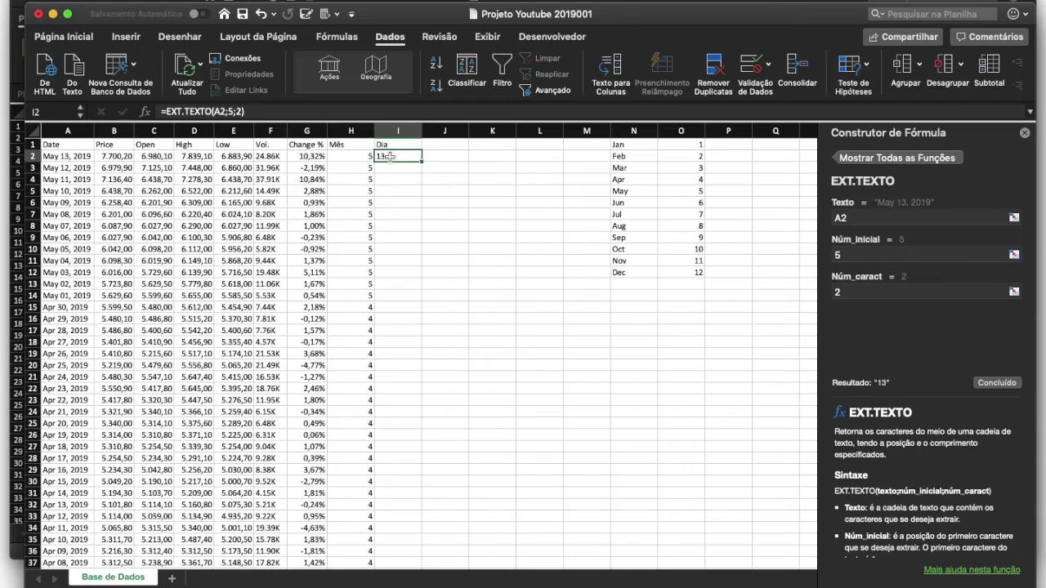
click(164, 112)
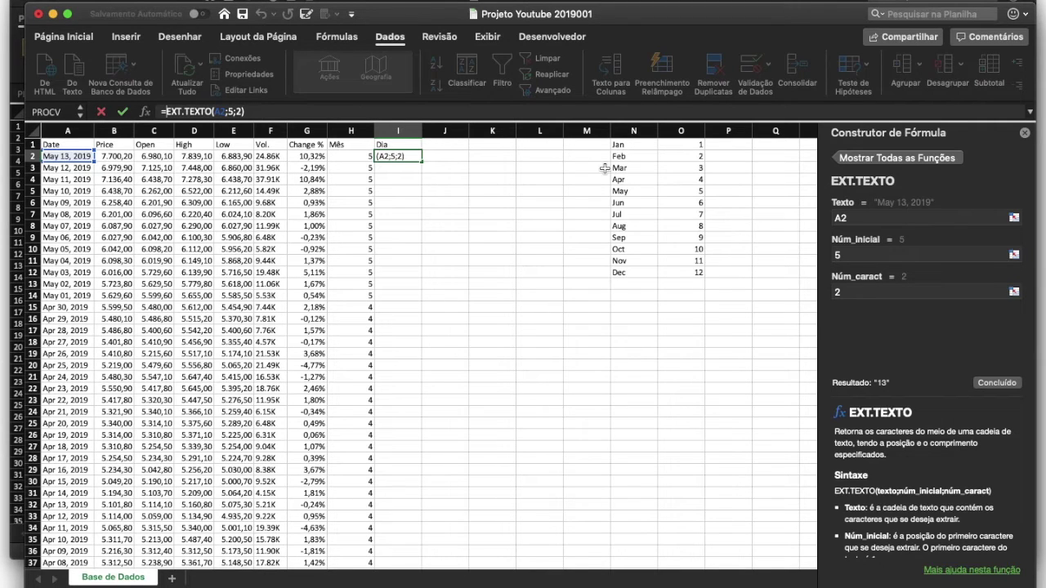
text(valor()
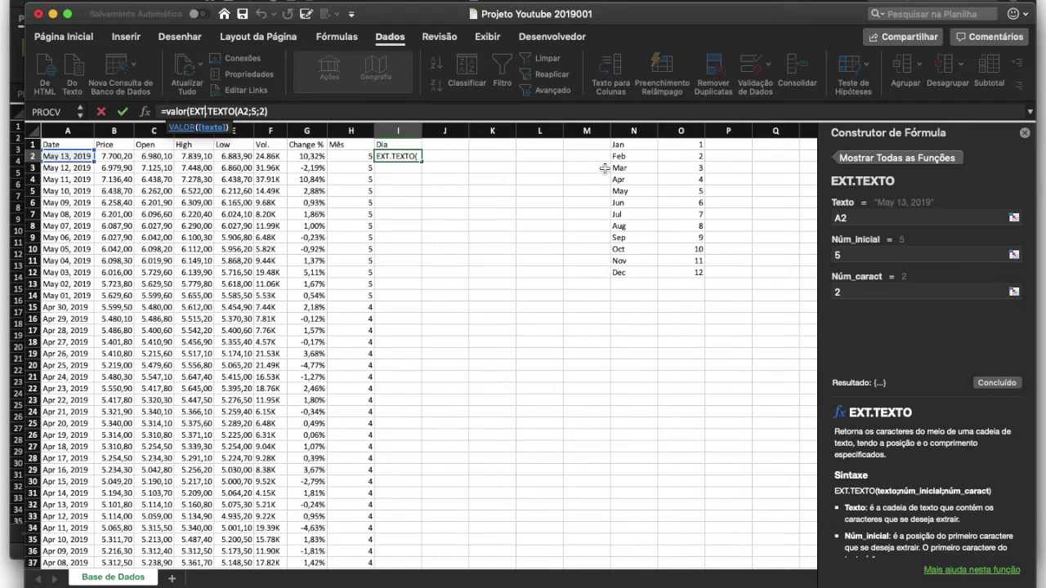
key(Right)
key(Right)
key(Right)
key(Right)
key(Right)
key(Right)
key(Right)
key(Right)
key(Right)
key(Right)
key(Right)
key(Right)
key(Right)
text())
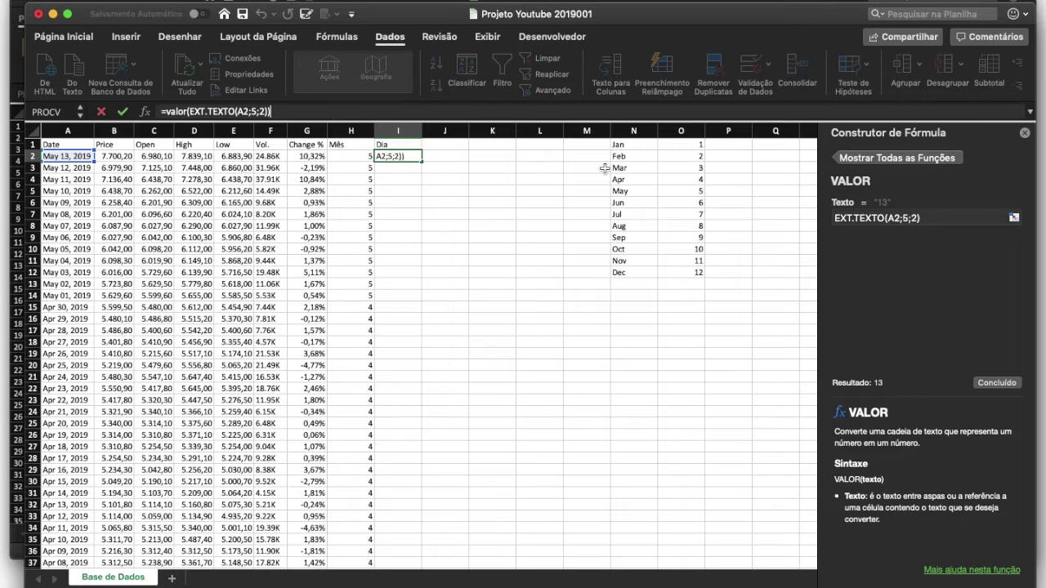
key(Return)
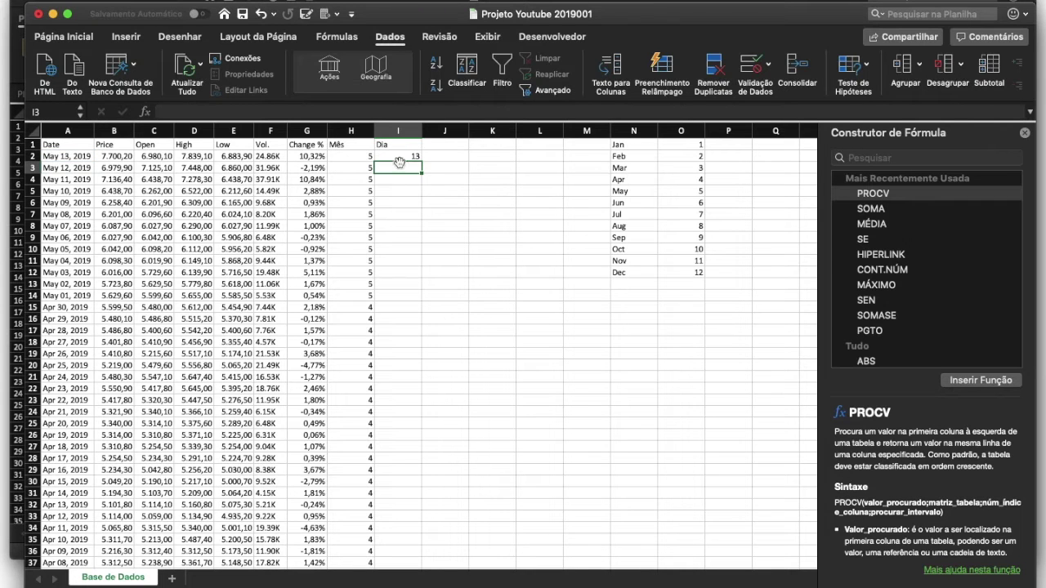
Fill the day formula from I2 down the Dia column and check the rows further down.
click(398, 159)
double_click(422, 162)
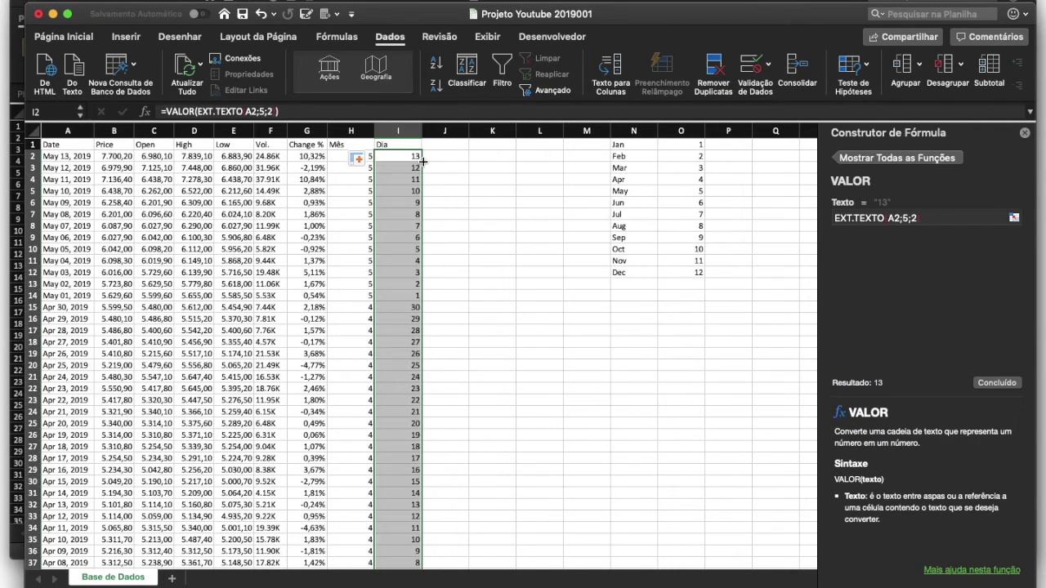
scroll(391, 346, down, 20)
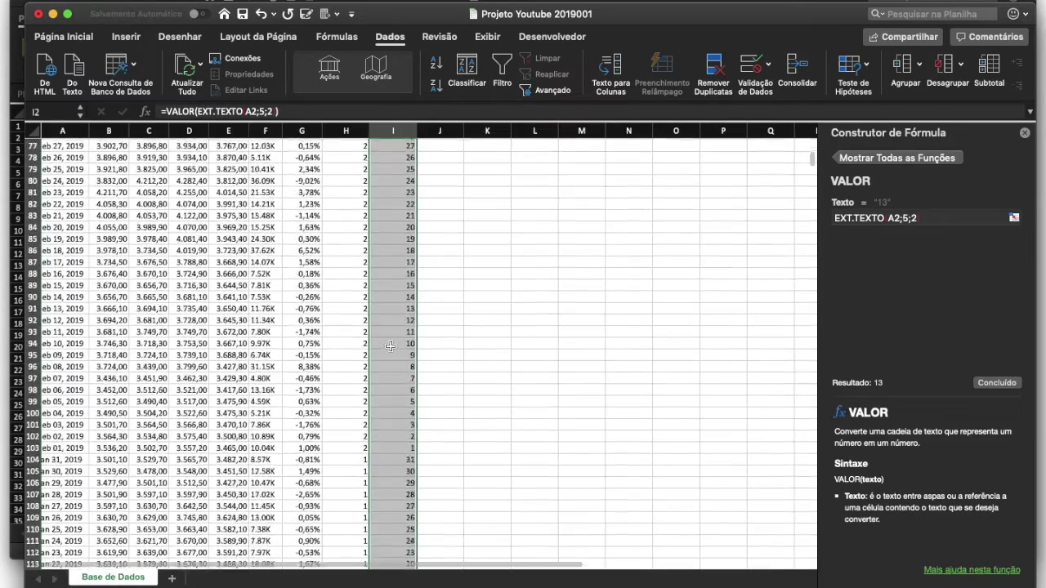
scroll(391, 346, up, 20)
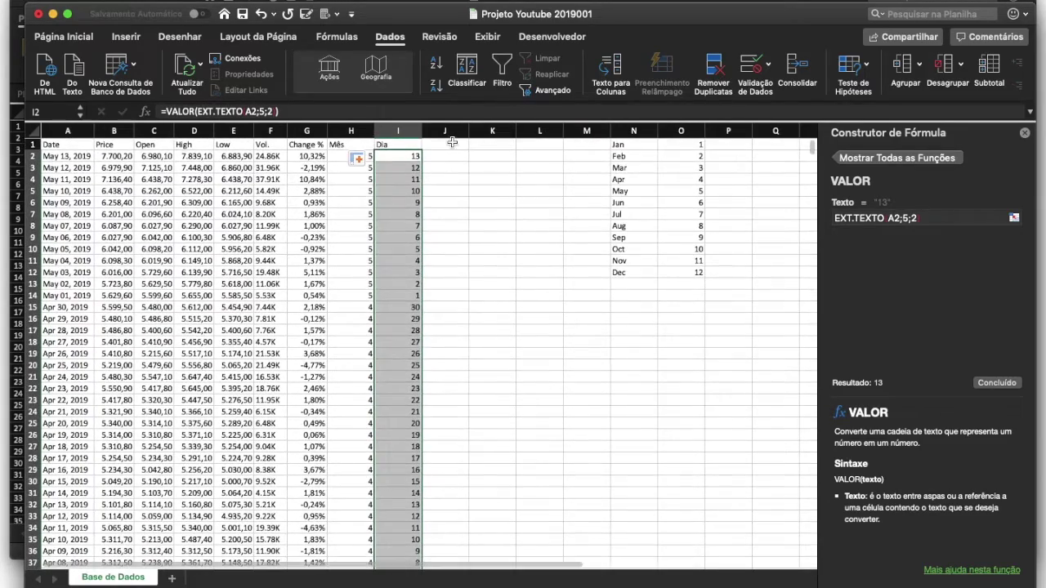
Add the column header "Ano" in cell J1.
click(450, 143)
text(Ano)
key(Return)
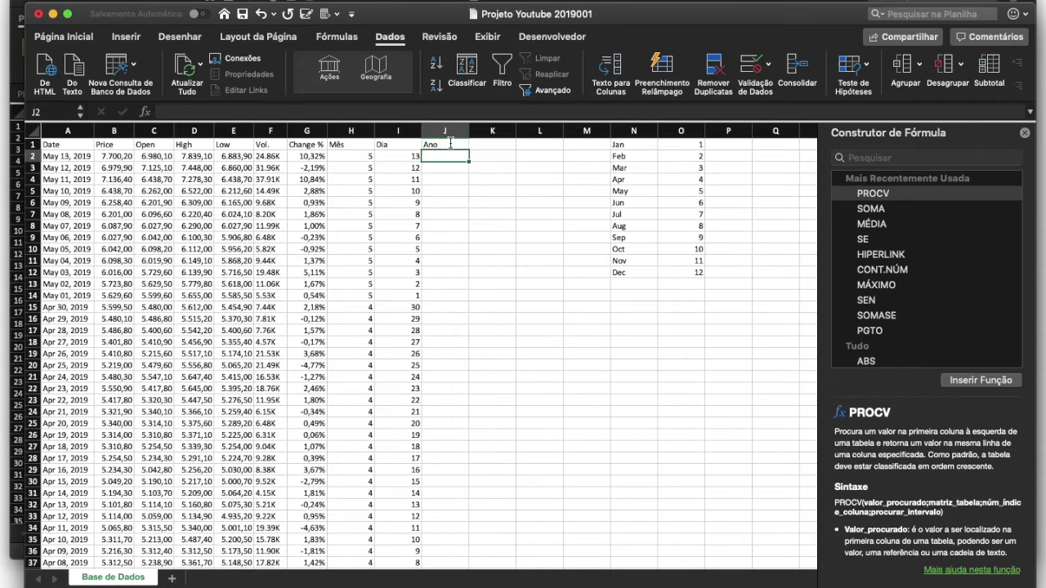
Enter =valor(direita(a2;4)) in cell J2 to extract the year and fill it down the Ano column.
text(=vao)
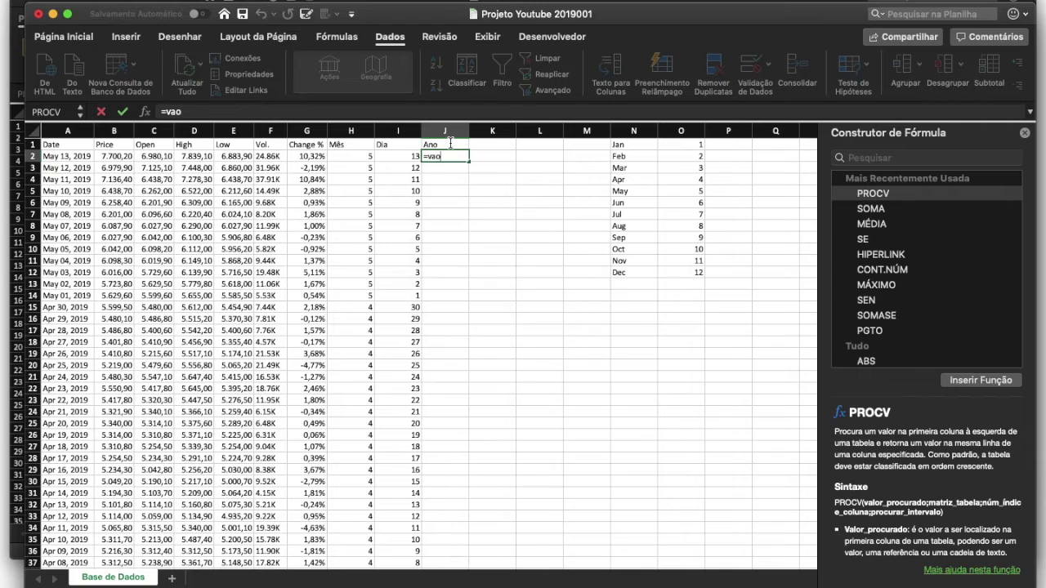
key(BackSpace)
text(lor()
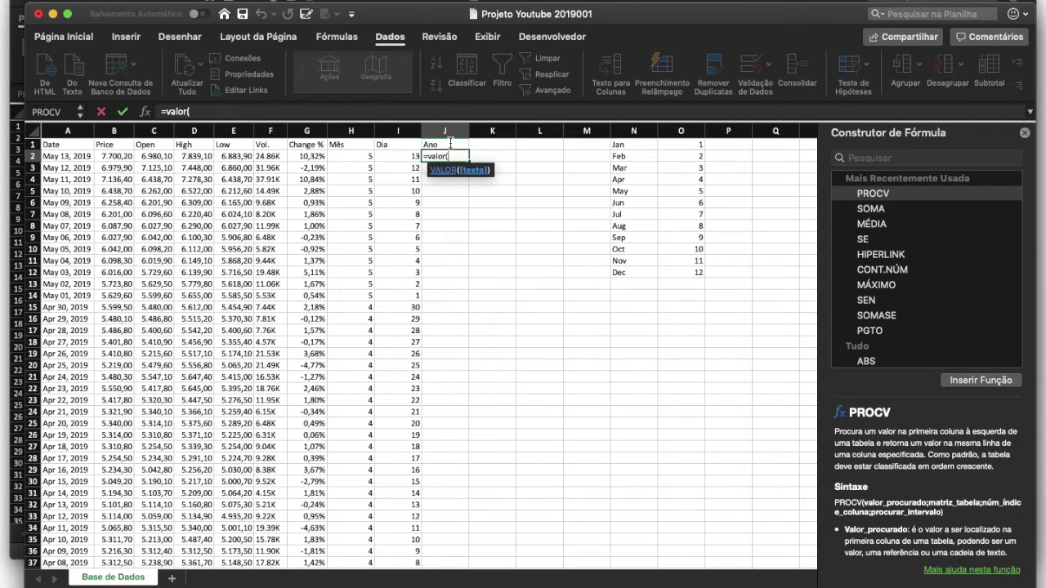
text(direita()
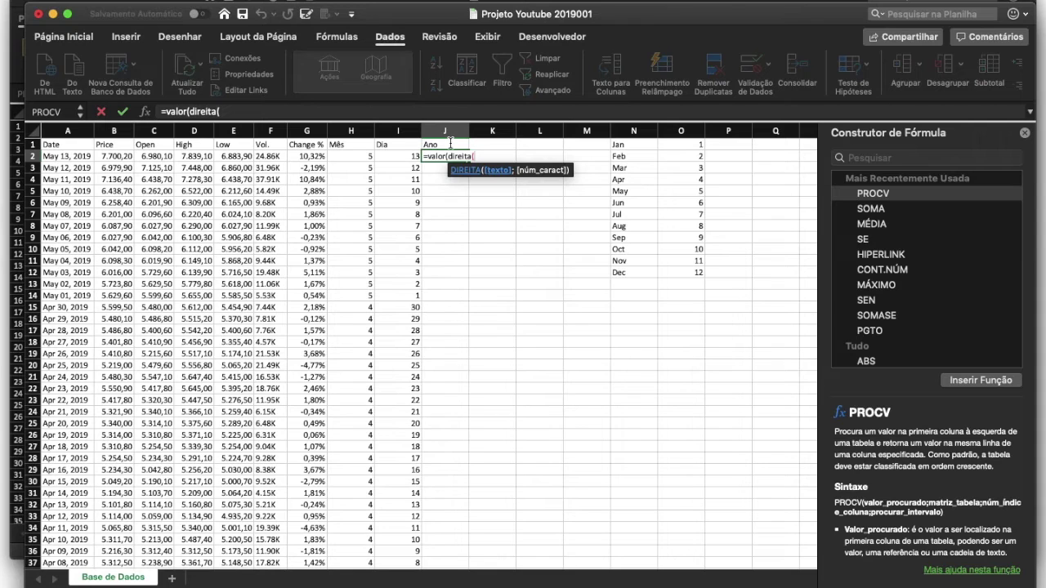
text(a2)
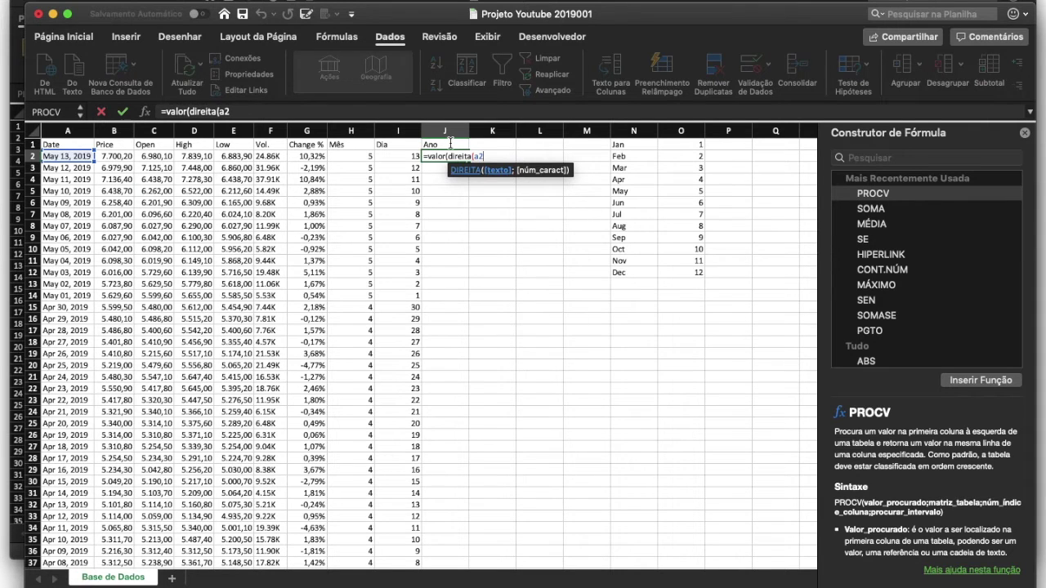
text(;4)))
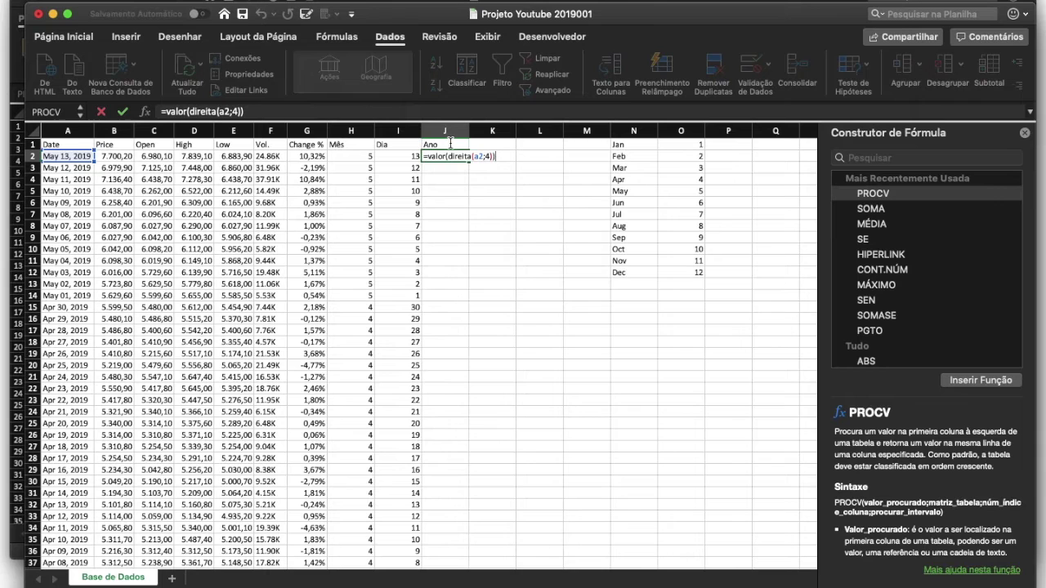
key(Return)
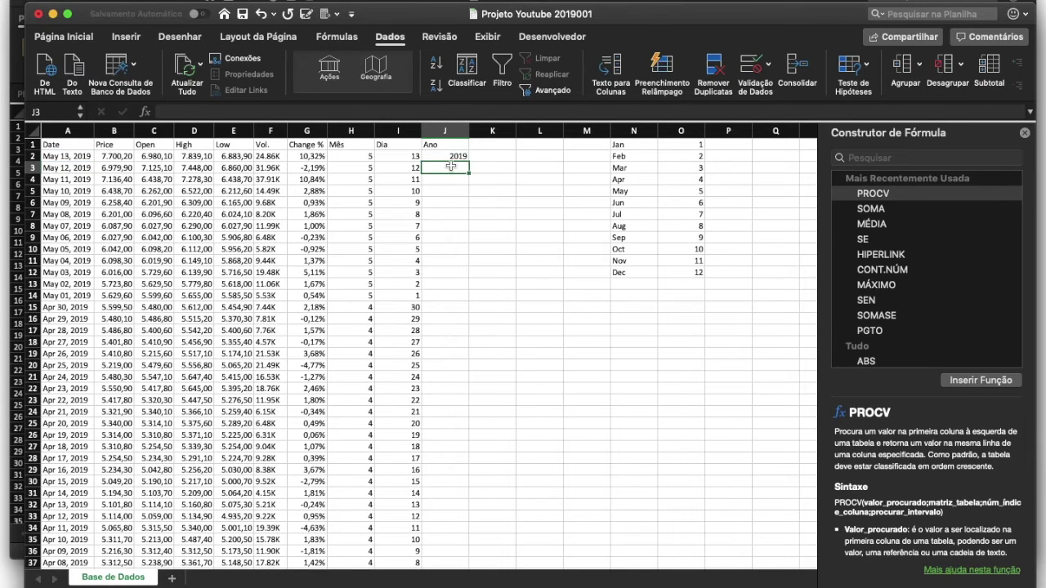
click(454, 156)
double_click(470, 163)
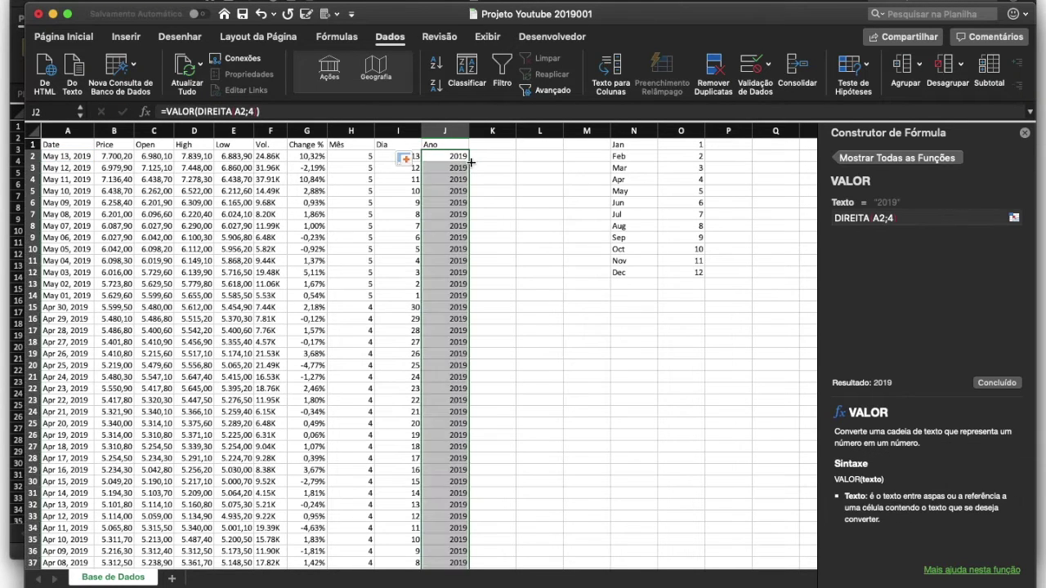
Add the column header "Data" in cell K1.
scroll(435, 354, down, 15)
scroll(437, 359, up, 15)
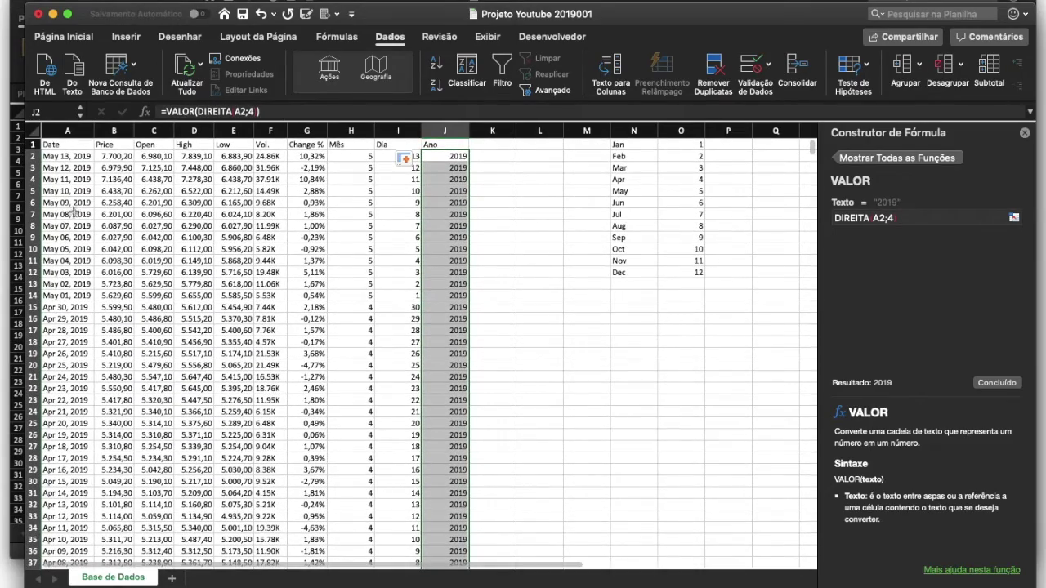
click(488, 145)
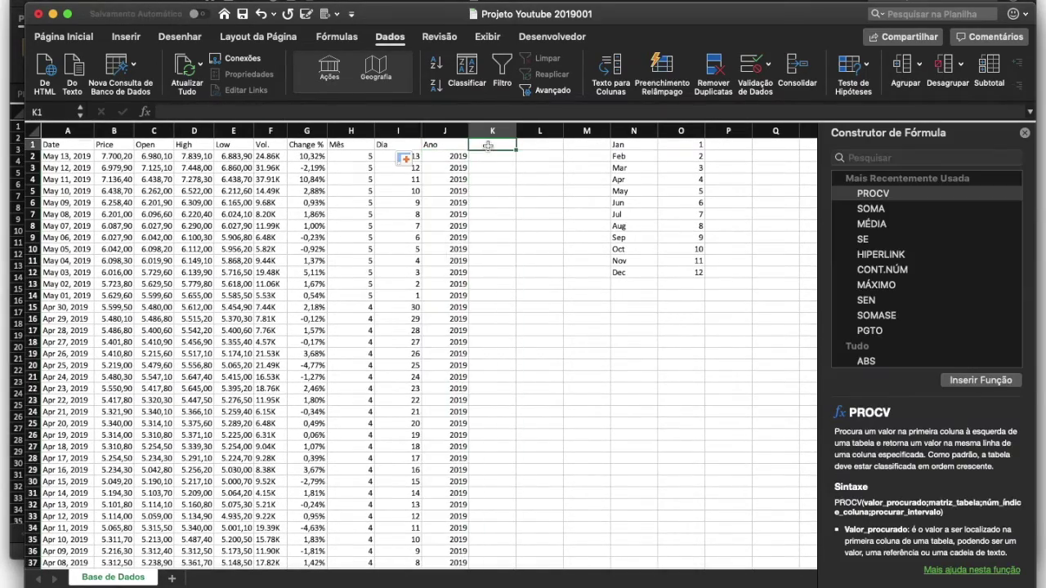
text(Data)
key(Return)
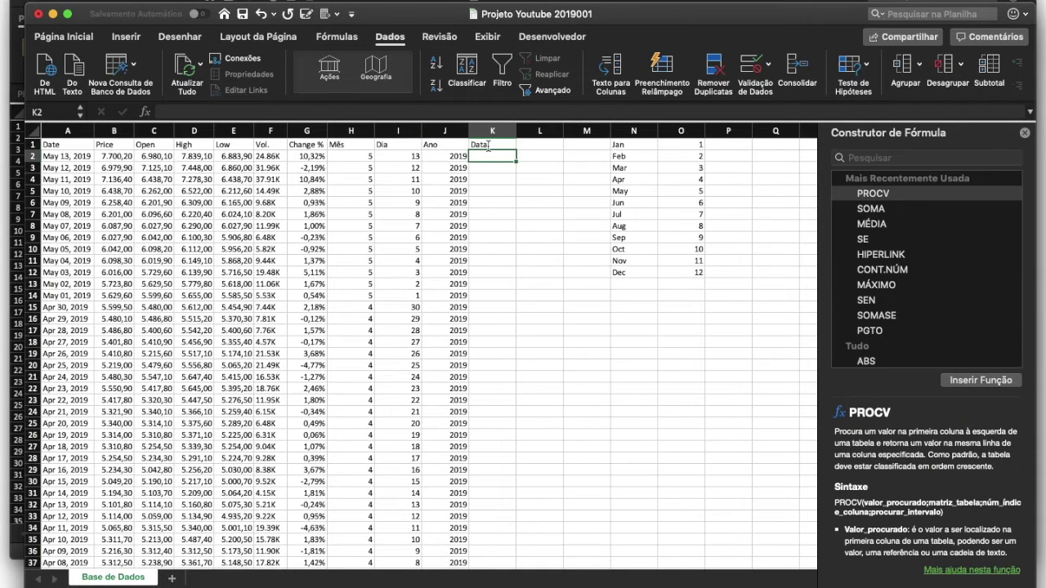
Enter =data(J2;H2;I2) in cell K2 to build a real date from the year, month and day columns.
text(=data()
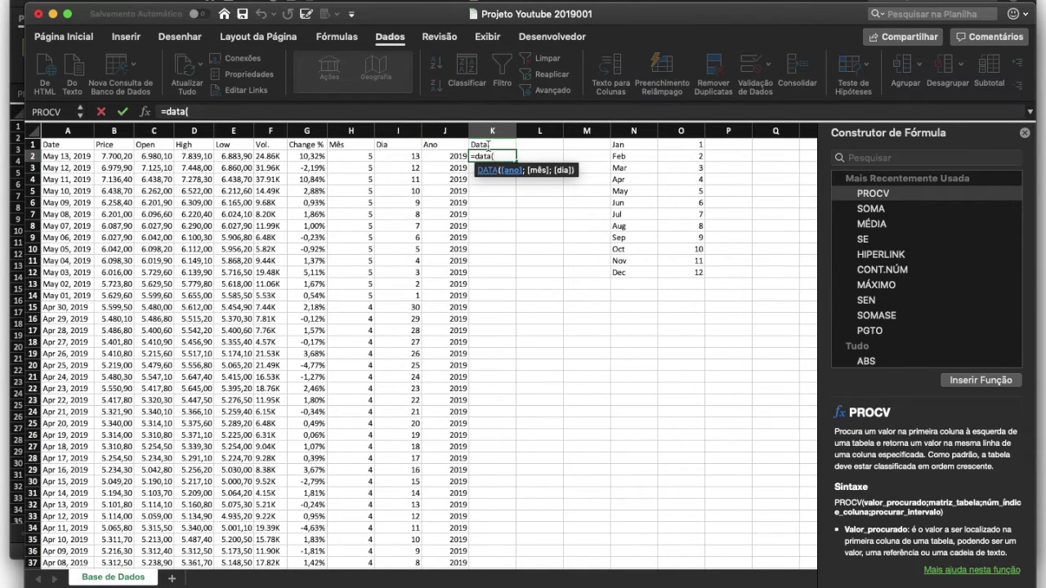
click(454, 157)
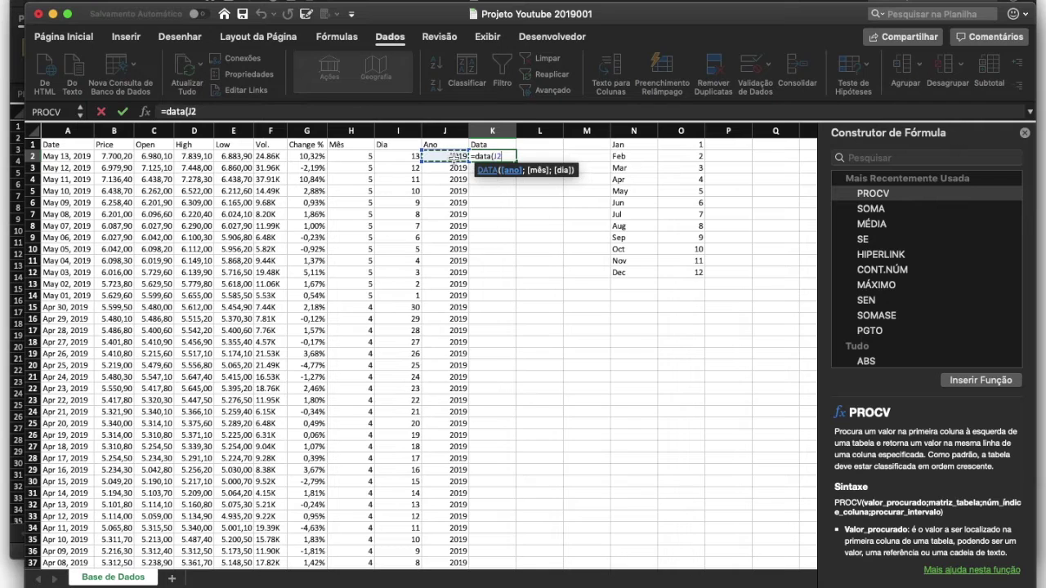
text(;)
click(358, 156)
text(;)
click(401, 159)
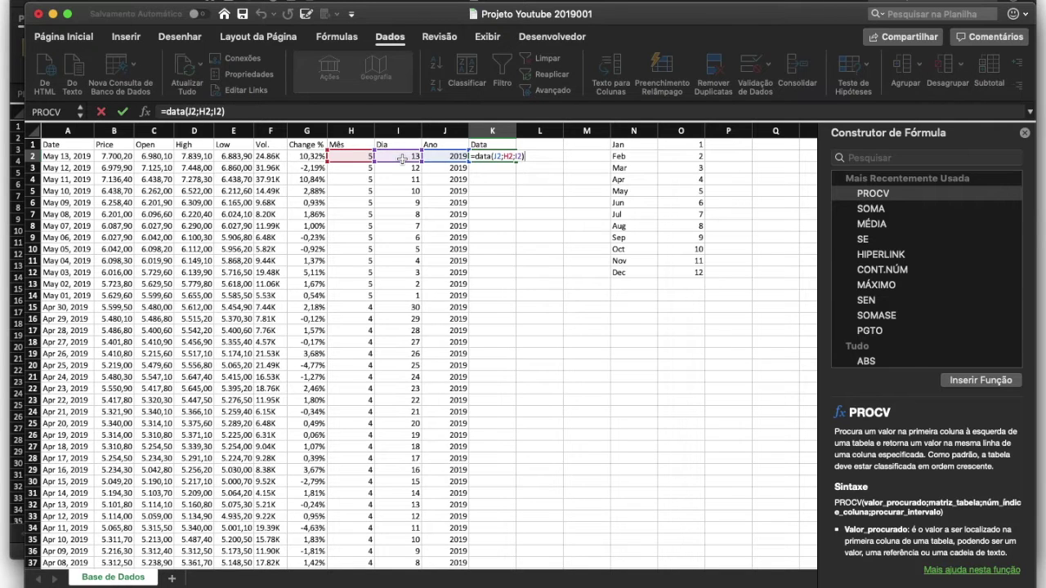
key(Return)
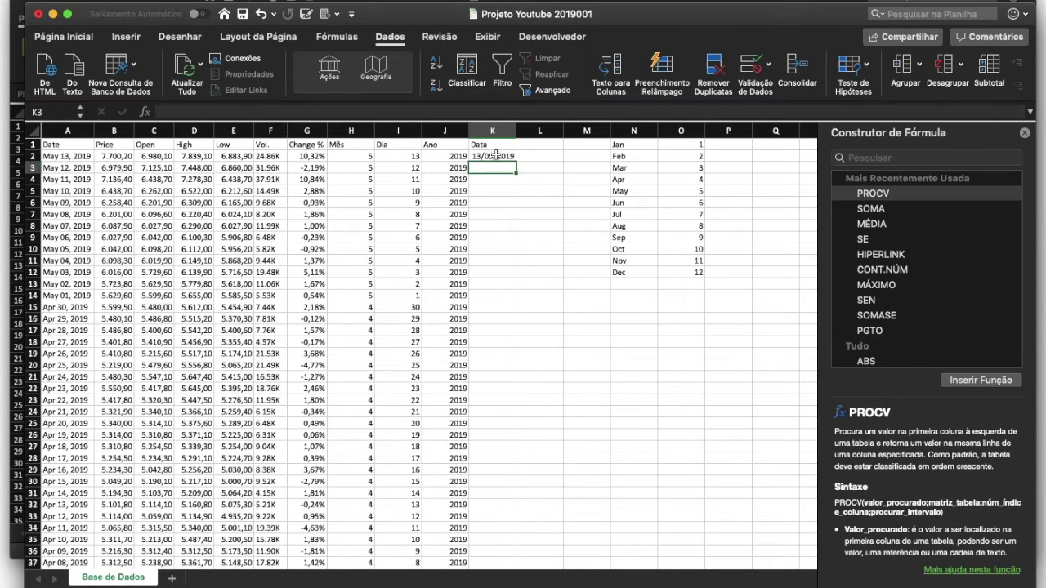
Fill the date formula from K2 down the Data column and check the rows further down.
click(496, 154)
double_click(515, 161)
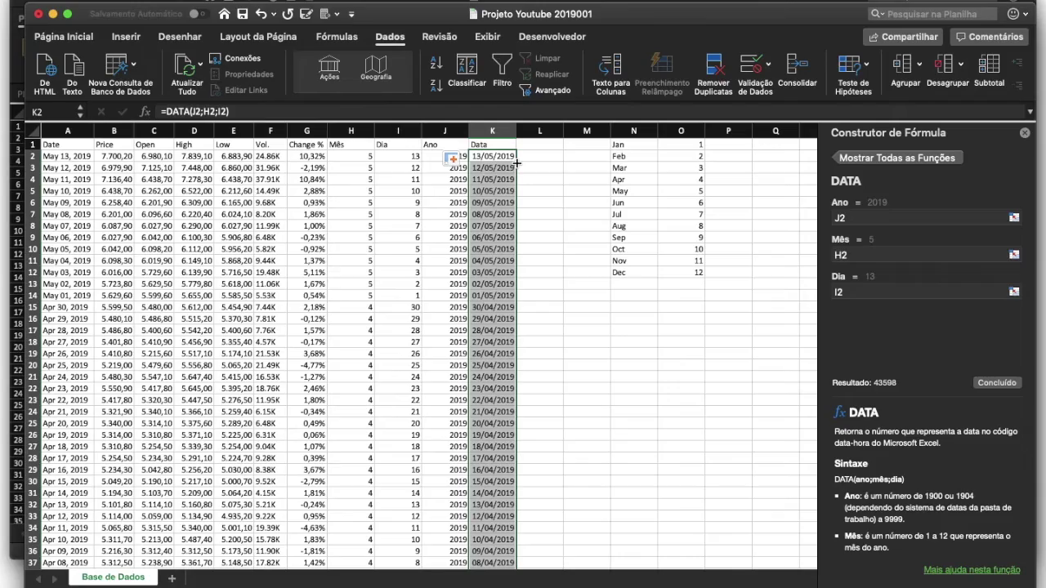
scroll(505, 415, down, 20)
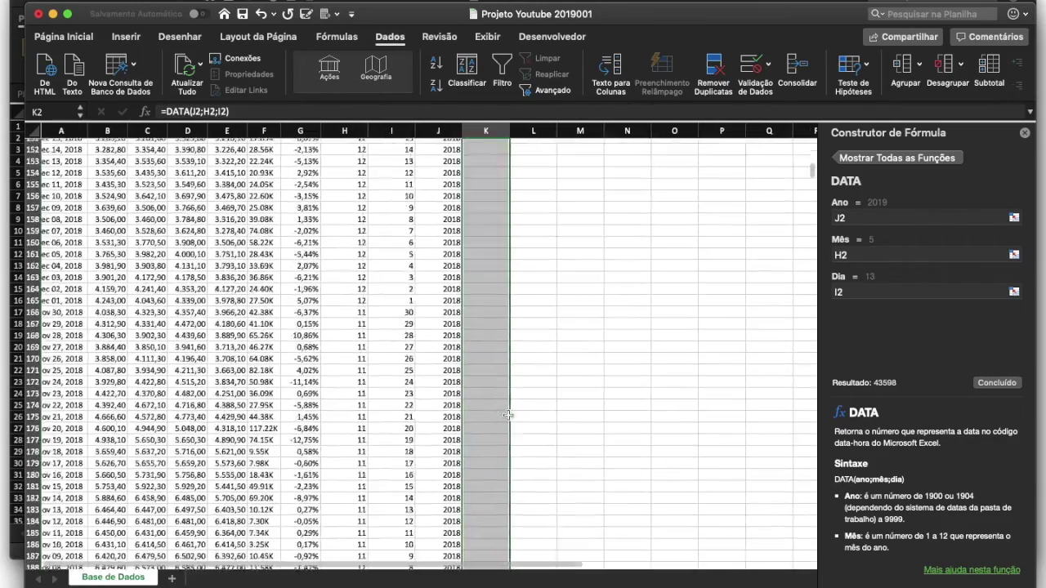
scroll(507, 415, up, 15)
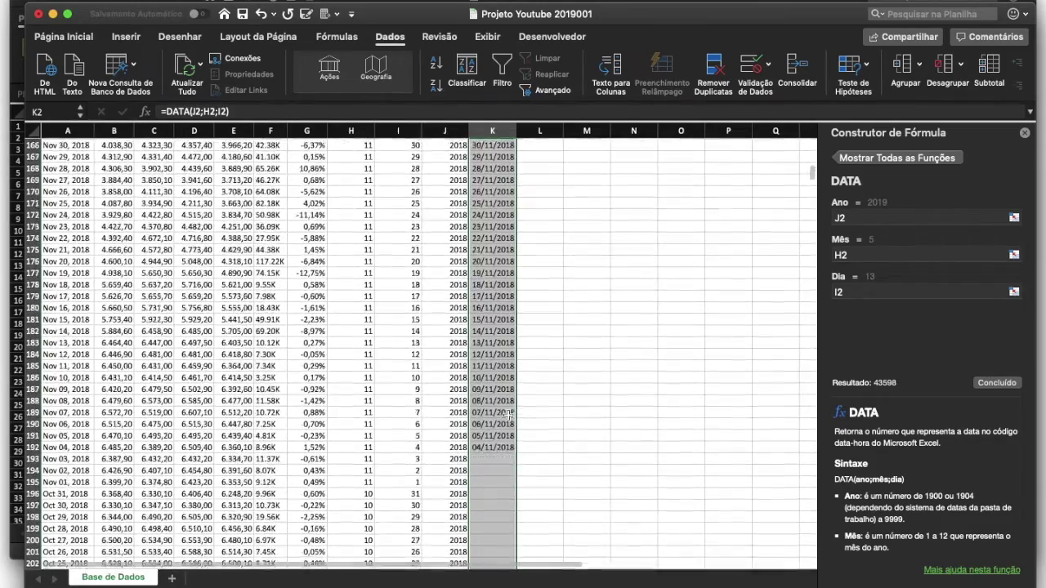
scroll(508, 415, down, 10)
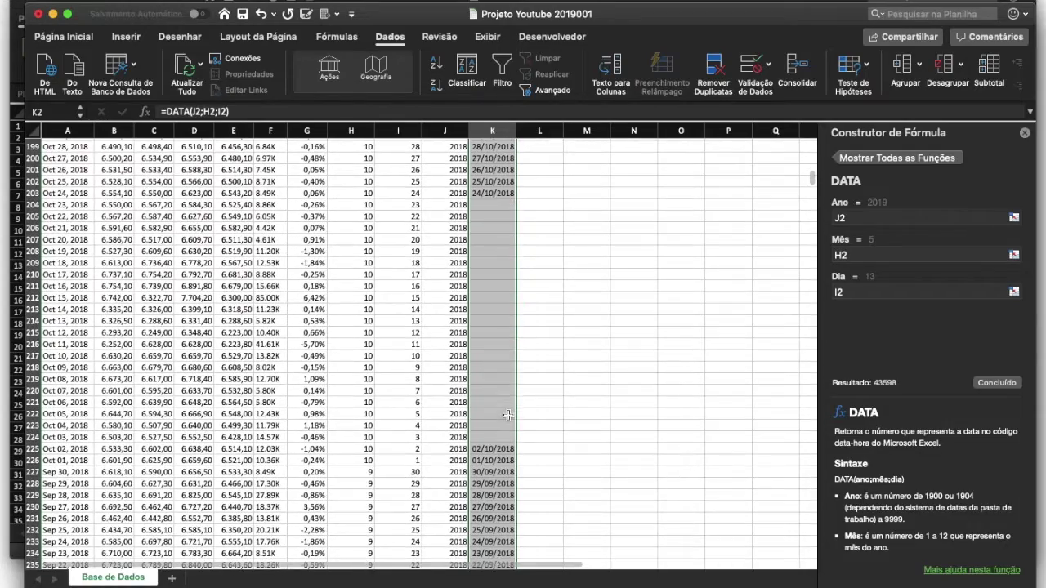
scroll(507, 415, up, 20)
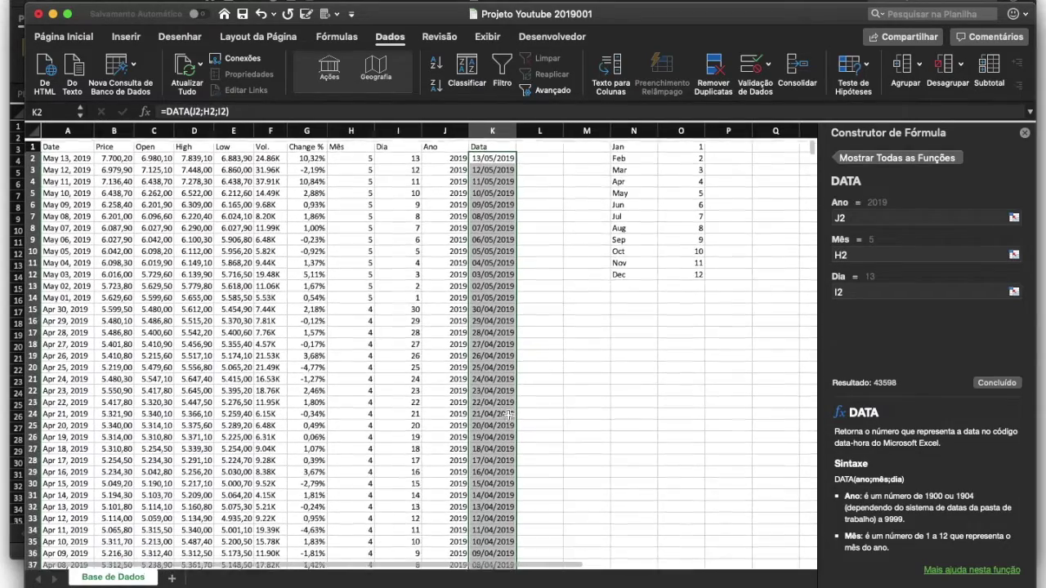
click(359, 232)
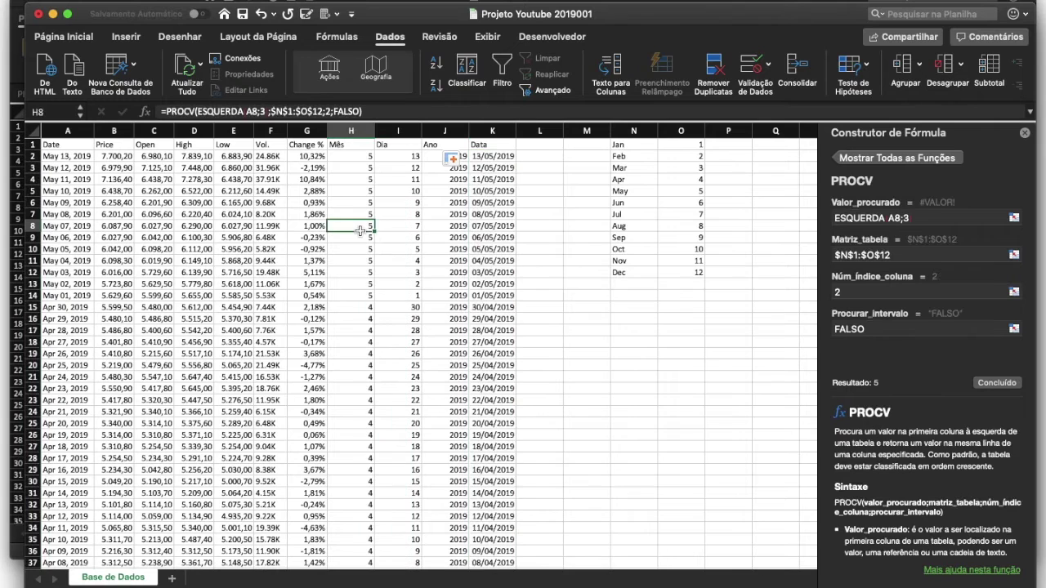
Copy the whole Base de Dados sheet and paste it over itself as values only, replacing all formulas.
click(31, 128)
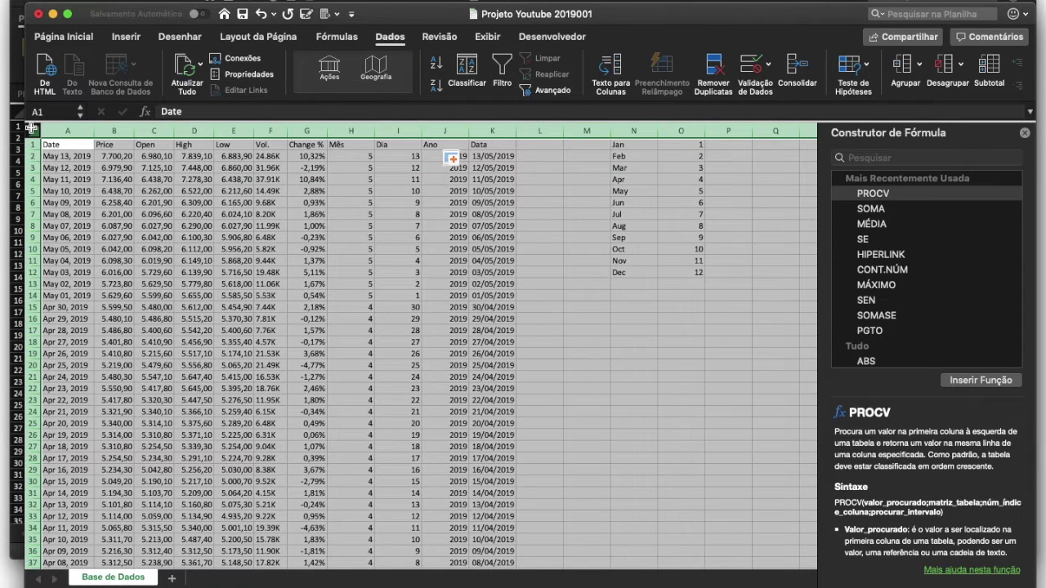
right_click(31, 128)
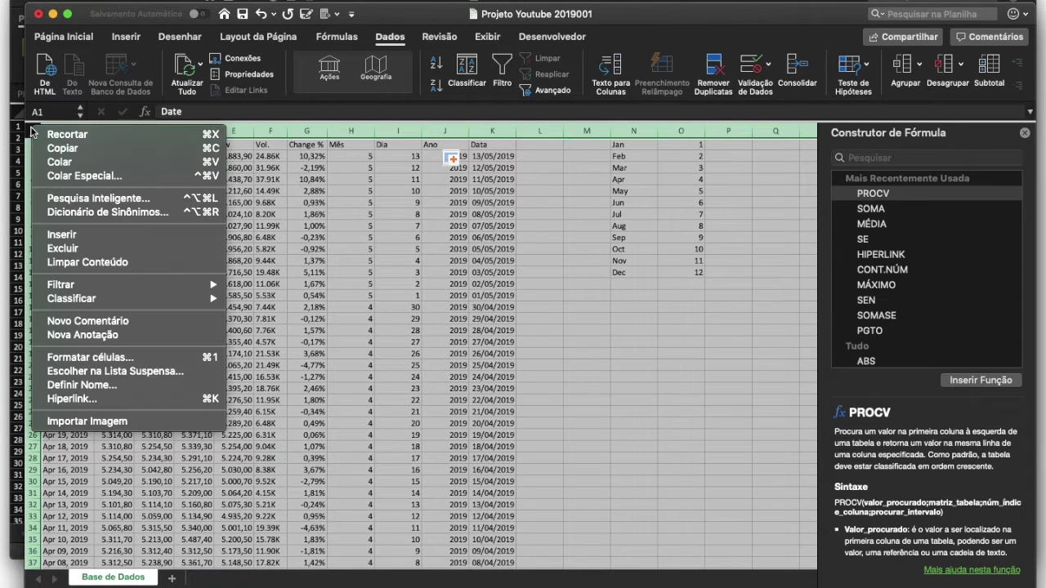
click(71, 151)
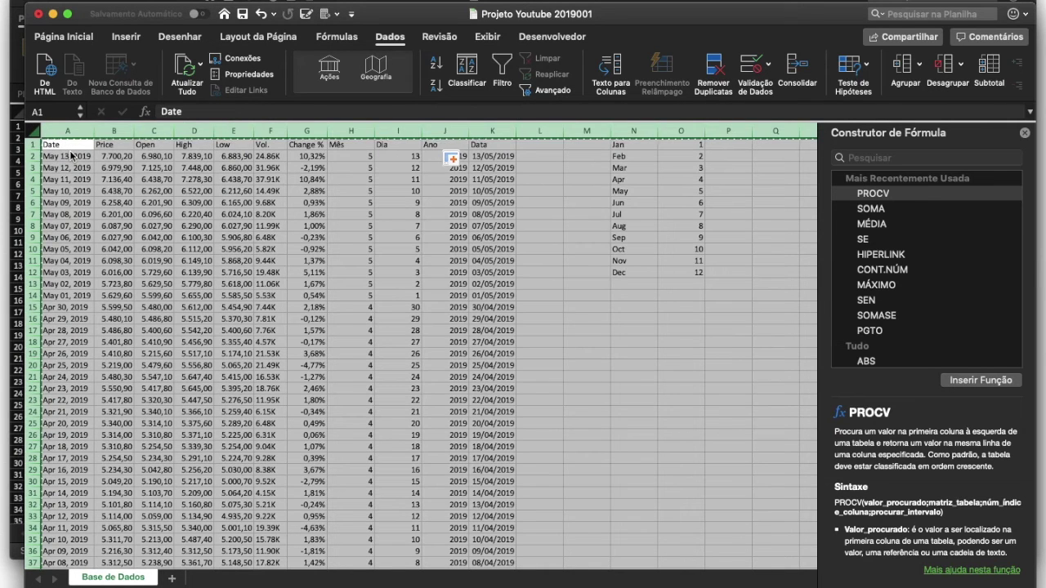
right_click(31, 129)
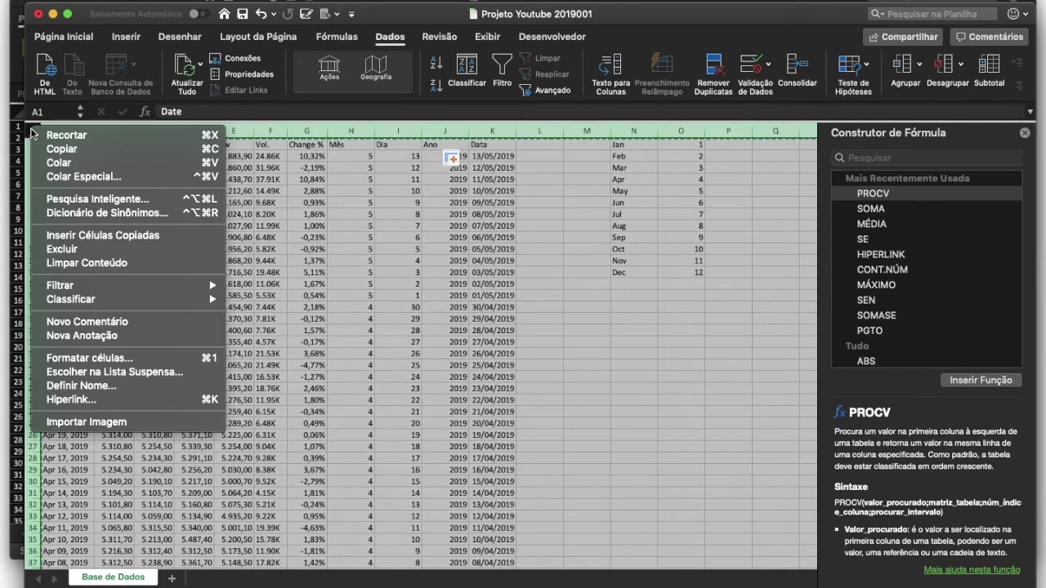
click(101, 179)
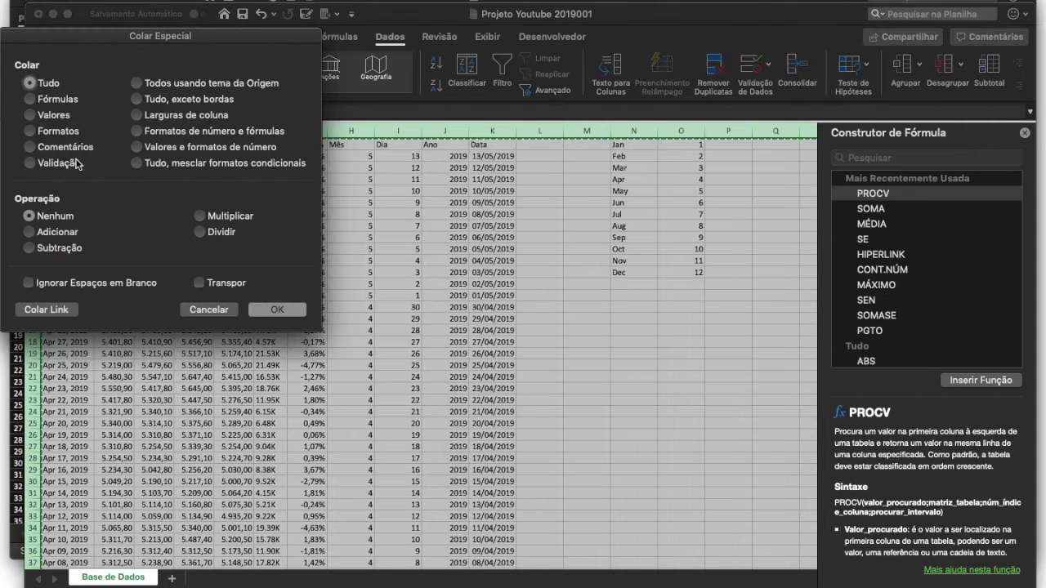
click(29, 116)
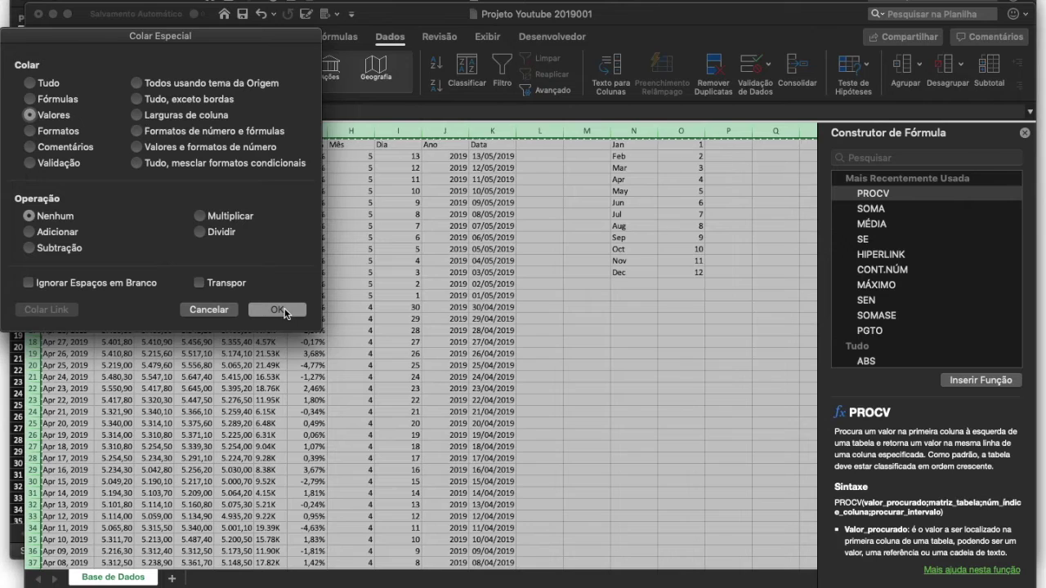
click(284, 311)
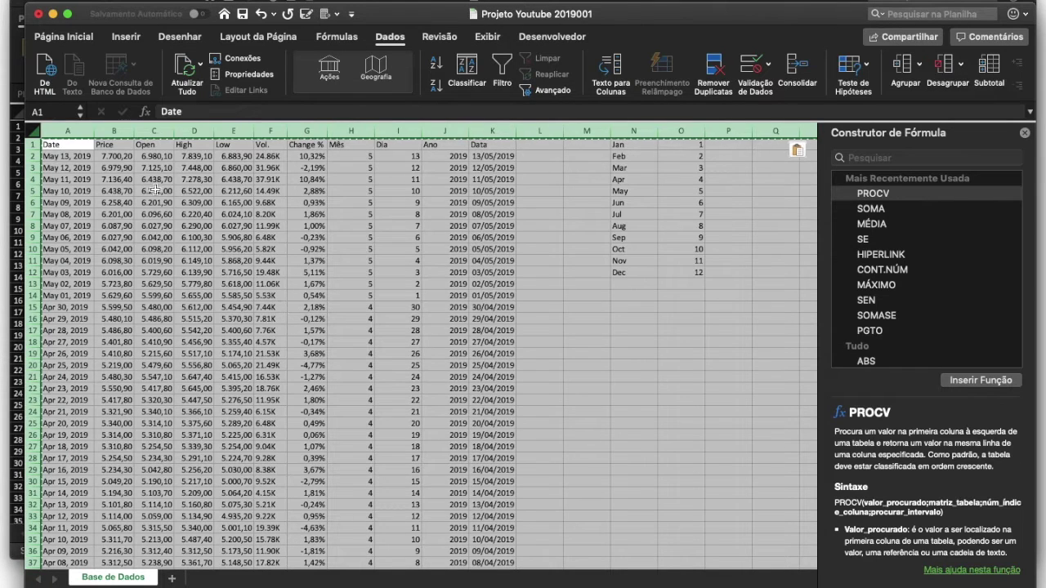
click(85, 180)
Cut the Data column K and insert it before the Date column as the sheet's first column.
click(493, 131)
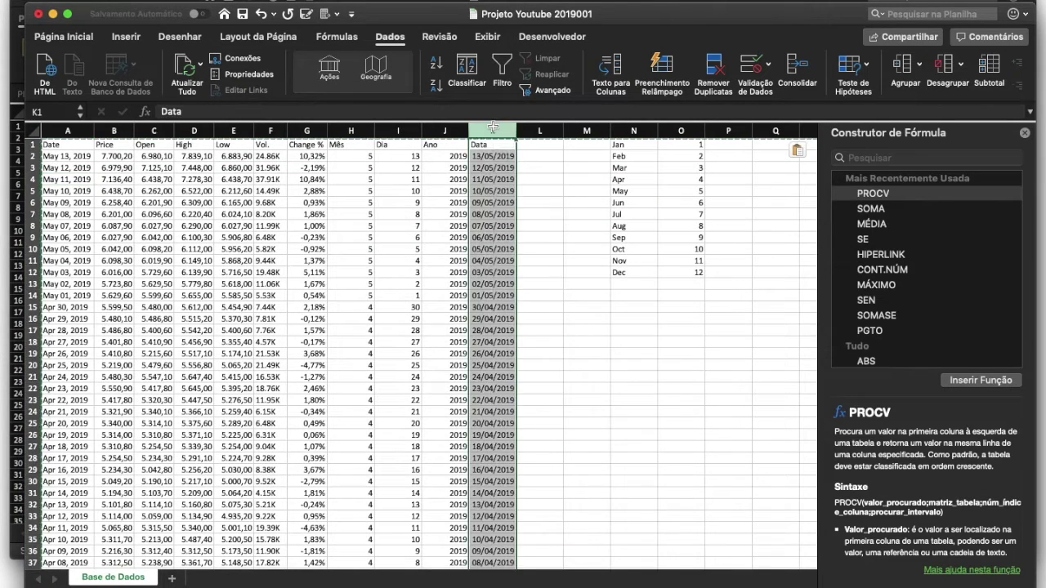
right_click(493, 130)
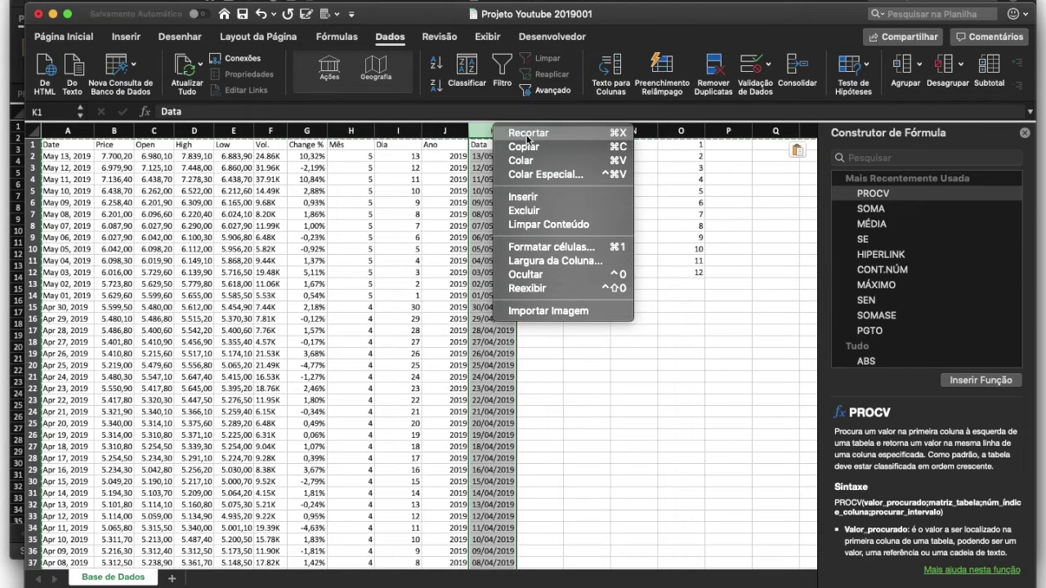
click(527, 134)
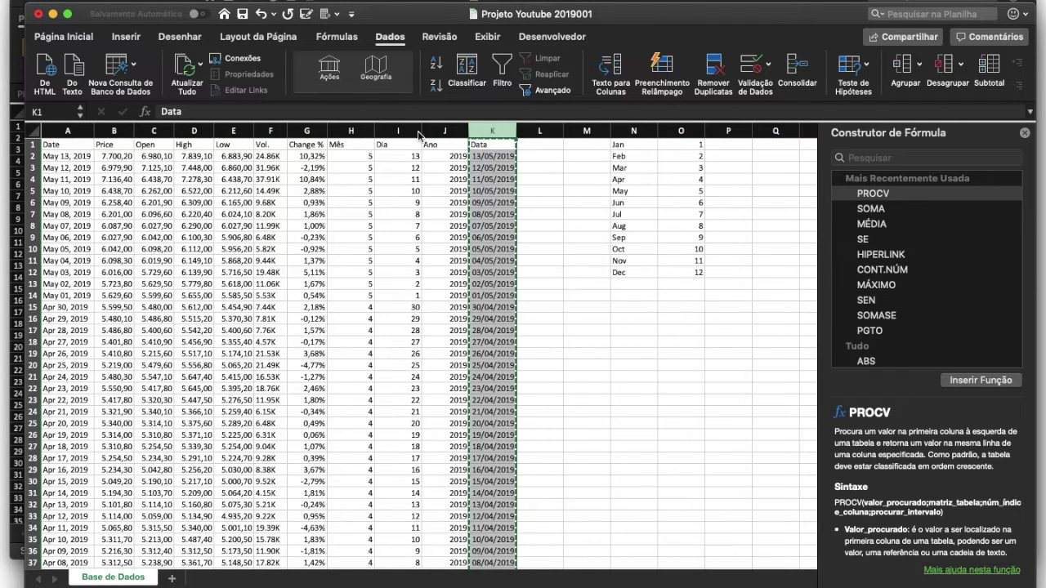
right_click(69, 131)
click(100, 202)
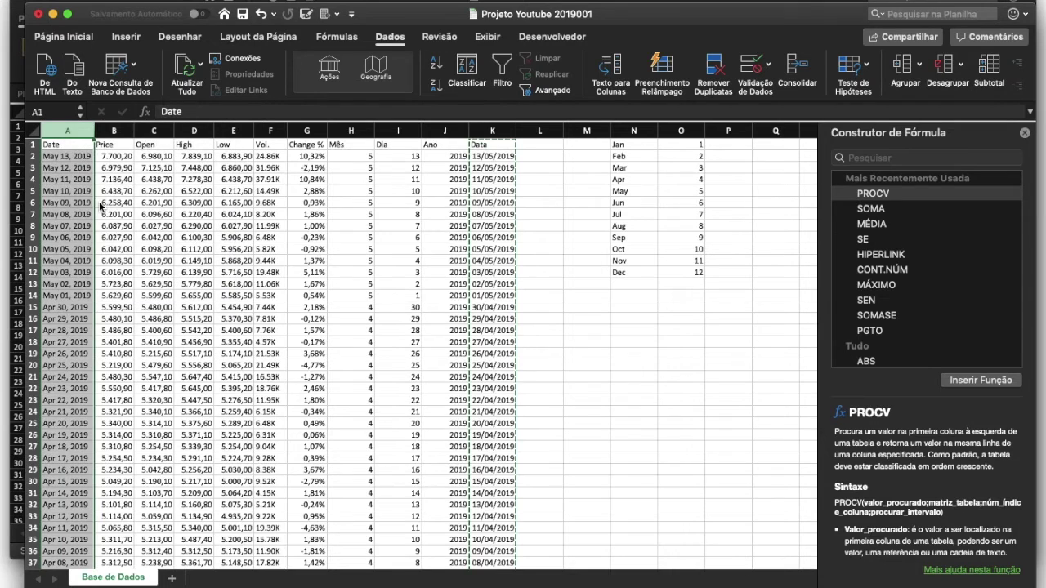
click(69, 168)
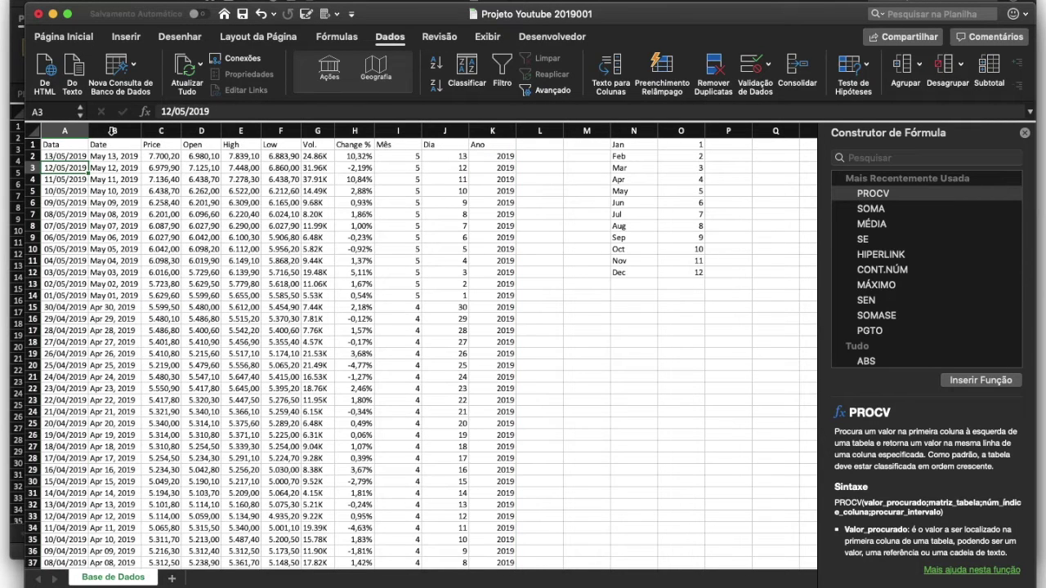
Delete the old text Date column, plus columns H to O with Mês, Dia, Ano and the month lookup table.
right_click(113, 131)
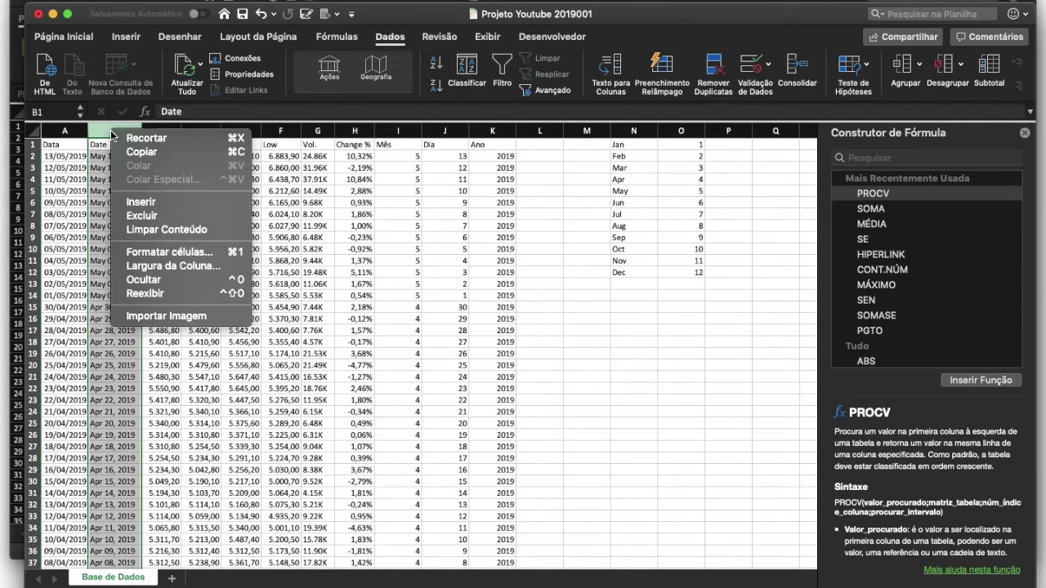
click(151, 217)
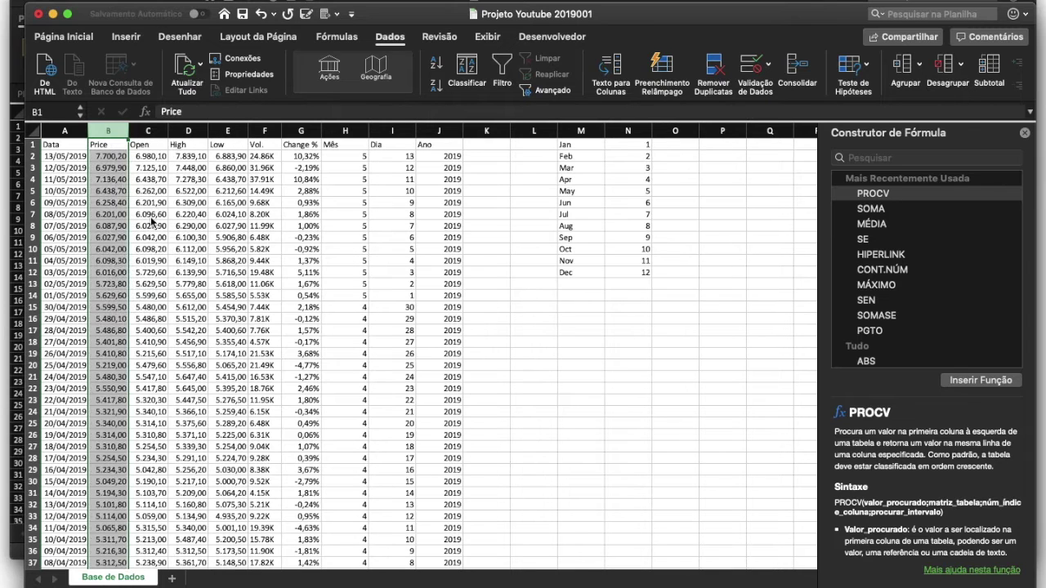
drag(344, 132, 495, 132)
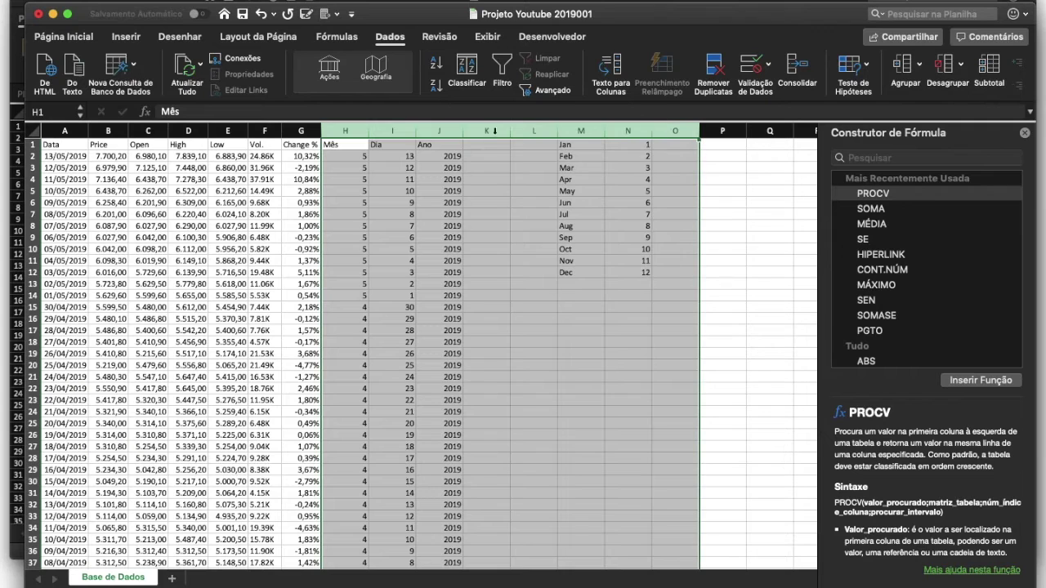
right_click(353, 134)
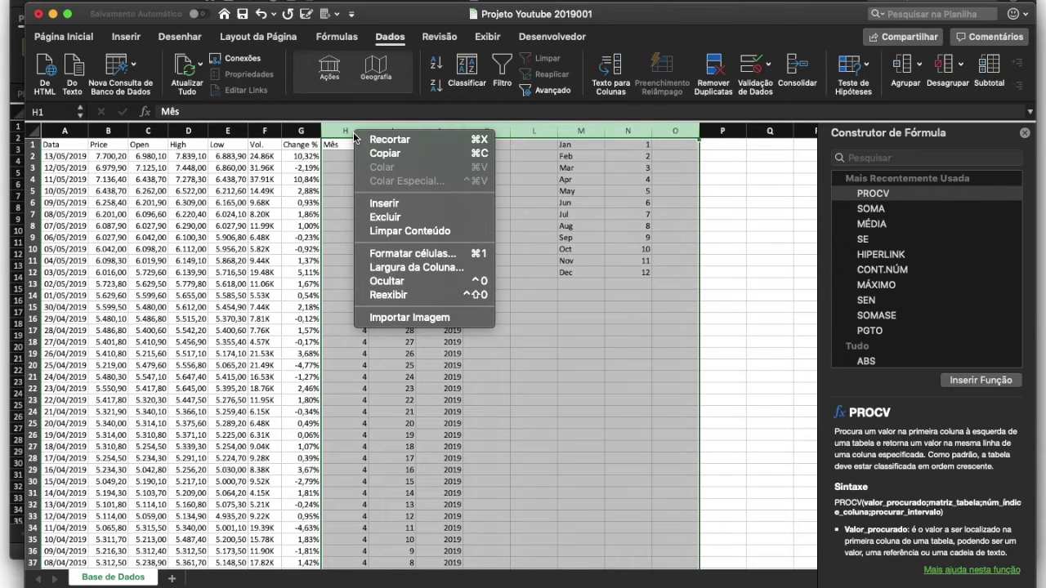
click(394, 219)
click(406, 240)
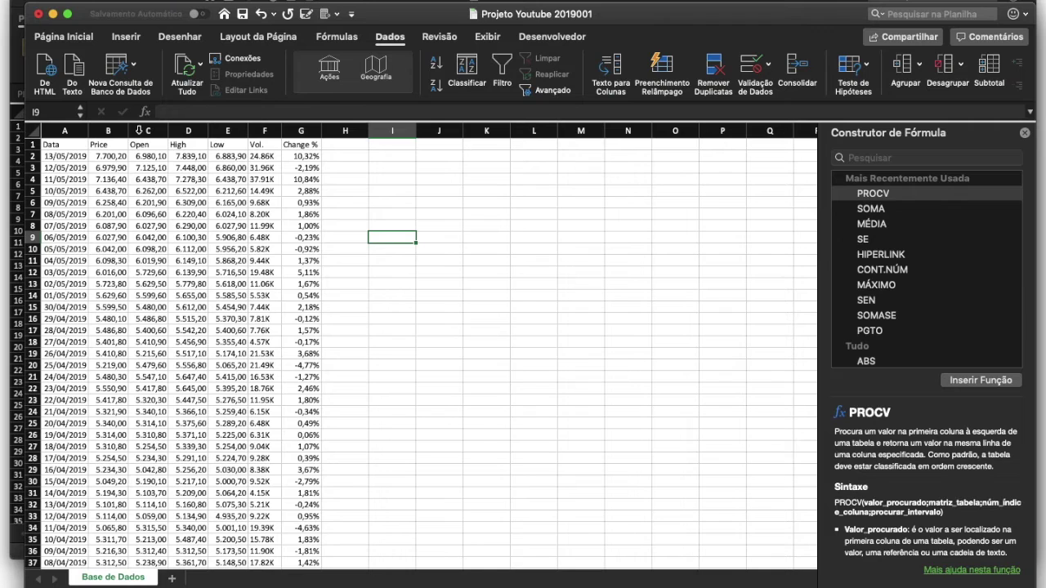
Delete the Open, High, Low, Vol. and Change % columns, keeping only Data and Price.
drag(138, 130, 303, 130)
right_click(159, 151)
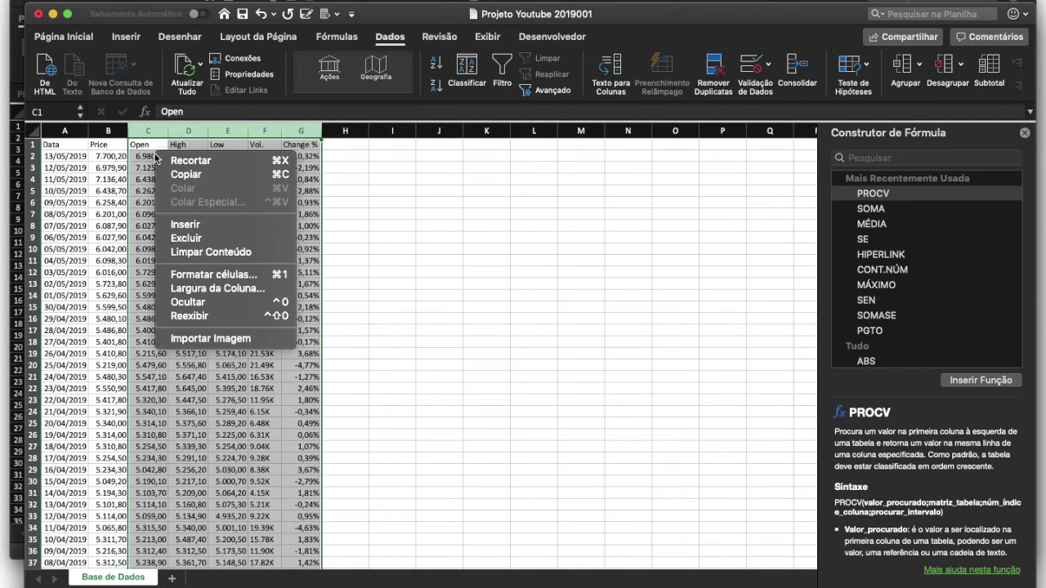
click(185, 243)
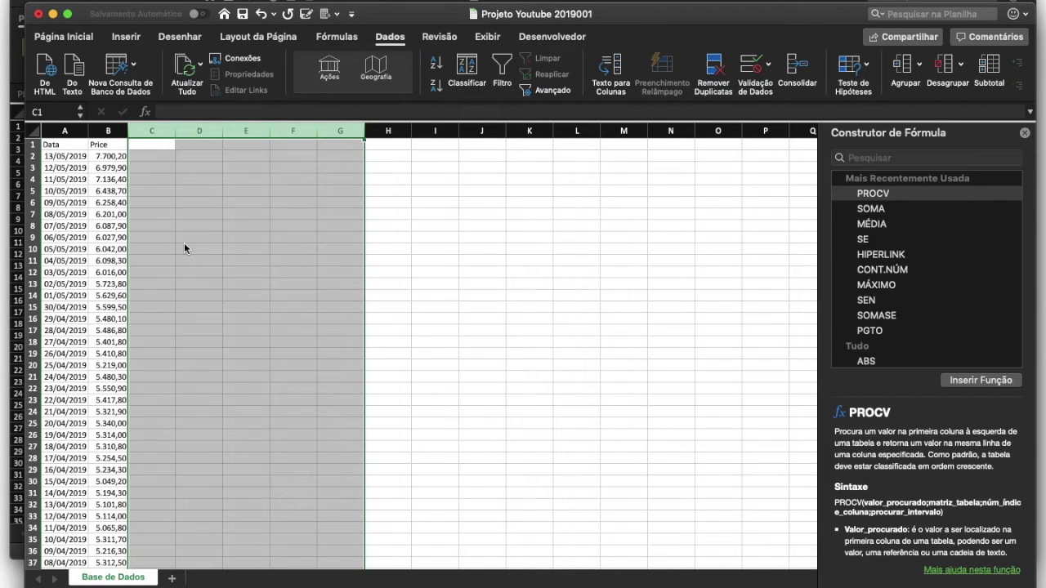
click(181, 200)
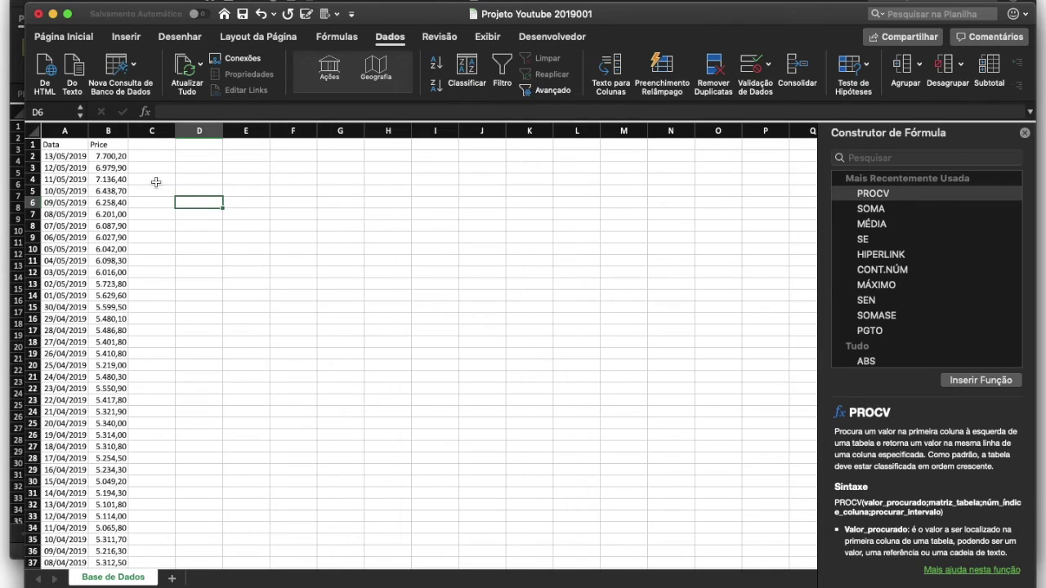
Insert three blank rows above the Data and Price header row of the Base de Dados sheet.
scroll(109, 259, down, 20)
scroll(109, 258, down, 20)
scroll(109, 258, up, 20)
scroll(109, 259, up, 20)
drag(32, 144, 25, 172)
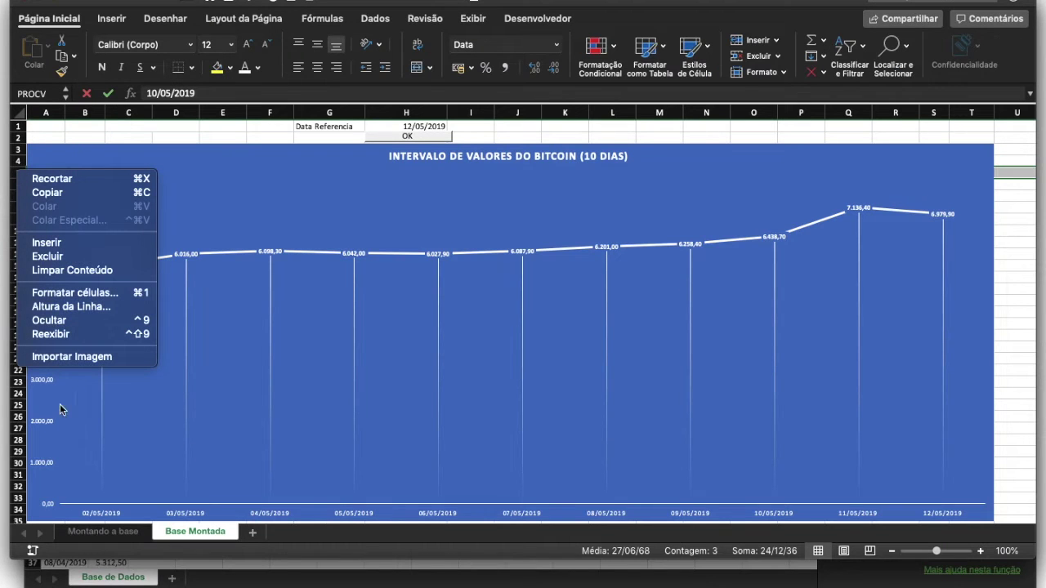
key(Escape)
key(Escape)
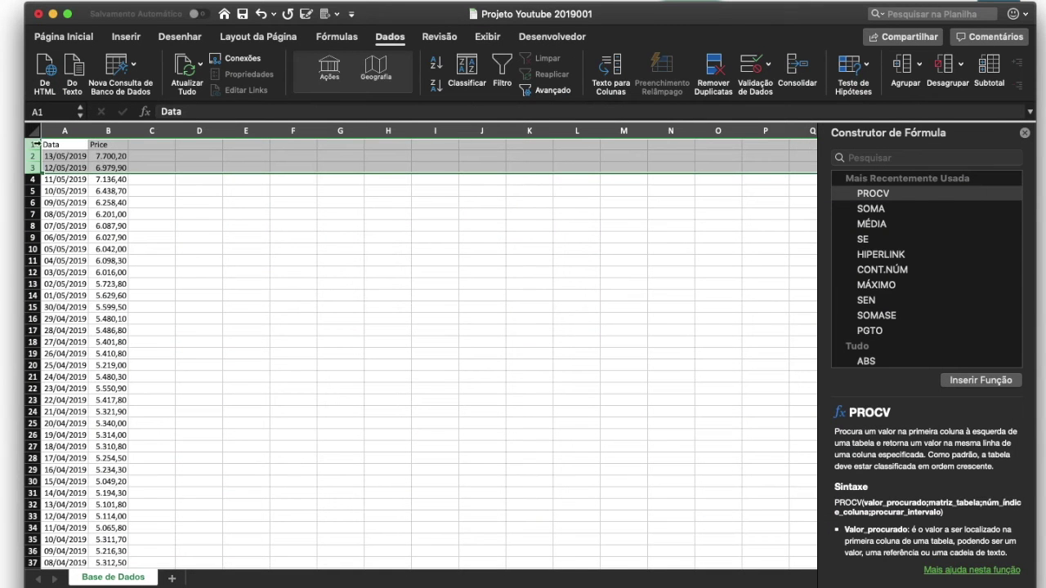
right_click(33, 144)
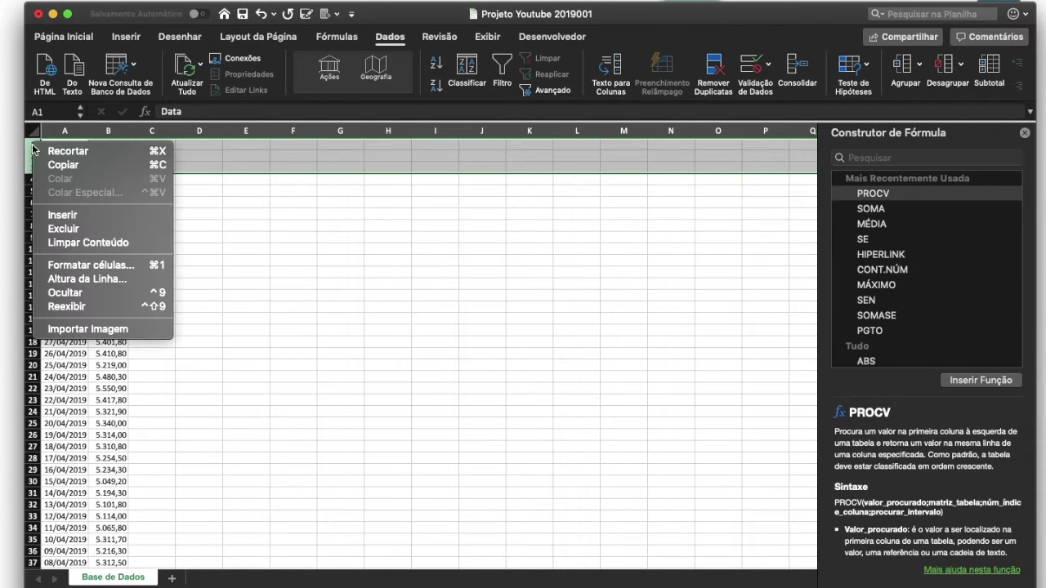
click(62, 216)
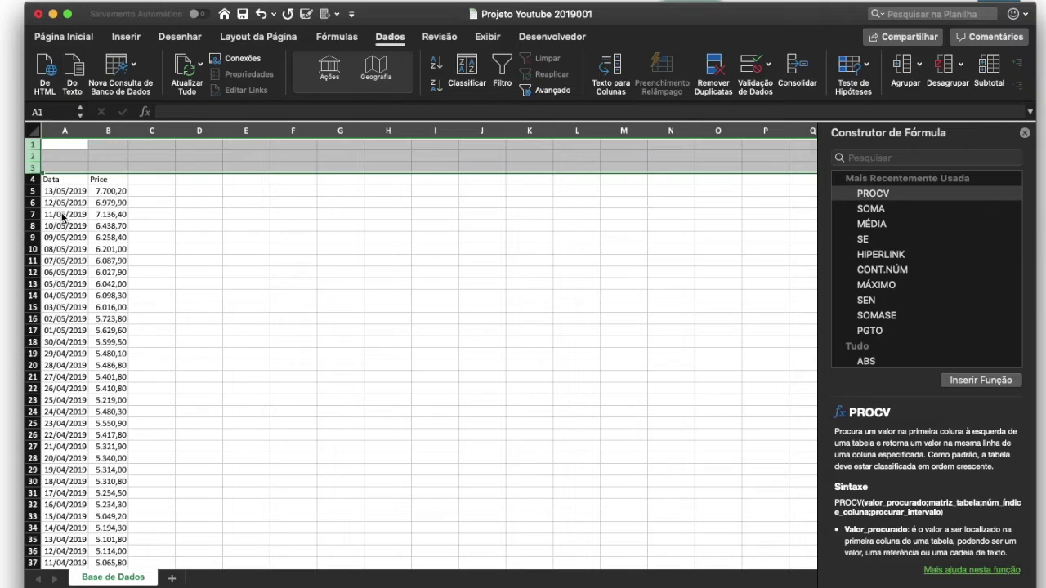
Enter the label "Selecione a Data" in F1 and widen column F to fit it.
click(278, 147)
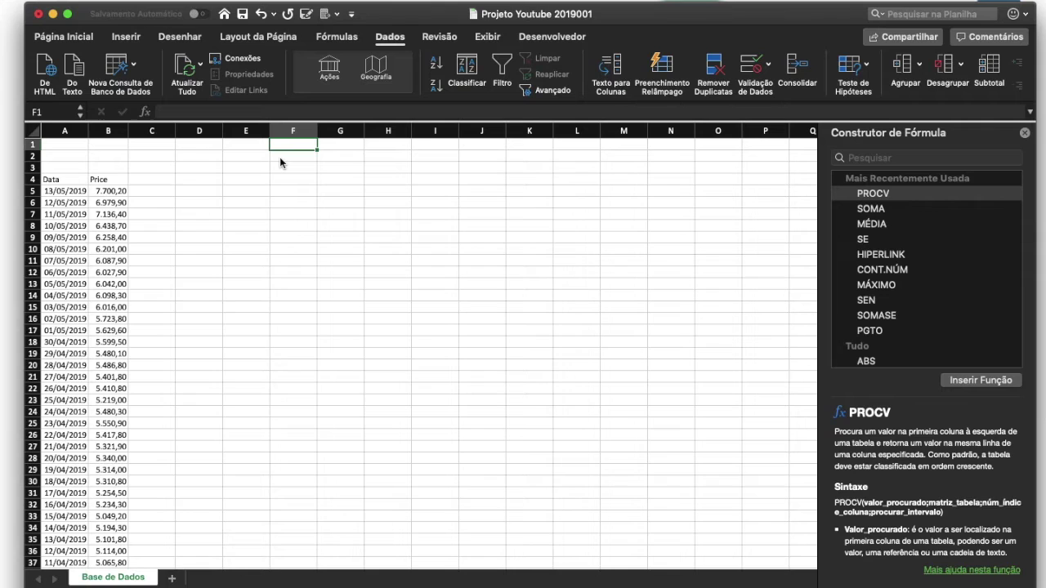
text(Selecione a Data)
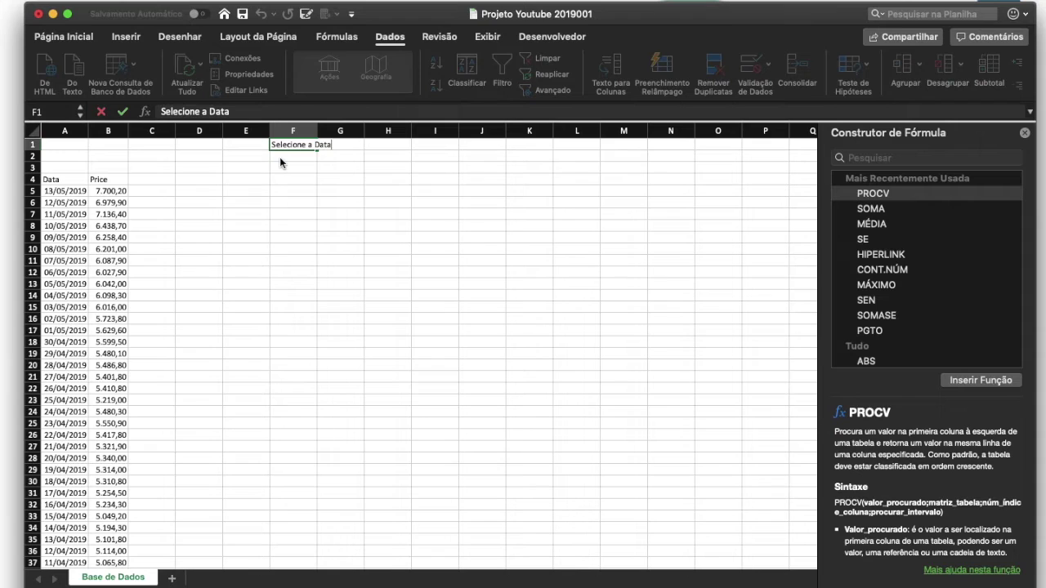
click(320, 131)
drag(317, 131, 332, 131)
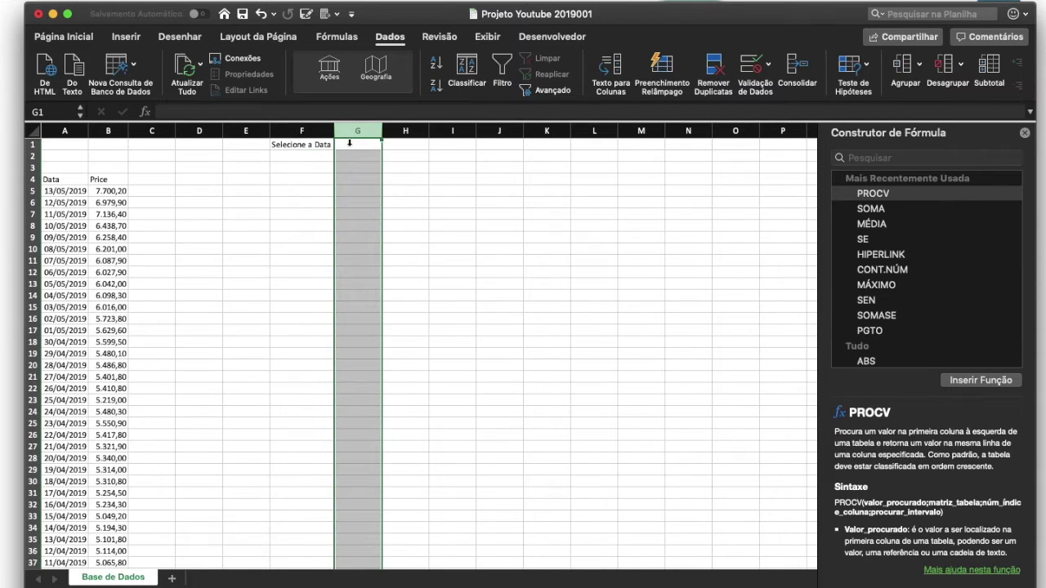
Add list data validation to G1 with source =$A$5:$A$2645, and check the dates it offers.
click(349, 143)
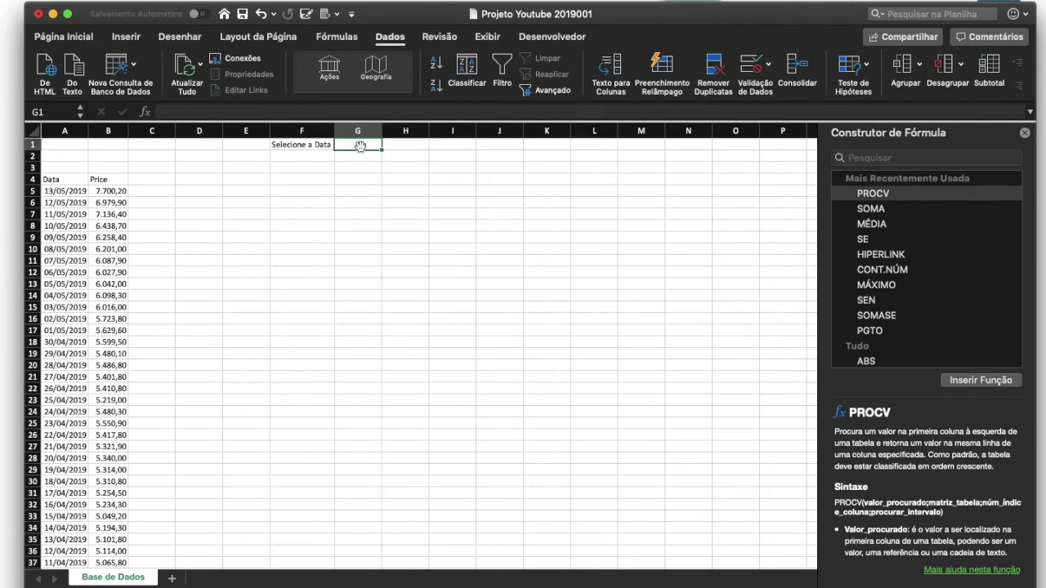
click(752, 67)
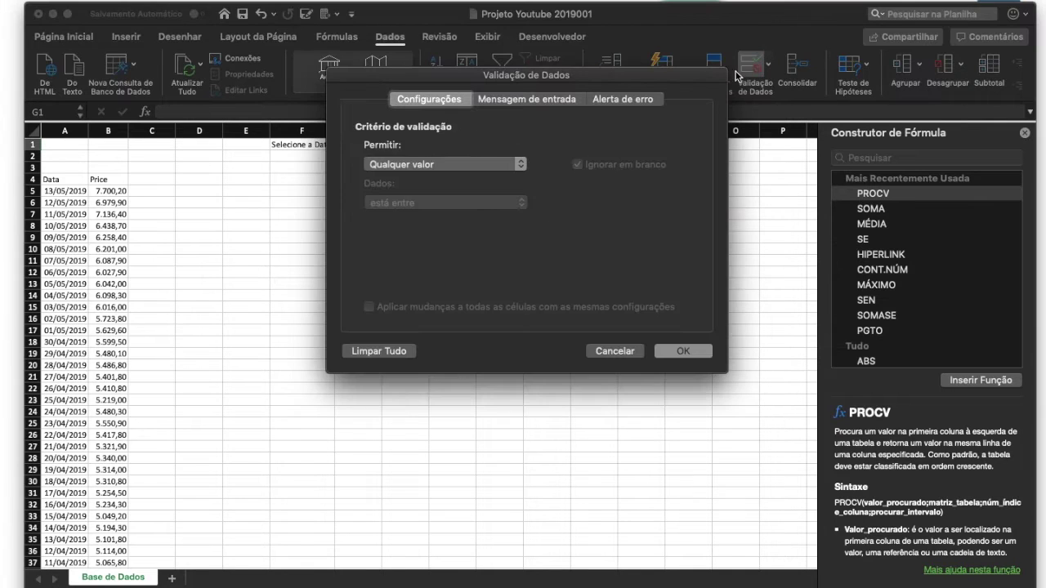
click(431, 166)
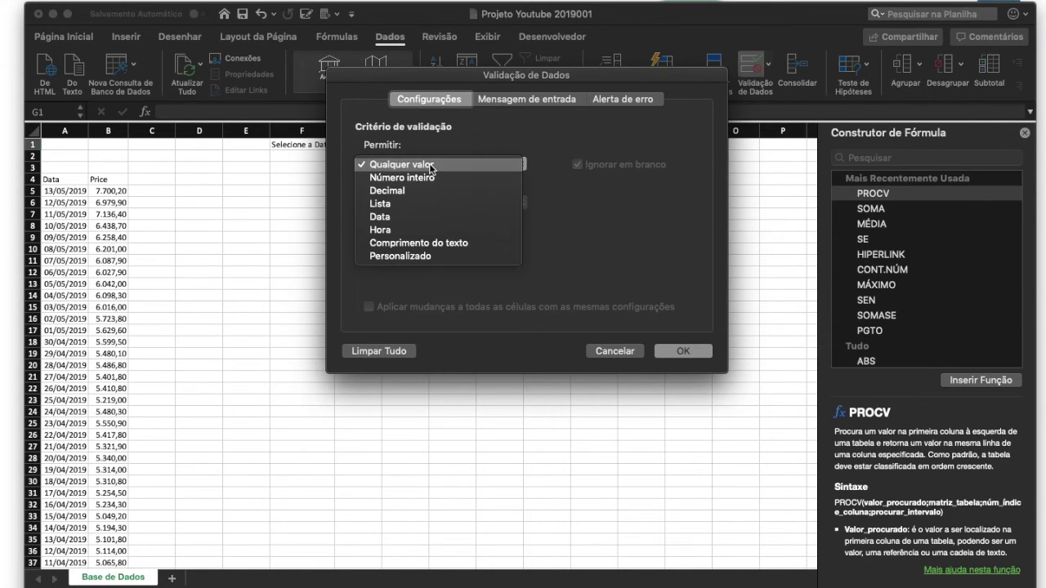
click(389, 206)
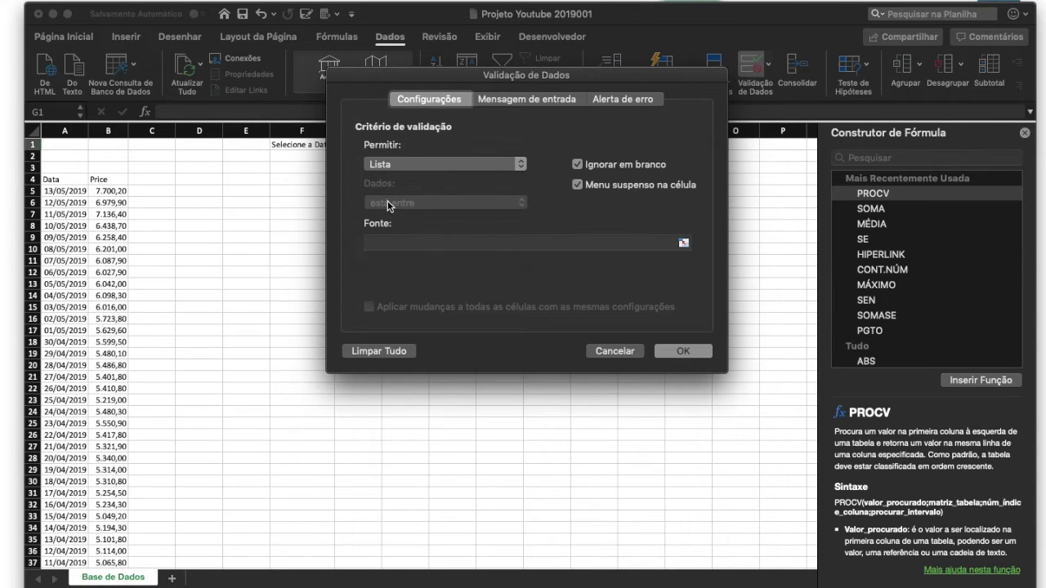
click(400, 241)
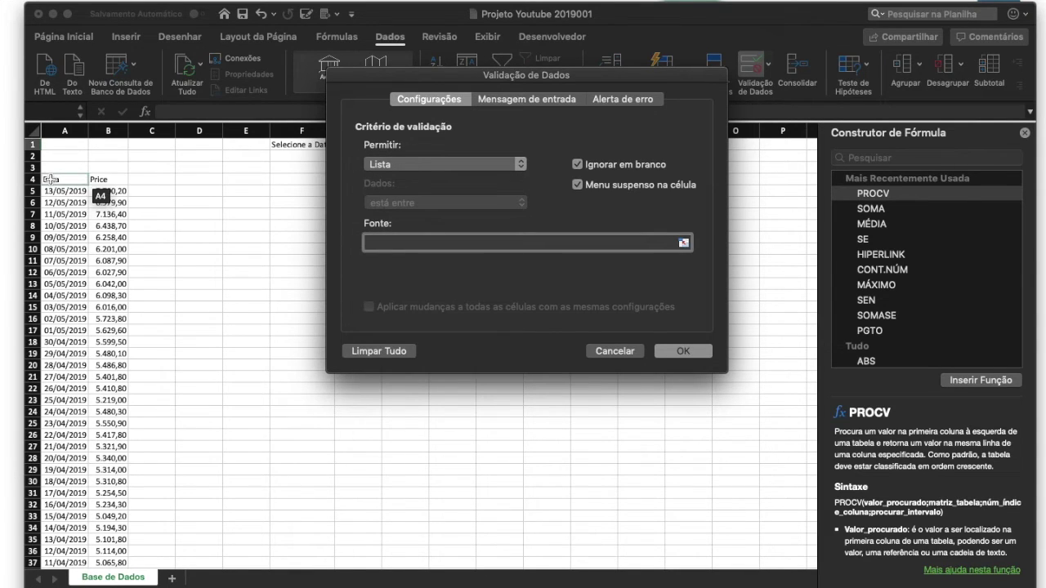
drag(51, 190, 86, 572)
drag(55, 511, 64, 551)
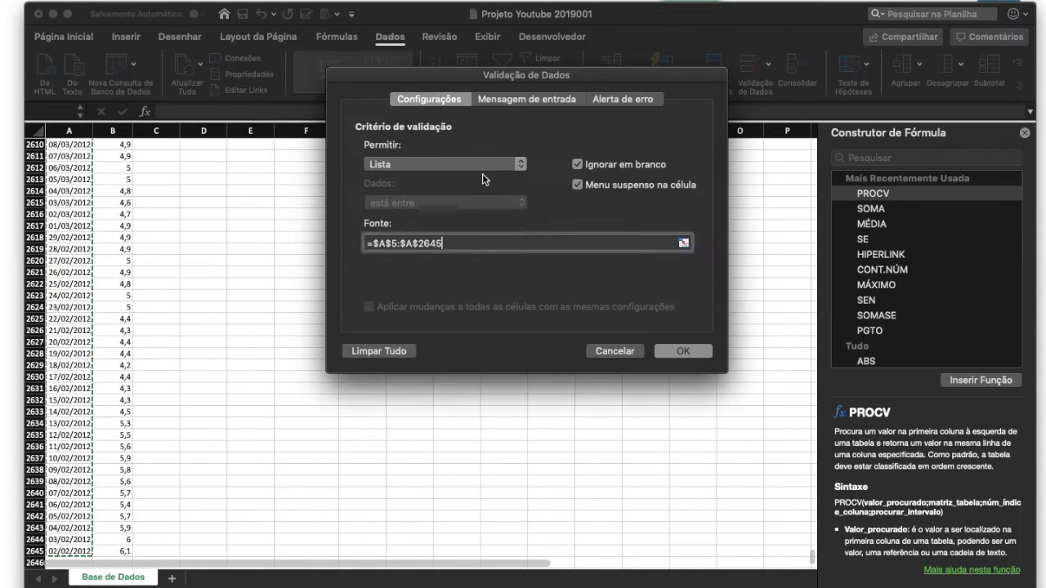
click(683, 351)
scroll(471, 198, up, 20)
scroll(472, 198, up, 20)
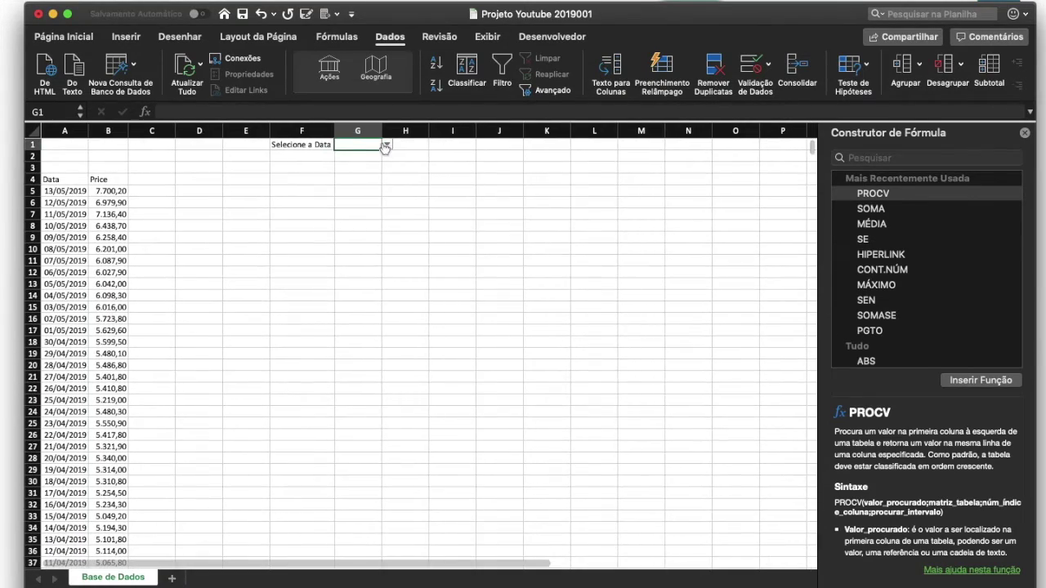
click(388, 145)
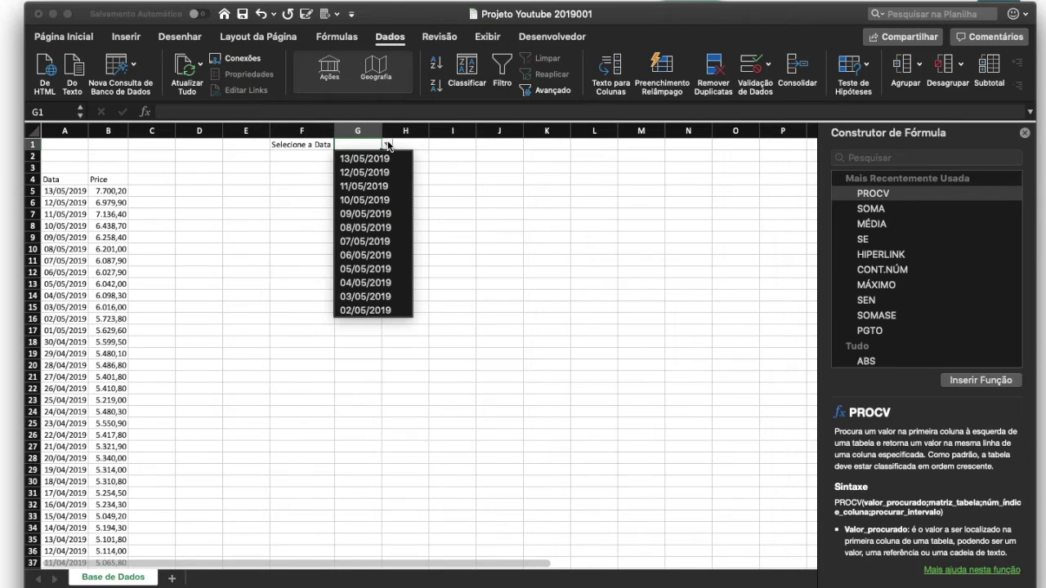
click(388, 144)
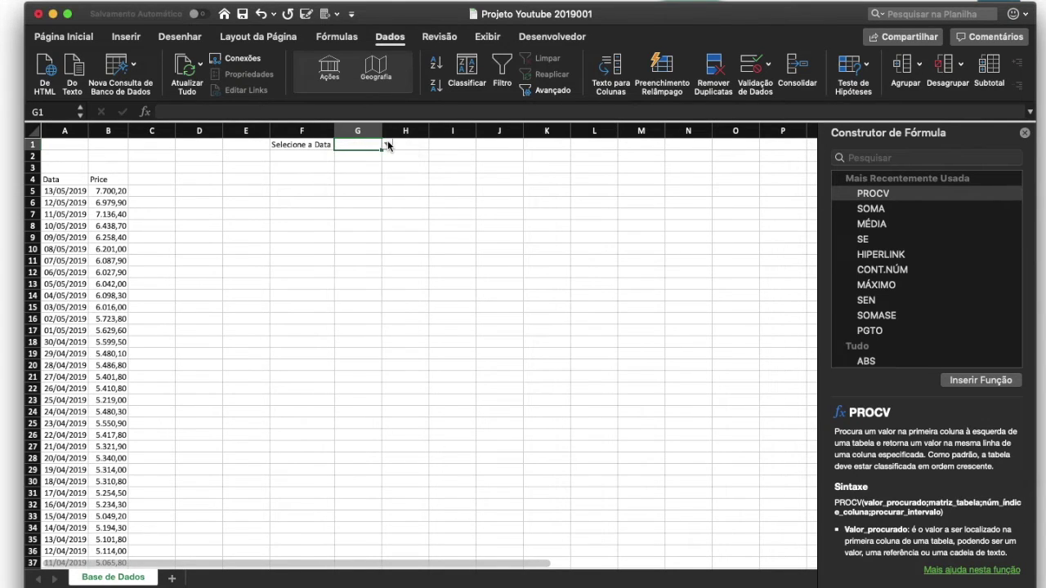
Enter 10 in I1 and label it "Selecao" in H1.
click(447, 144)
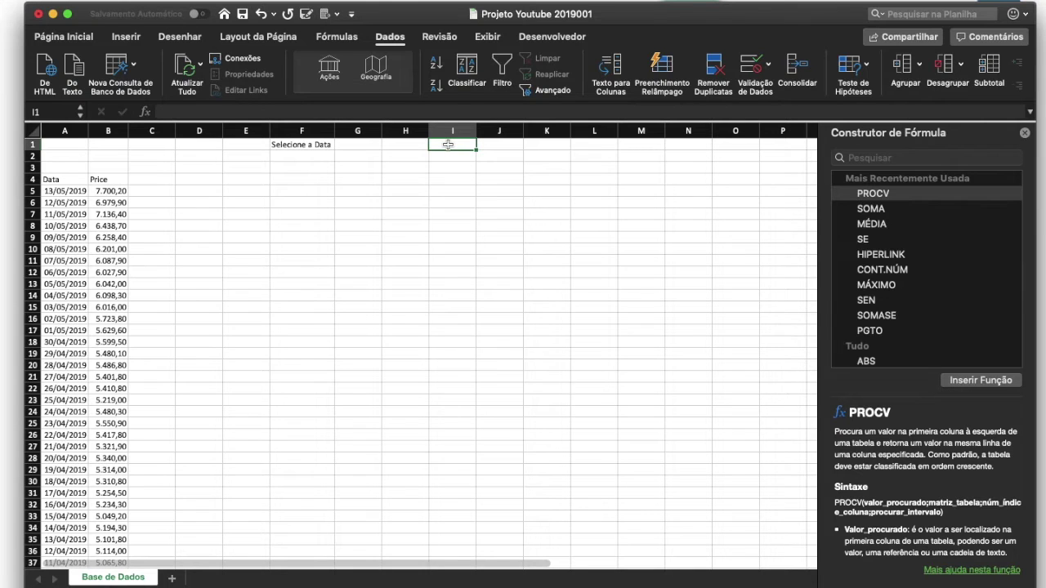
text(10)
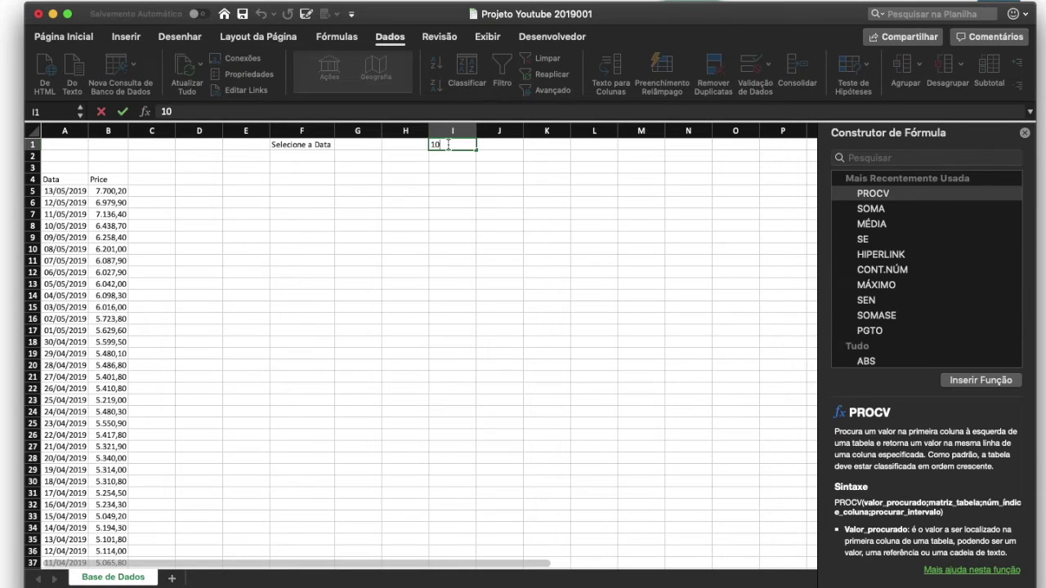
key(Return)
key(Left)
key(Up)
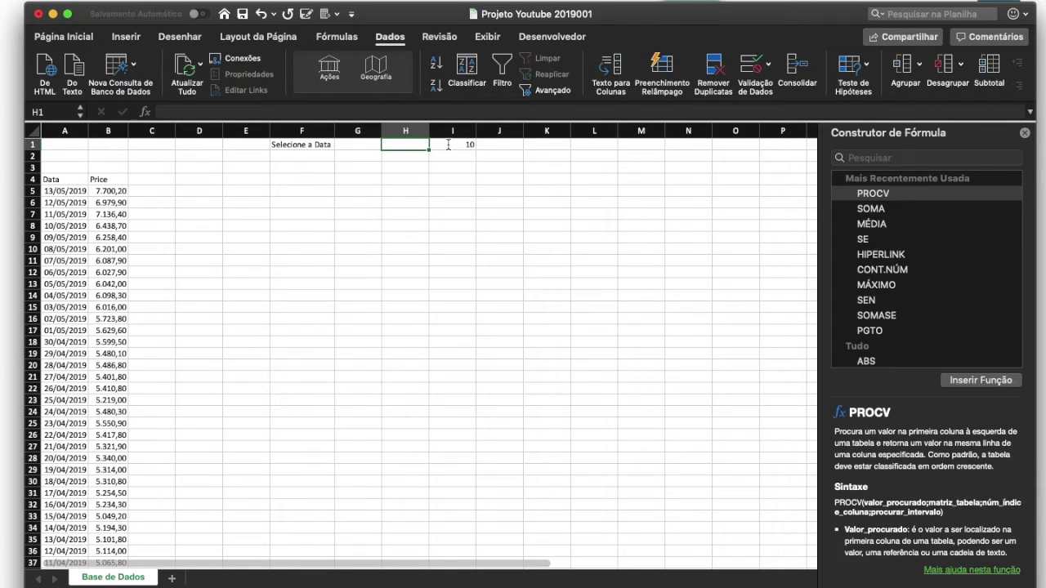
text(Selecao)
key(Tab)
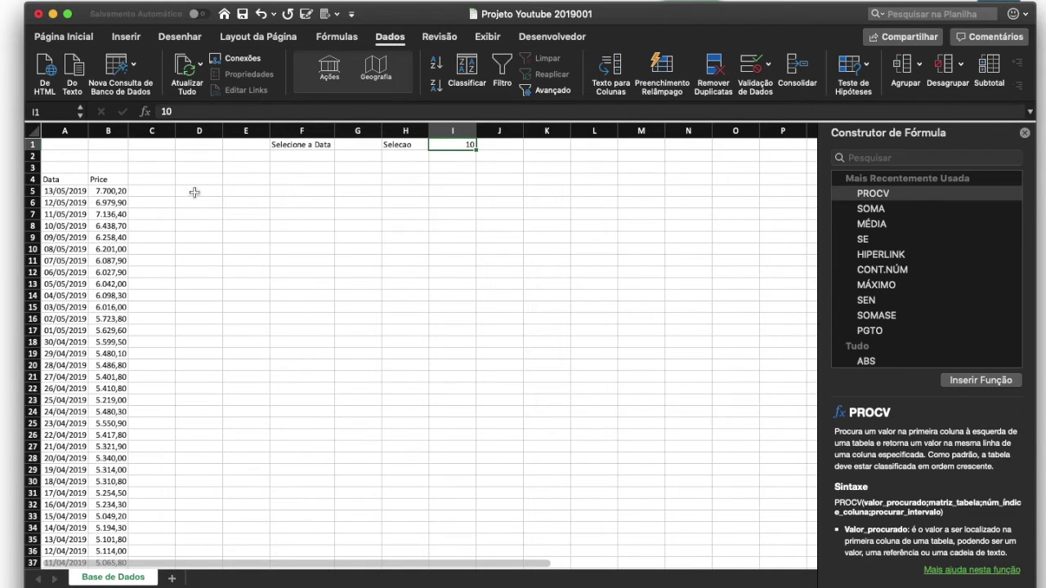
Choose 13/05/2019 from the date list in G1.
click(148, 180)
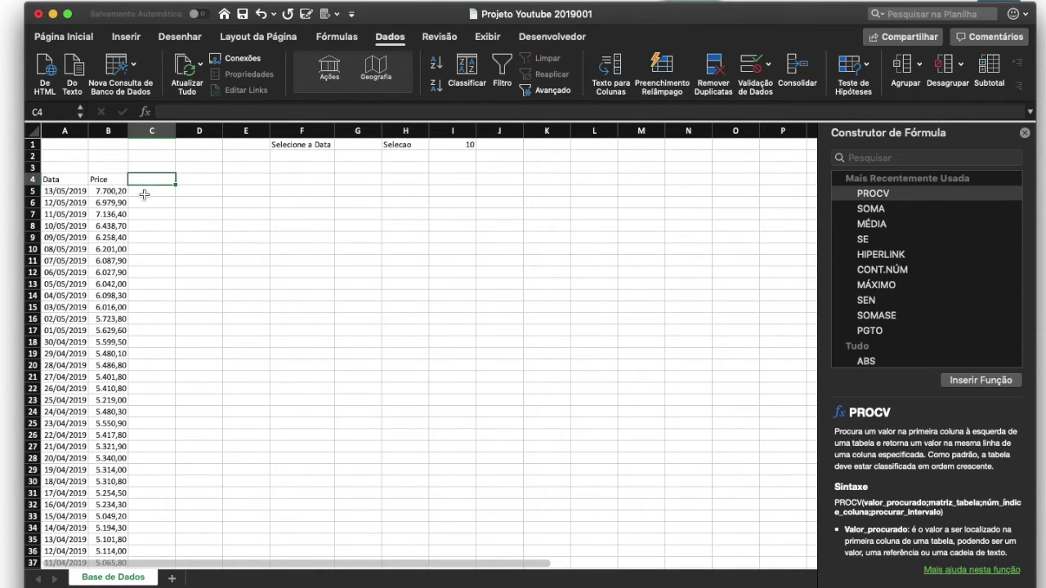
click(347, 143)
click(389, 146)
click(365, 157)
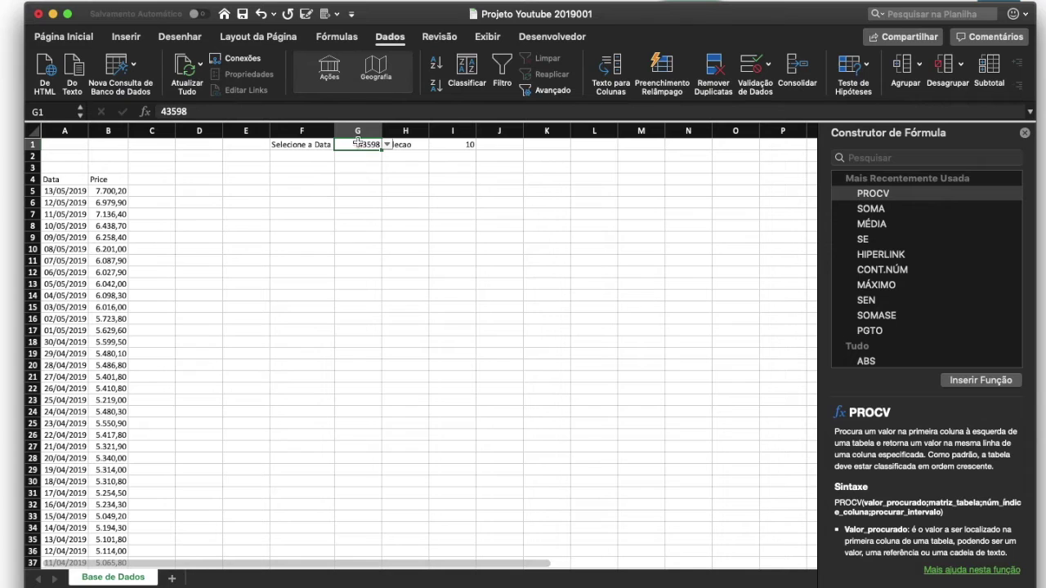
Format G1 as a date of type 14/03/12 and slightly narrow column G.
right_click(356, 149)
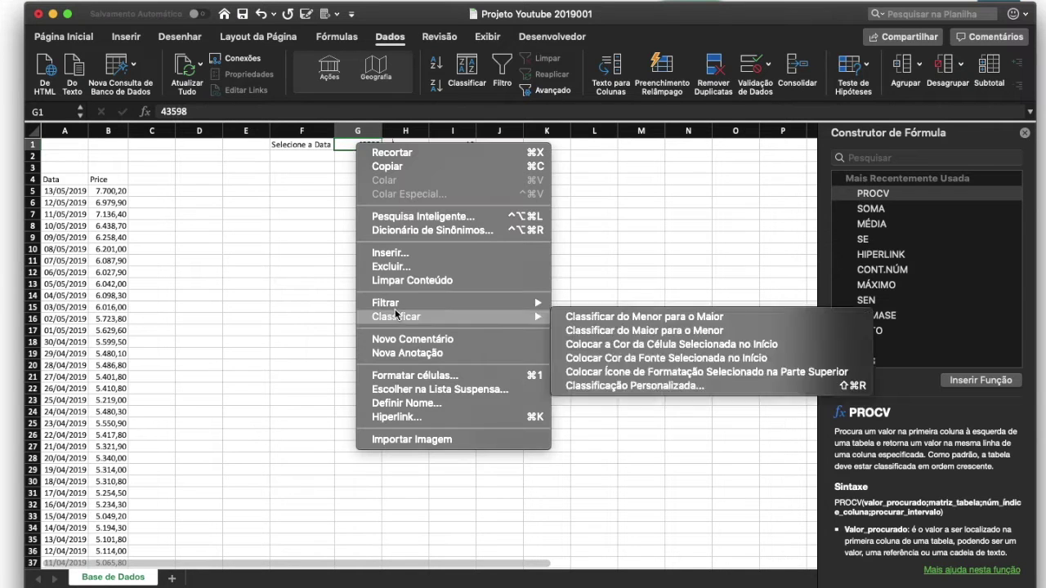
click(406, 377)
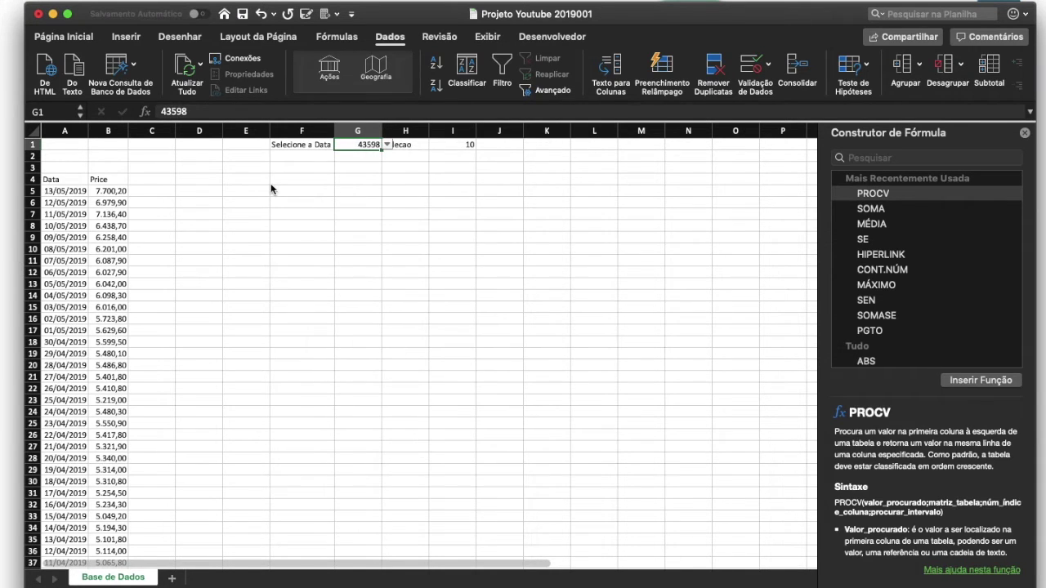
click(232, 292)
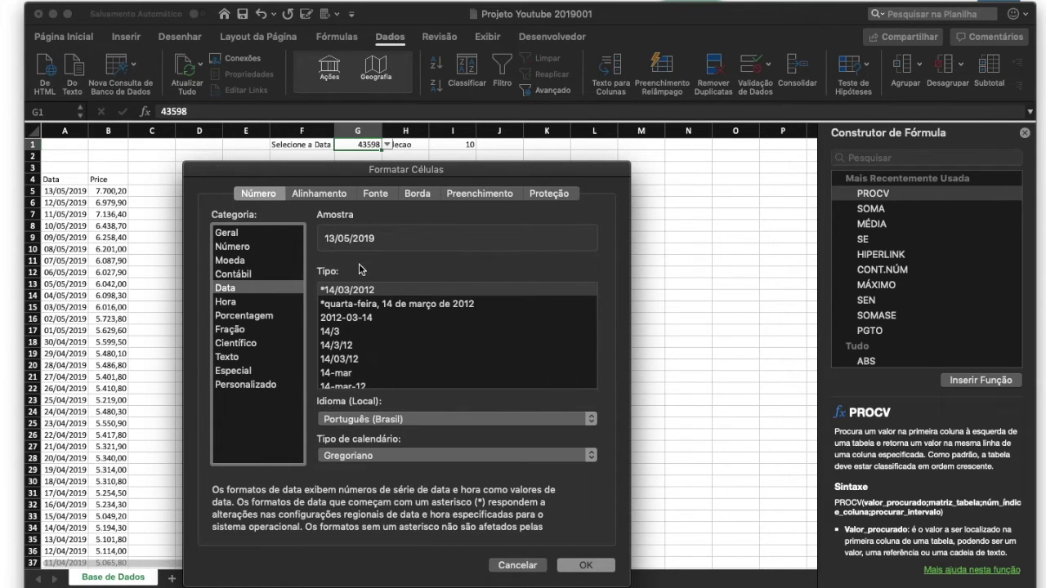
click(339, 358)
click(583, 565)
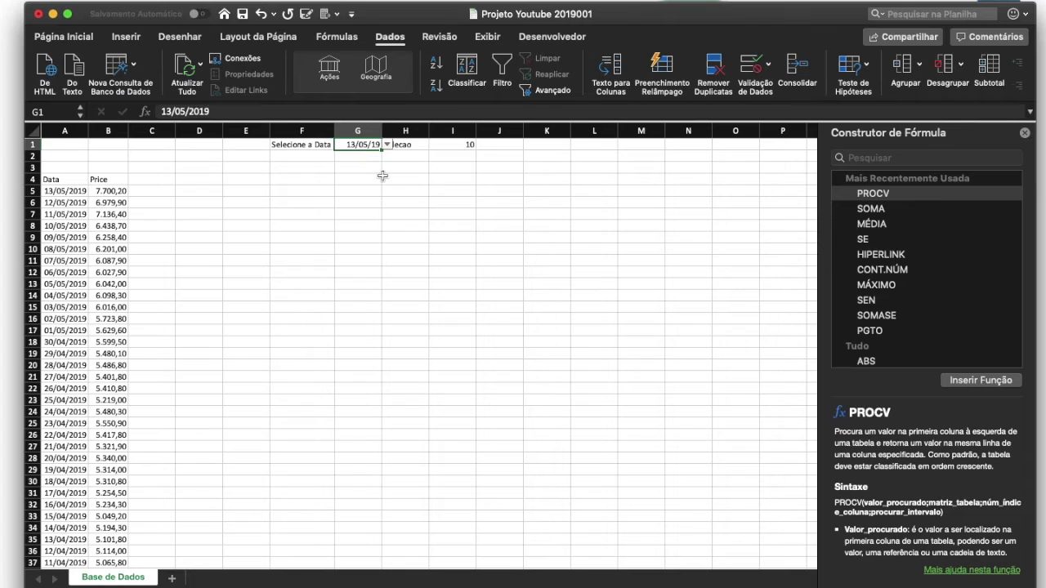
drag(381, 133, 374, 133)
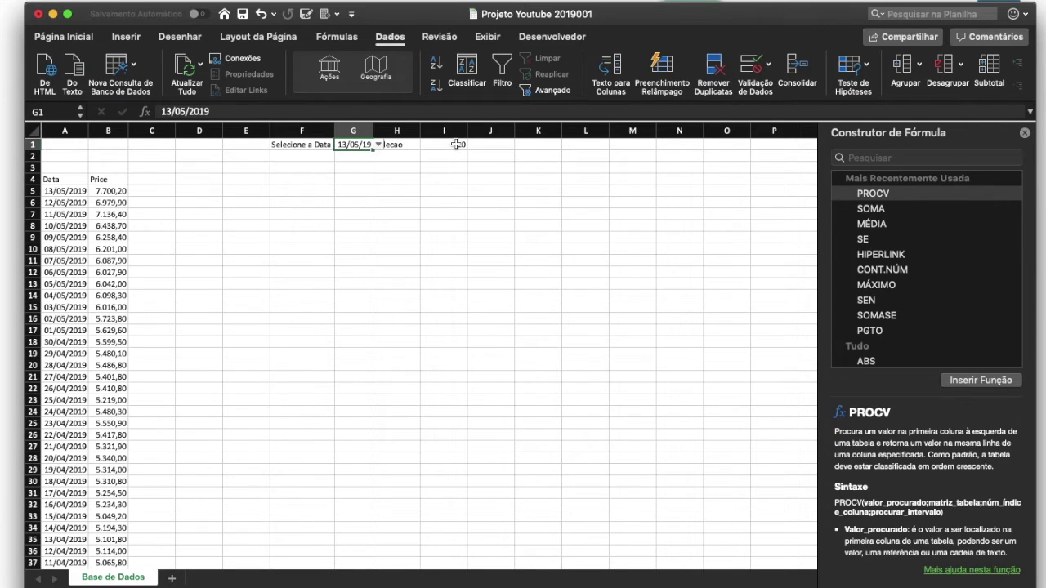
Add the header "Selecao" in C4, beside the Price header.
click(148, 180)
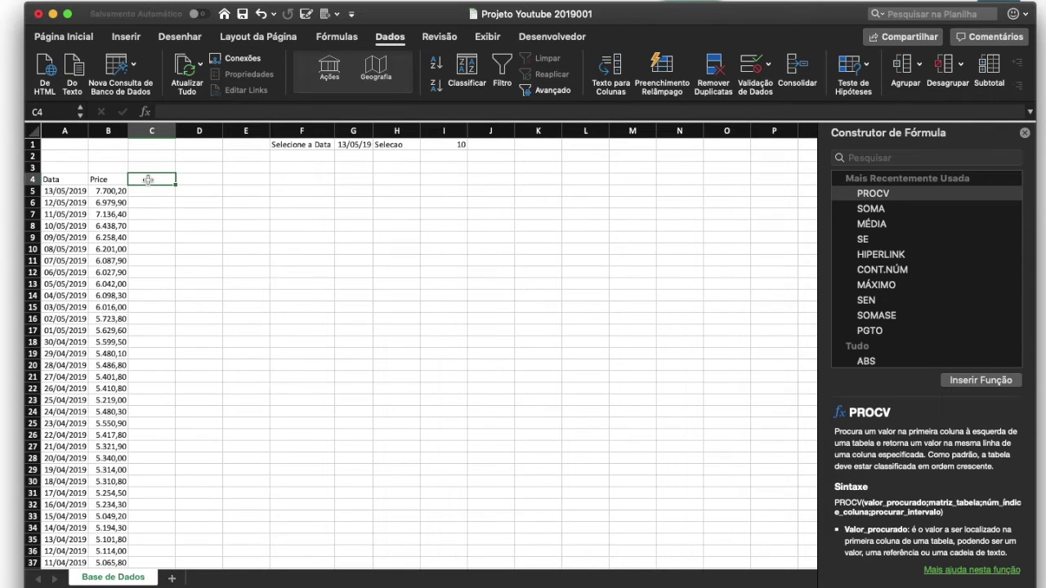
text(Selecao)
key(Return)
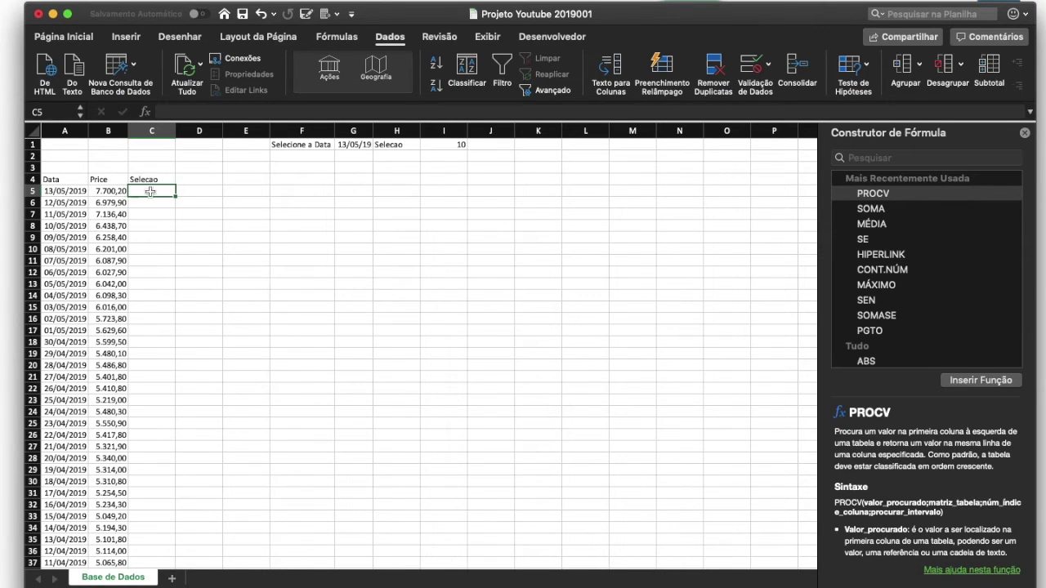
Step through the first ten Price values, from B5 down to B14.
click(111, 189)
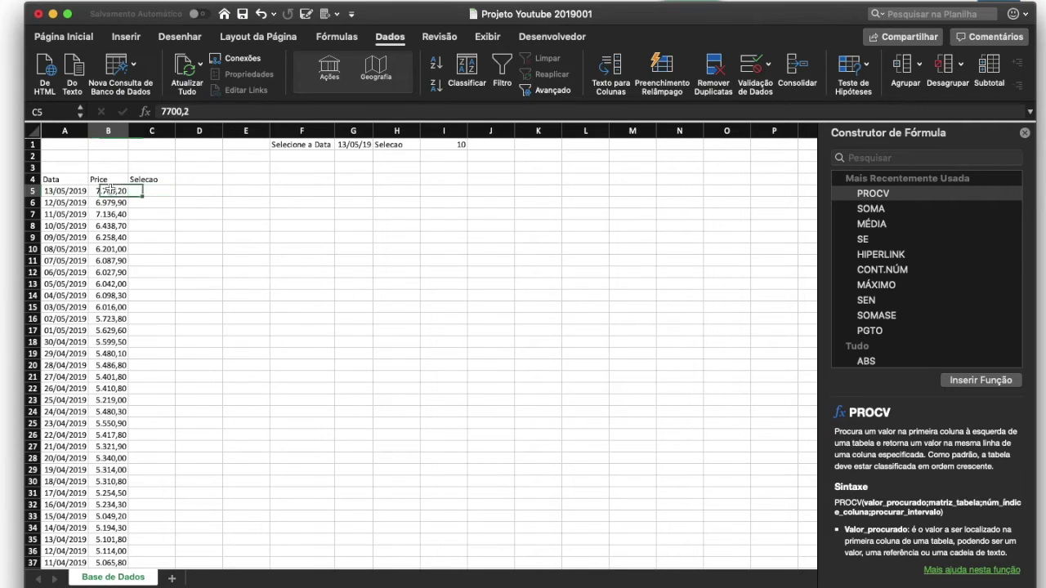
key(Down)
key(Down)
key(Down)
key(Down)
key(Down)
key(Down)
key(Down)
key(Down)
key(Down)
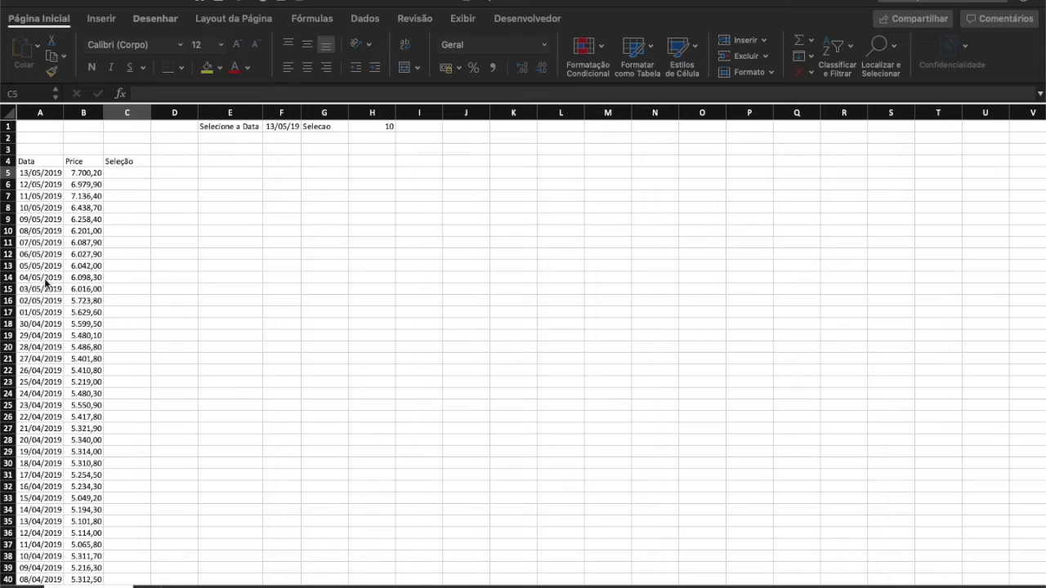
Start a SE formula in C5 with a nested E test whose first condition is $F$1-A5>=0.
click(117, 173)
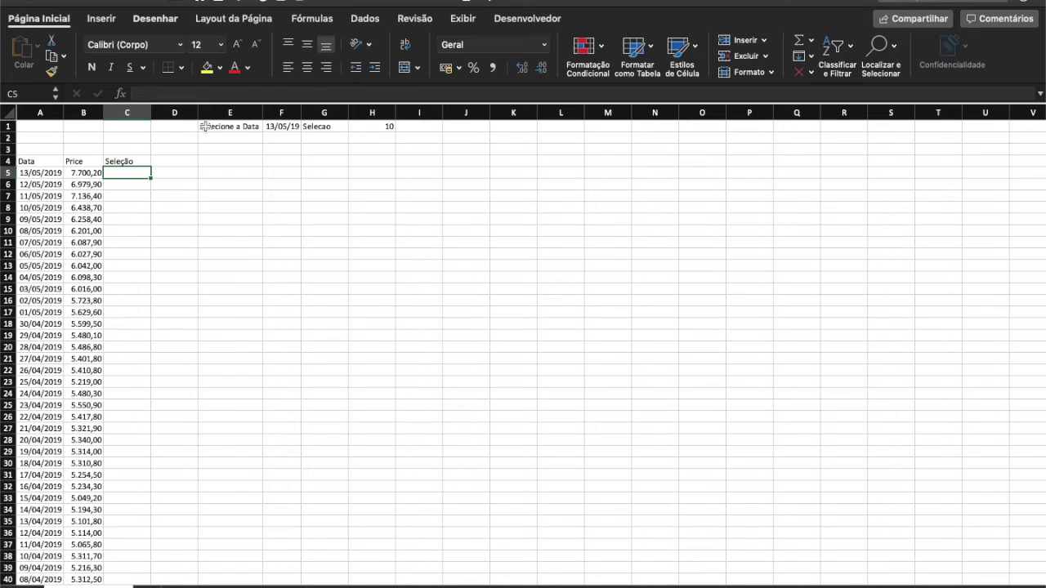
text(=se()
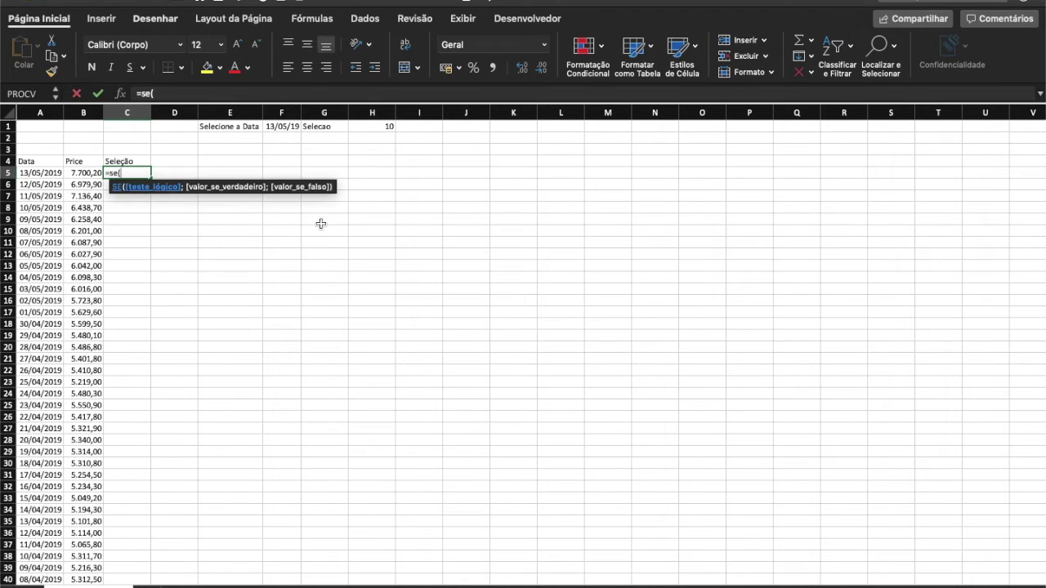
text(e)
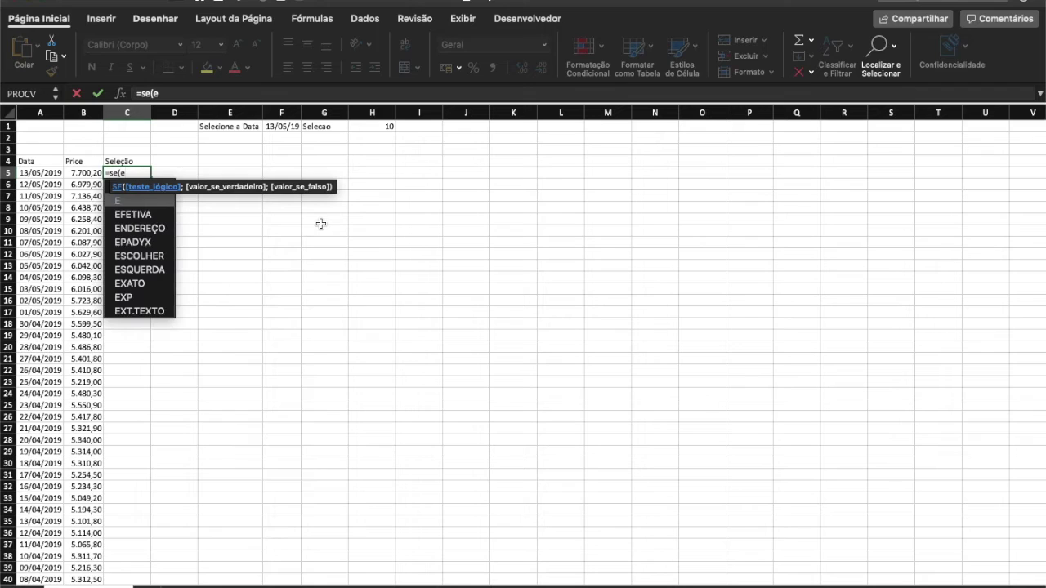
text(()
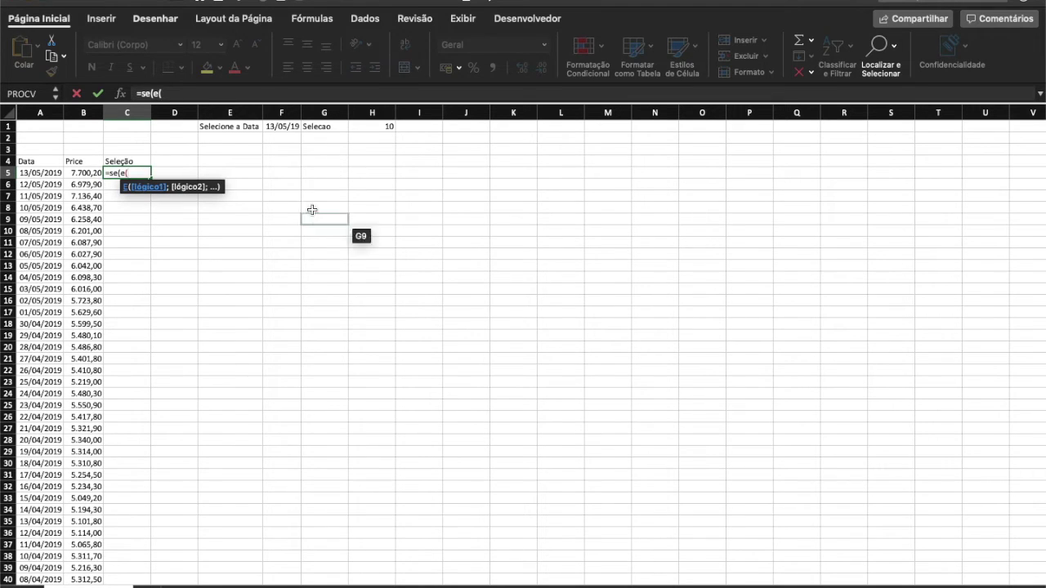
click(281, 127)
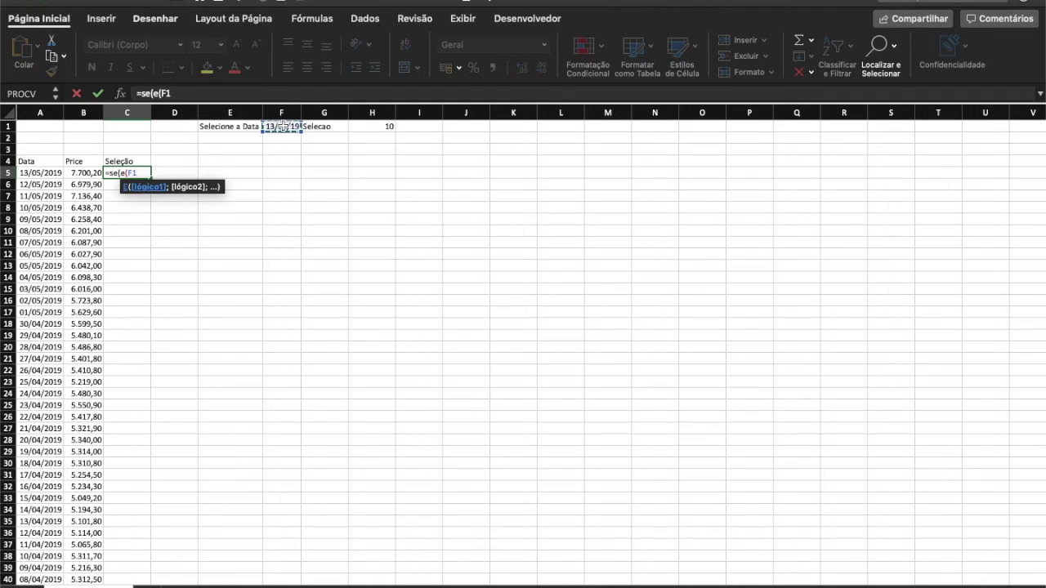
key(F4)
text(-)
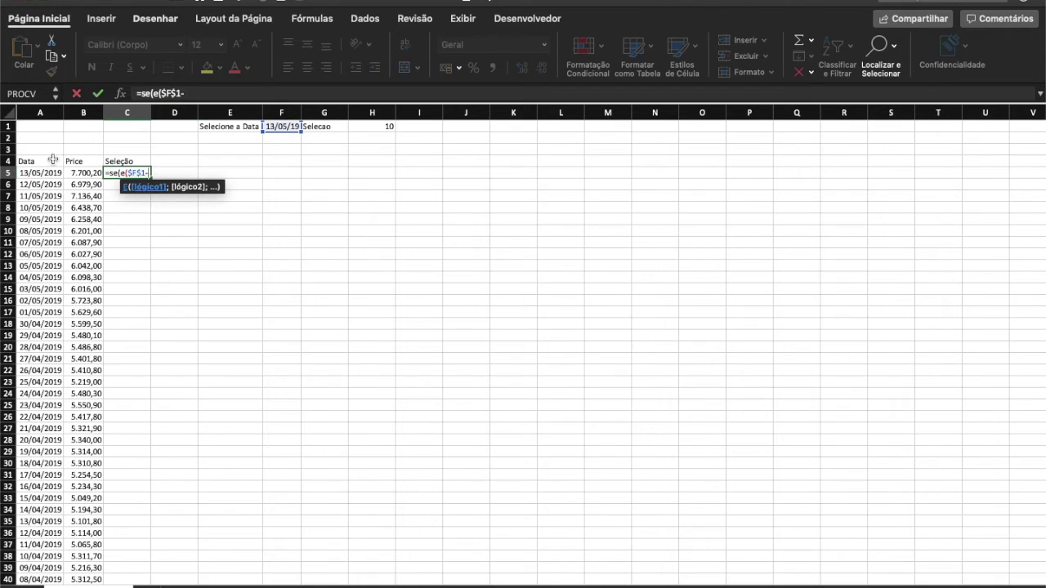
click(45, 171)
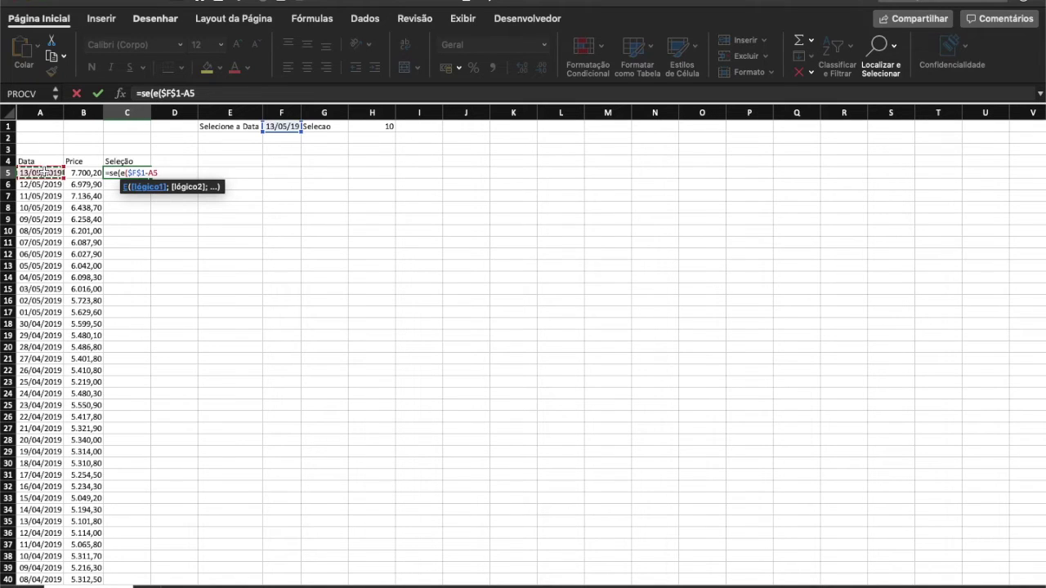
text(>=))
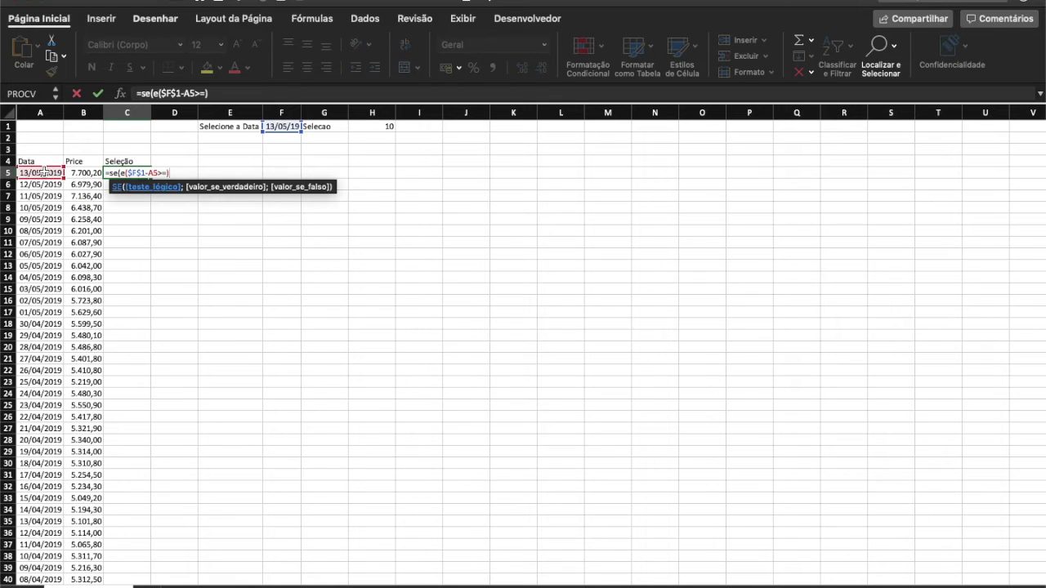
key(BackSpace)
text(0;)
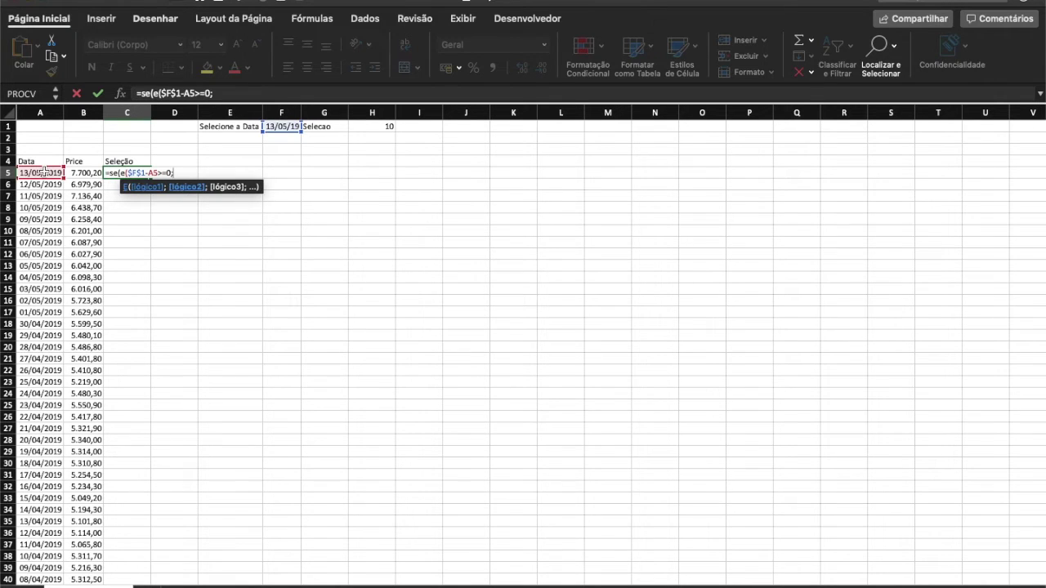
Complete the C5 formula with the second condition $F$1-A5<$H$1 and the results "Sim" and "Não", and fill it down column C.
click(281, 127)
key(F4)
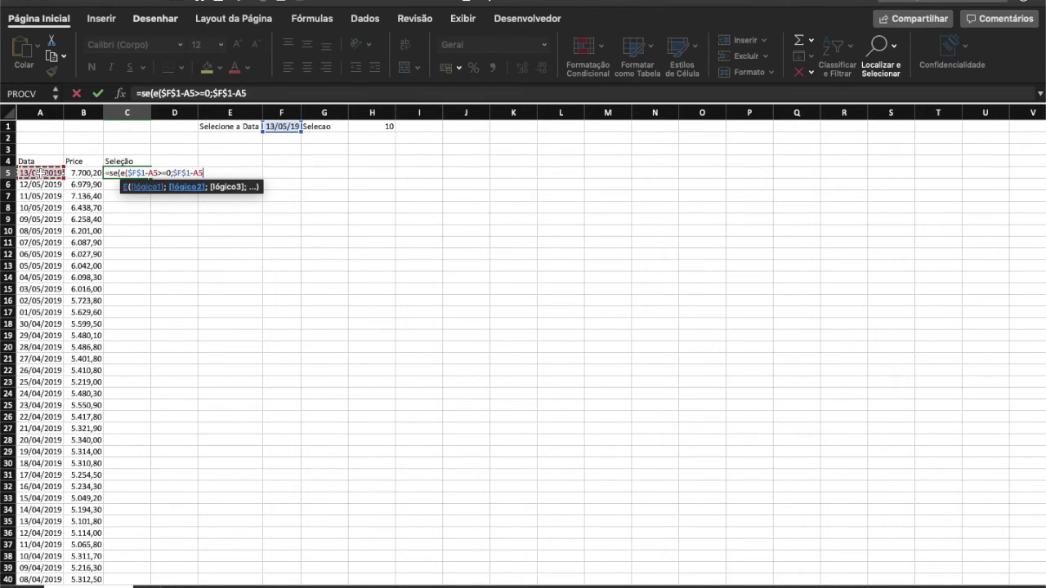
text(<)
click(373, 126)
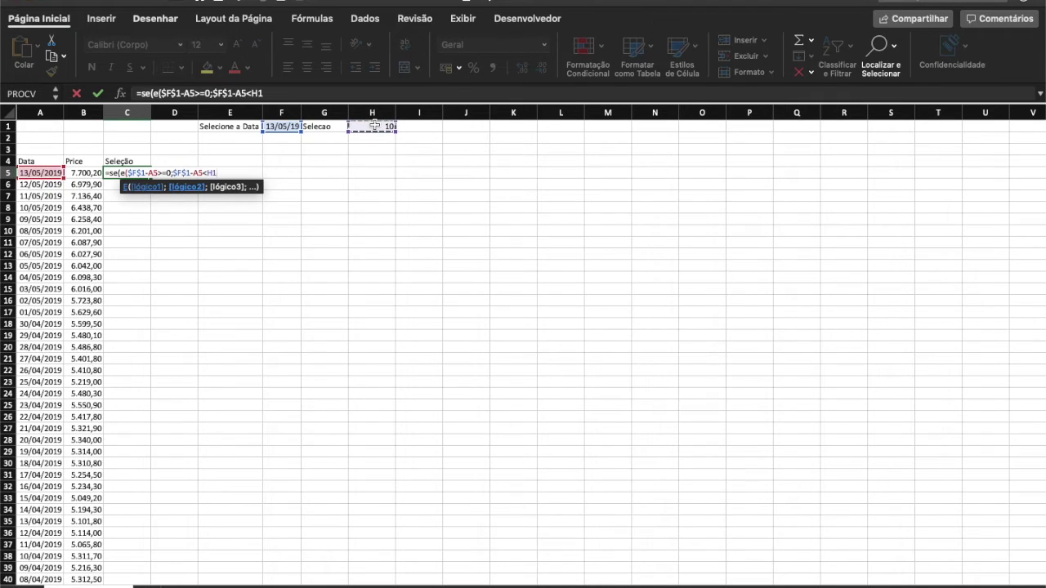
key(F4)
text())
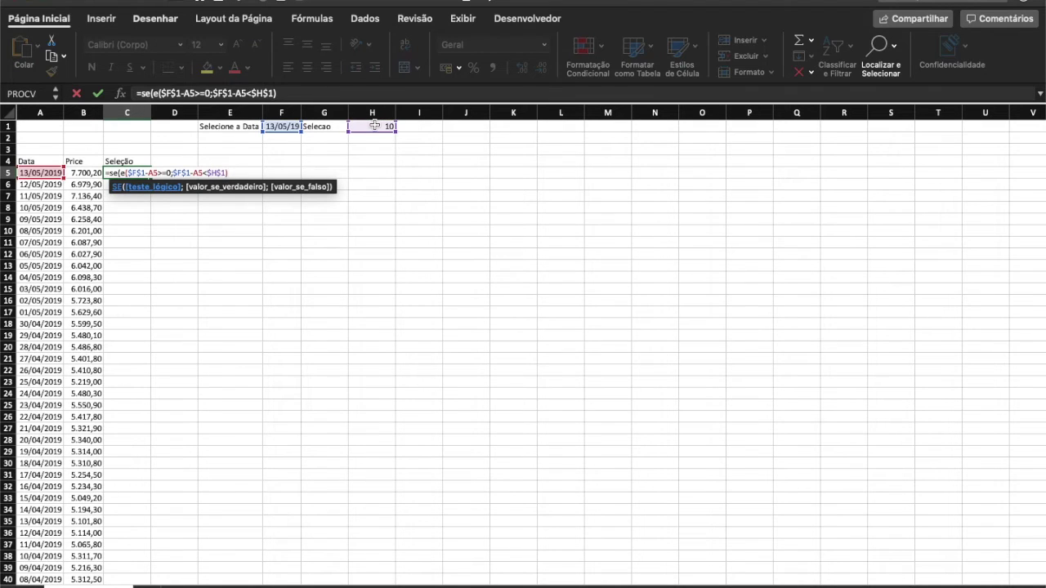
text(;)
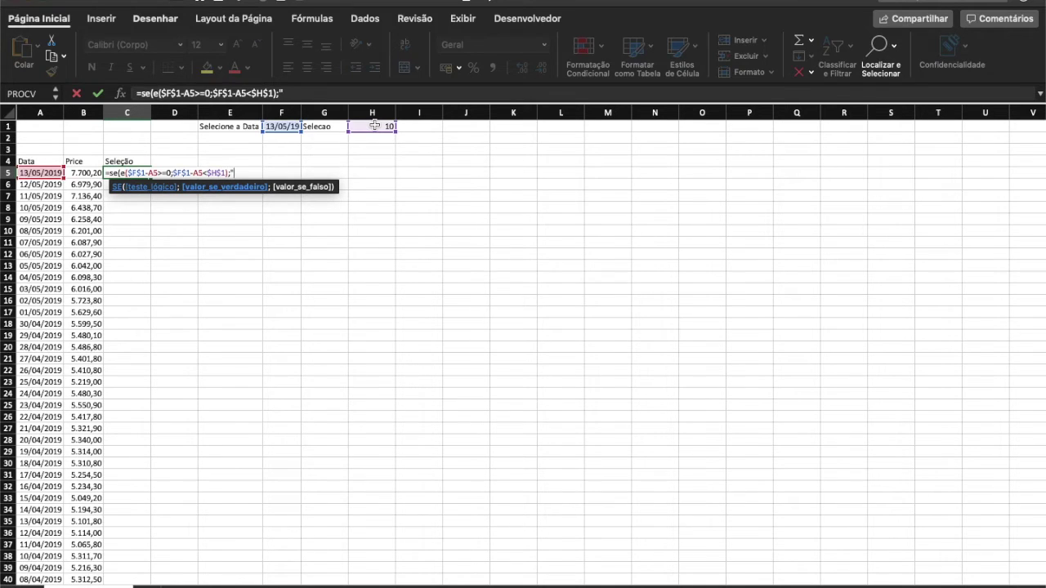
text("Sim";"Nã)
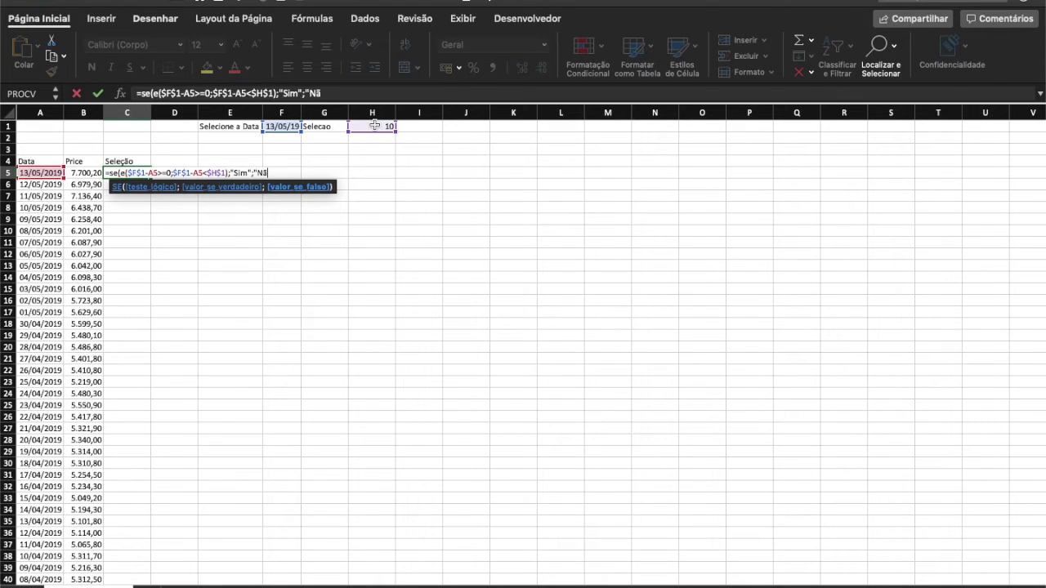
text(o")
key(Return)
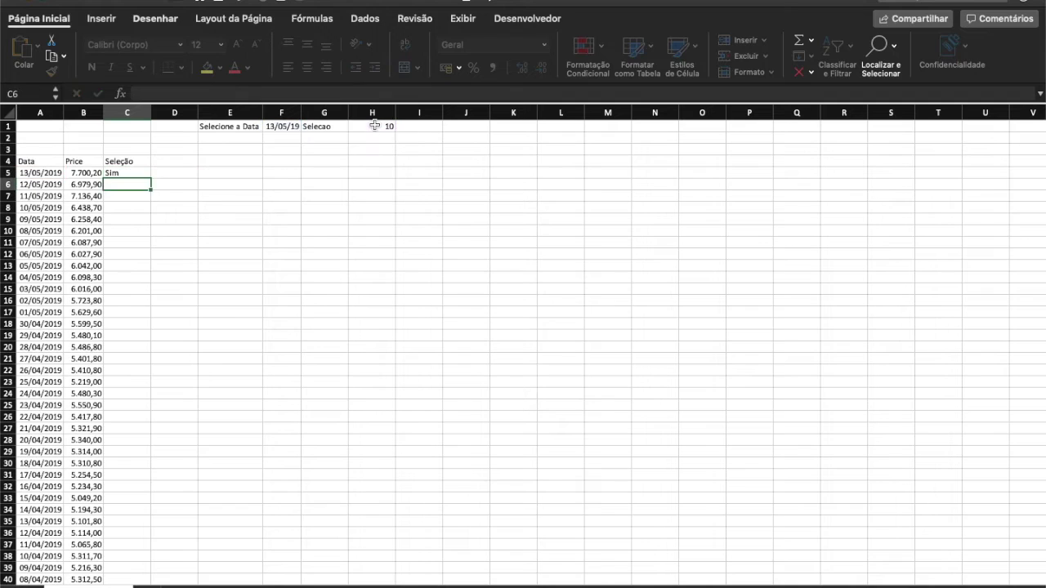
click(127, 174)
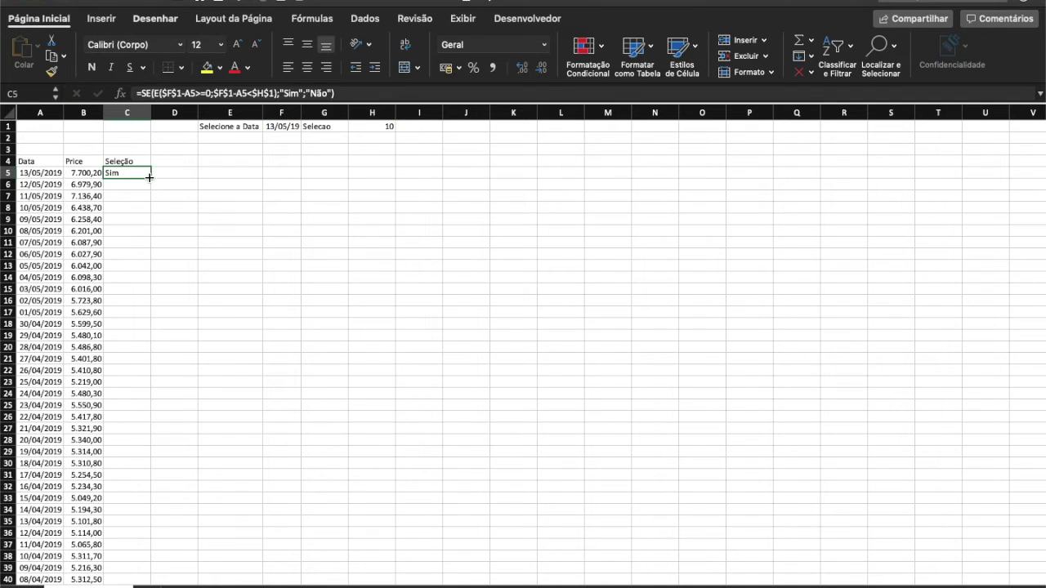
double_click(152, 178)
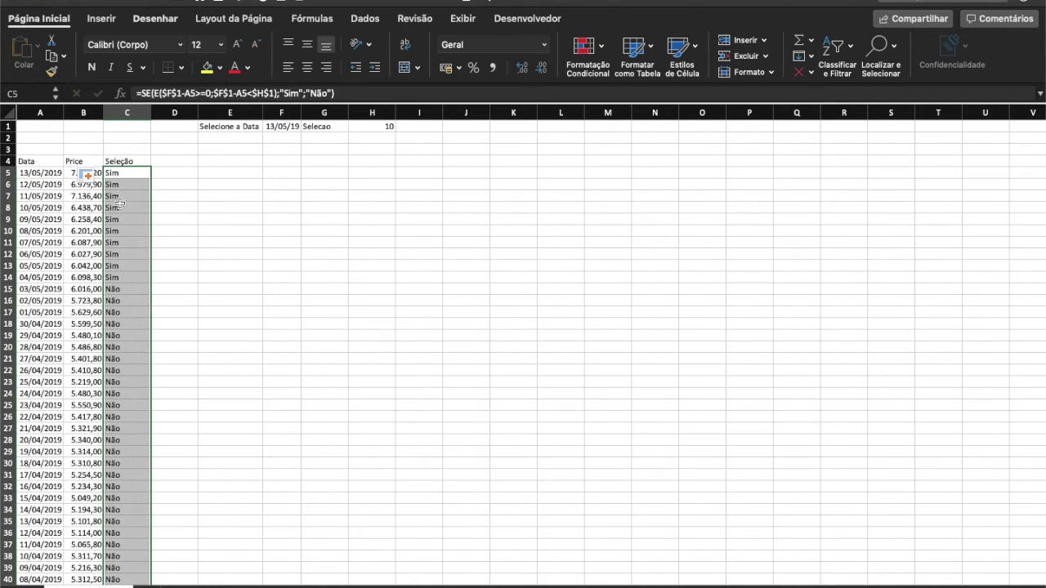
Step through the Seleção flags from C5 down to C14 to check the ten selected days.
click(120, 172)
key(Down)
key(Down)
key(Down)
key(Down)
key(Down)
key(Down)
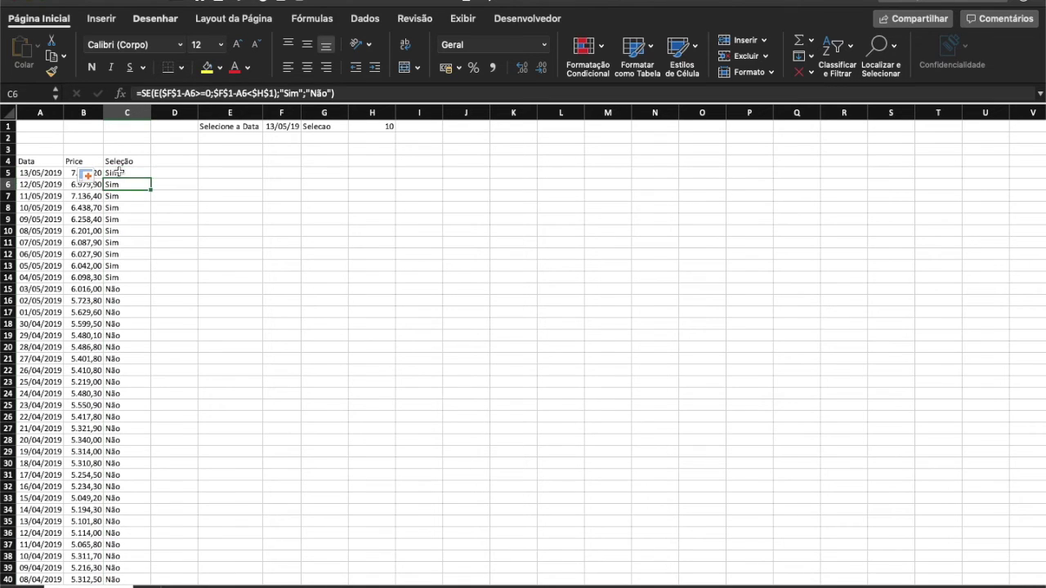
key(Down)
key(Down)
key(Down)
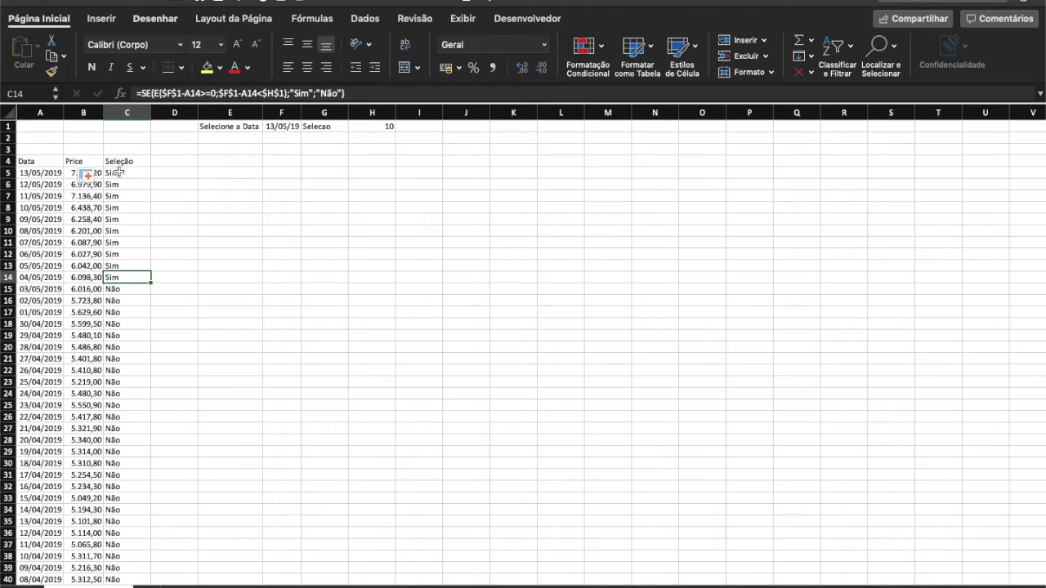
Set the reference date in F1 to 12/05/2019 from its date list.
click(282, 127)
click(307, 128)
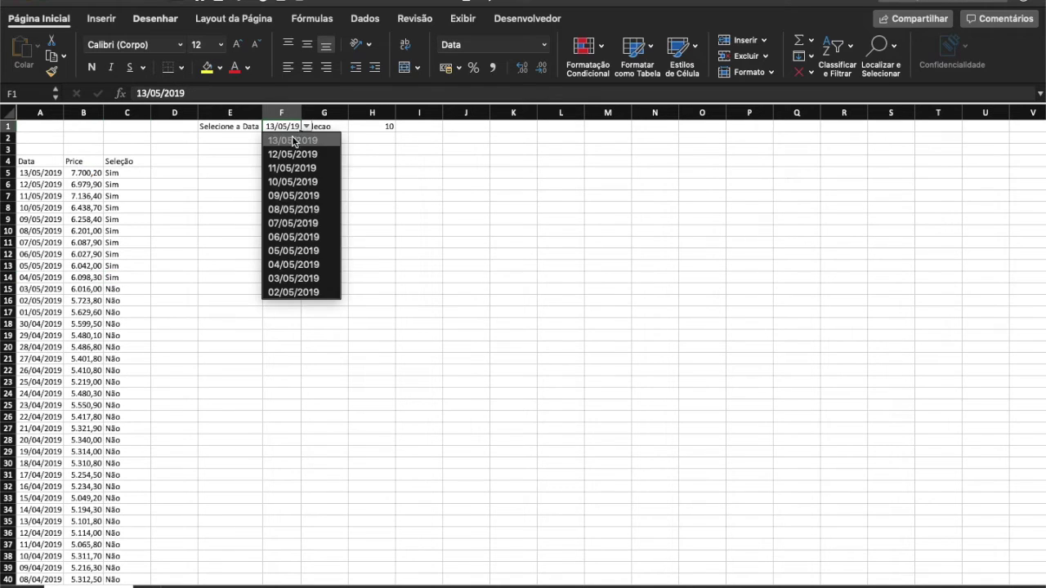
click(291, 159)
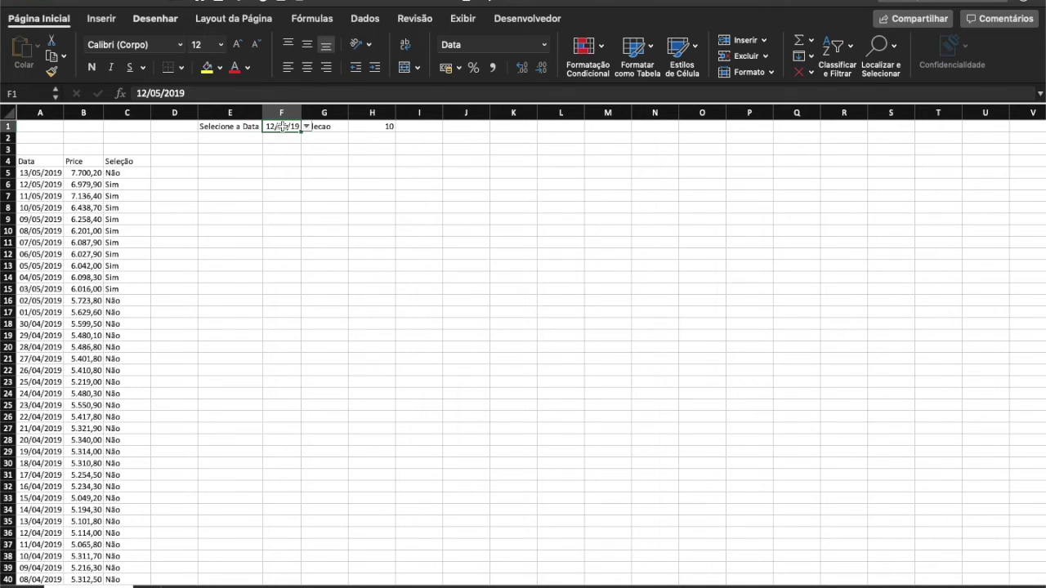
Step through the Seleção flags from C6 down to C15 to check the selection for the new date.
click(117, 185)
key(Down)
key(Down)
key(Down)
key(Down)
key(Down)
key(Down)
key(Down)
key(Down)
key(Down)
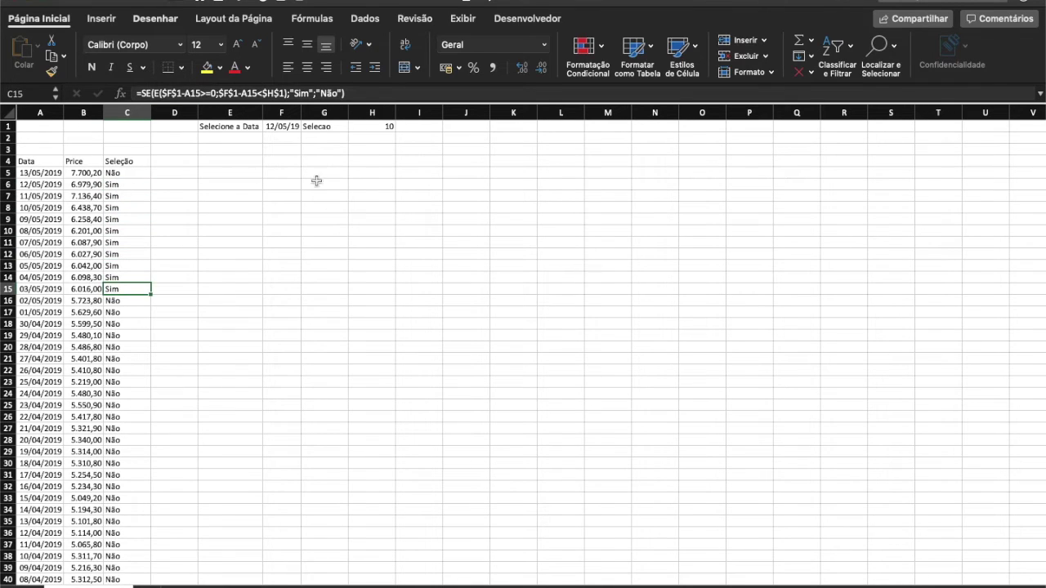
Create a pivot table from 'Base de Dados'!$A$4:$C$2645, placed in the existing sheet at E4.
click(247, 161)
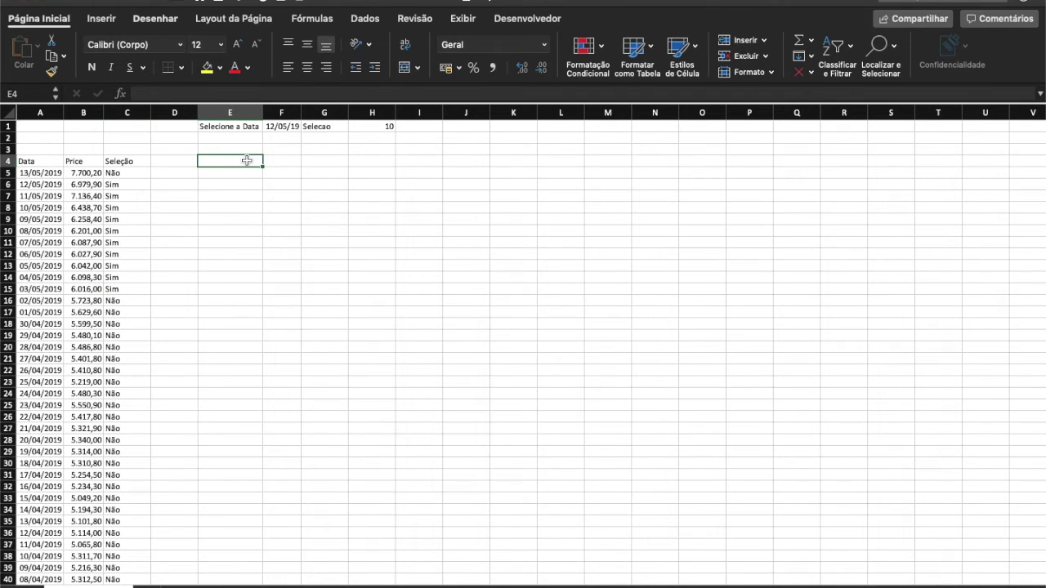
click(102, 18)
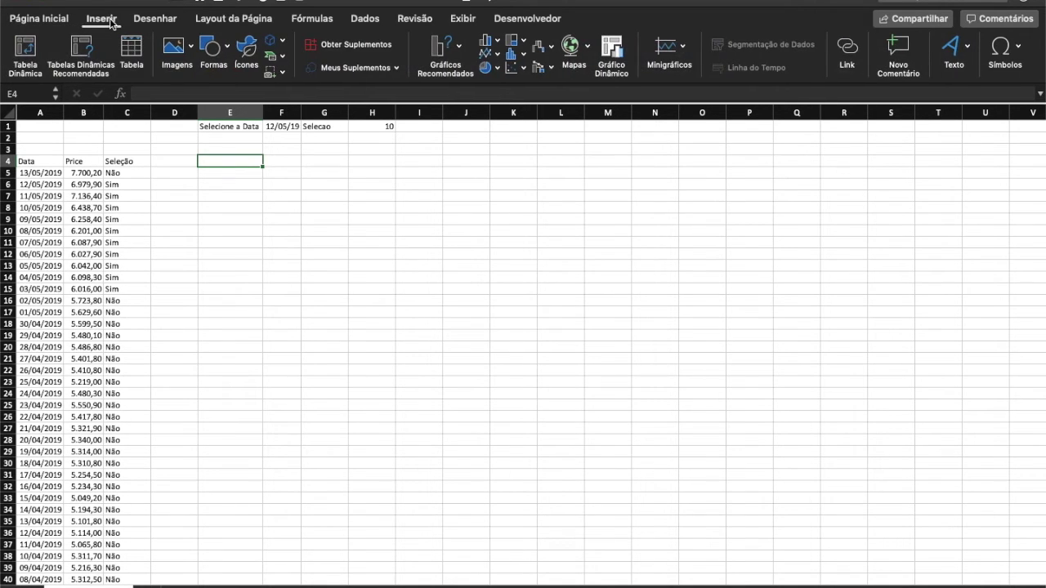
click(26, 56)
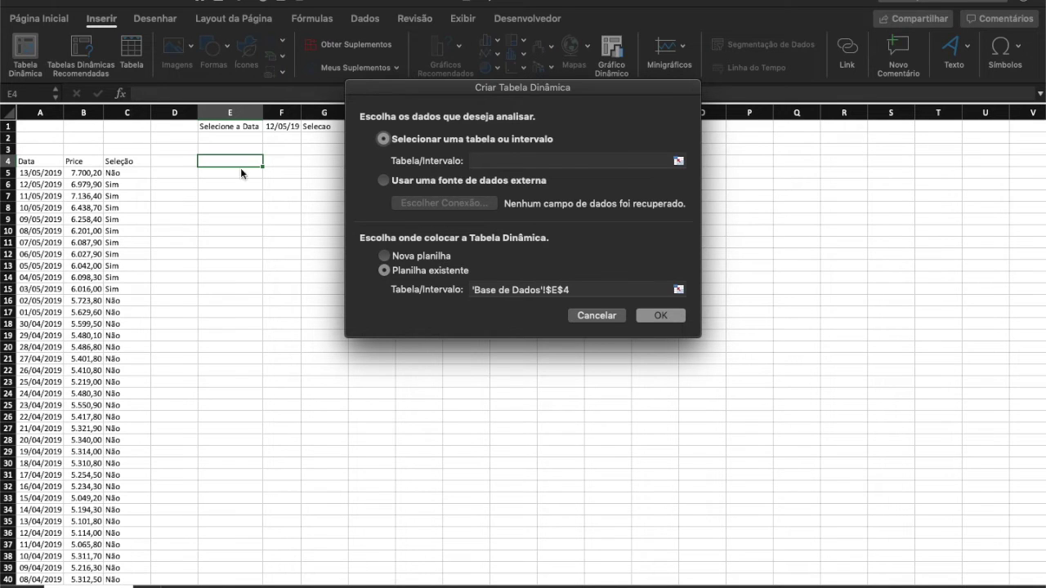
click(483, 158)
click(30, 163)
drag(30, 163, 117, 543)
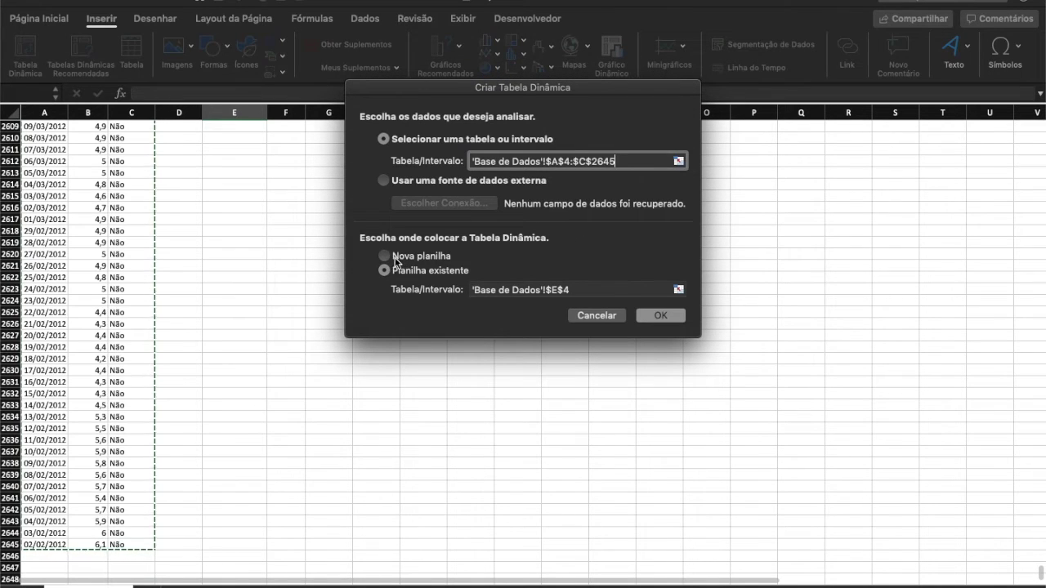
scroll(278, 192, up, 15)
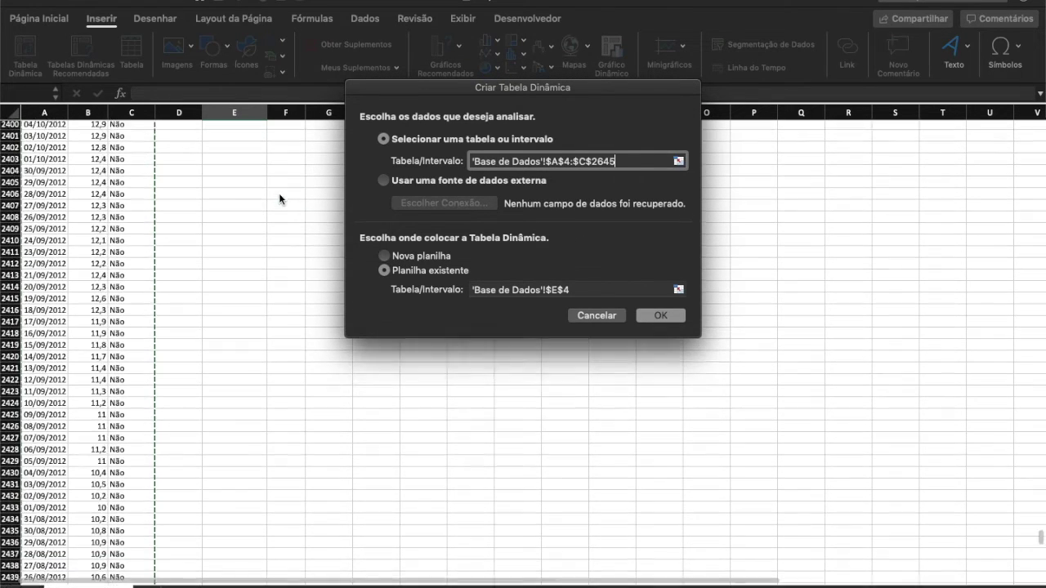
scroll(278, 193, up, 20)
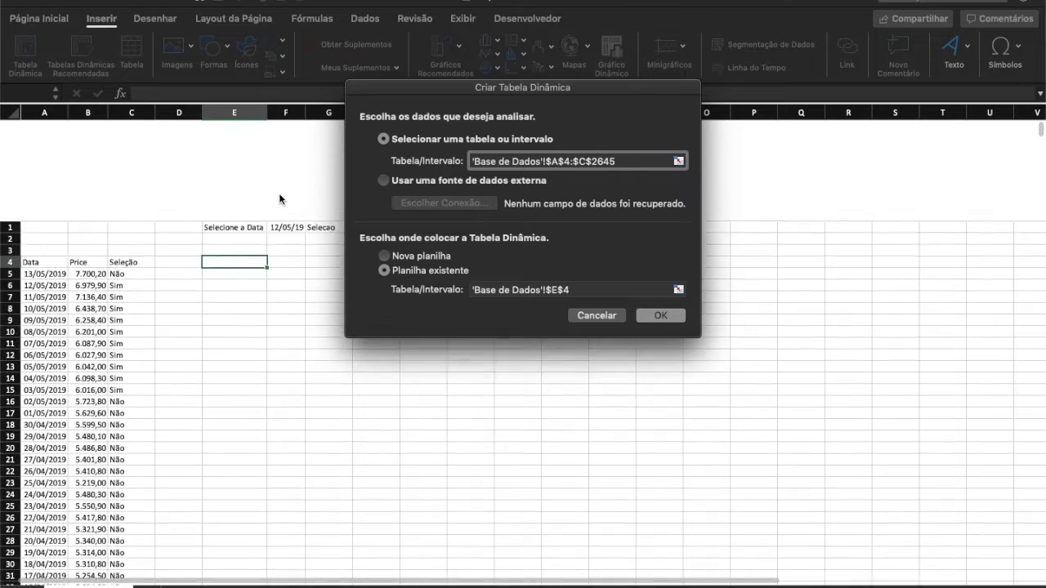
click(234, 160)
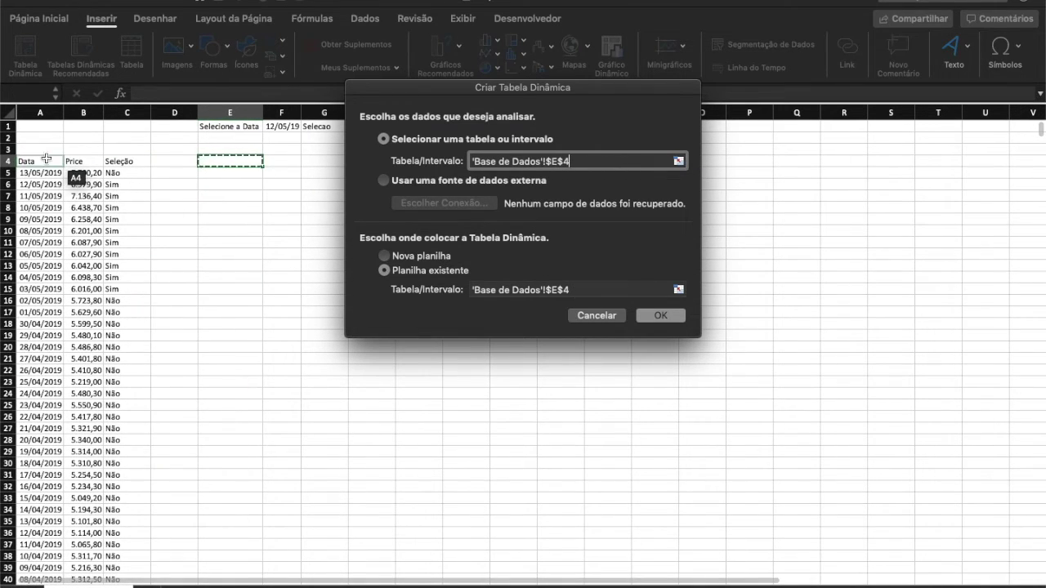
drag(38, 161, 130, 543)
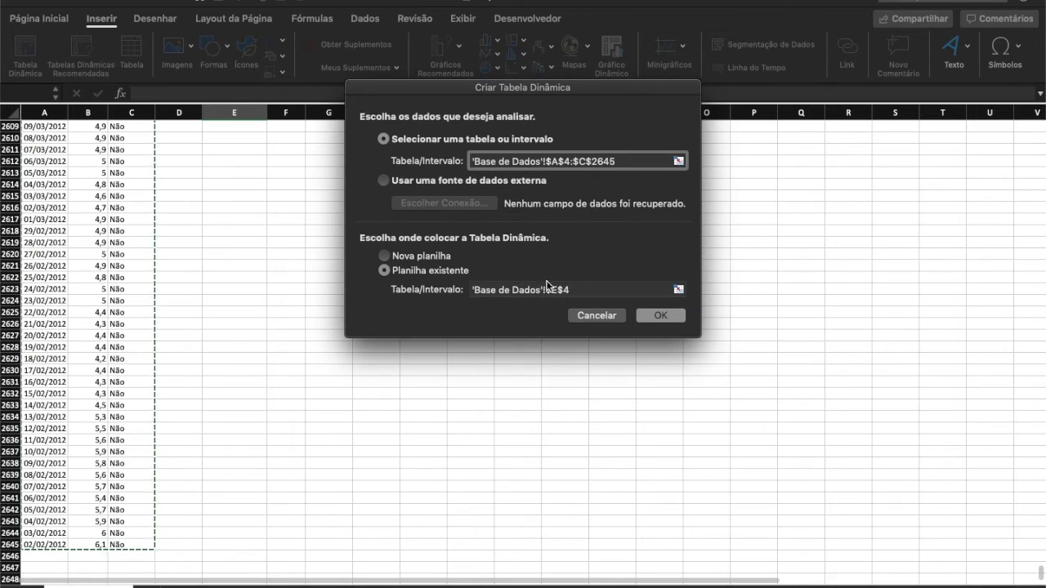
click(669, 315)
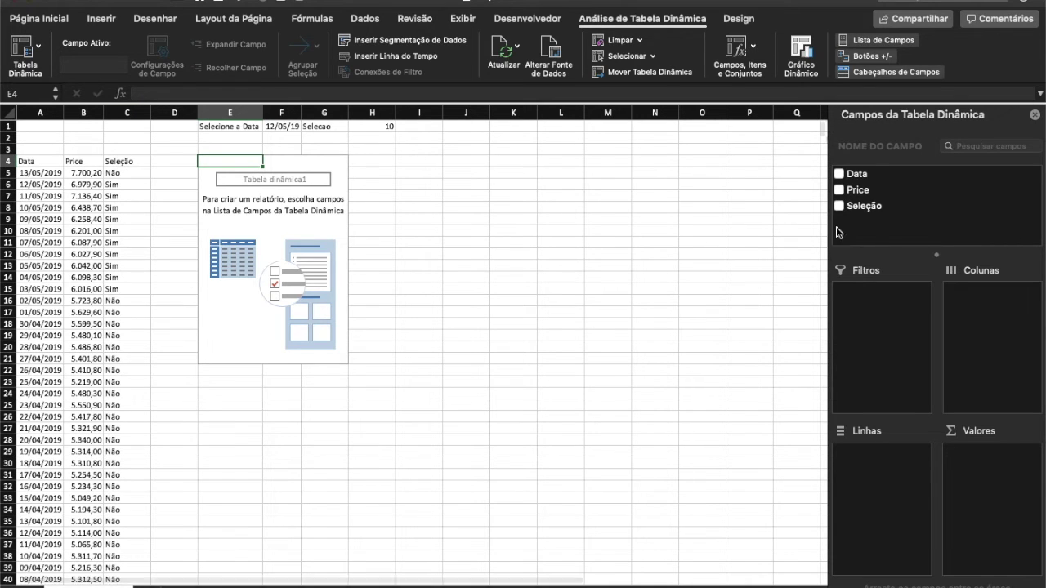
Add Seleção as a pivot table filter limited to Sim, and place the Data field in the columns.
drag(868, 208, 858, 296)
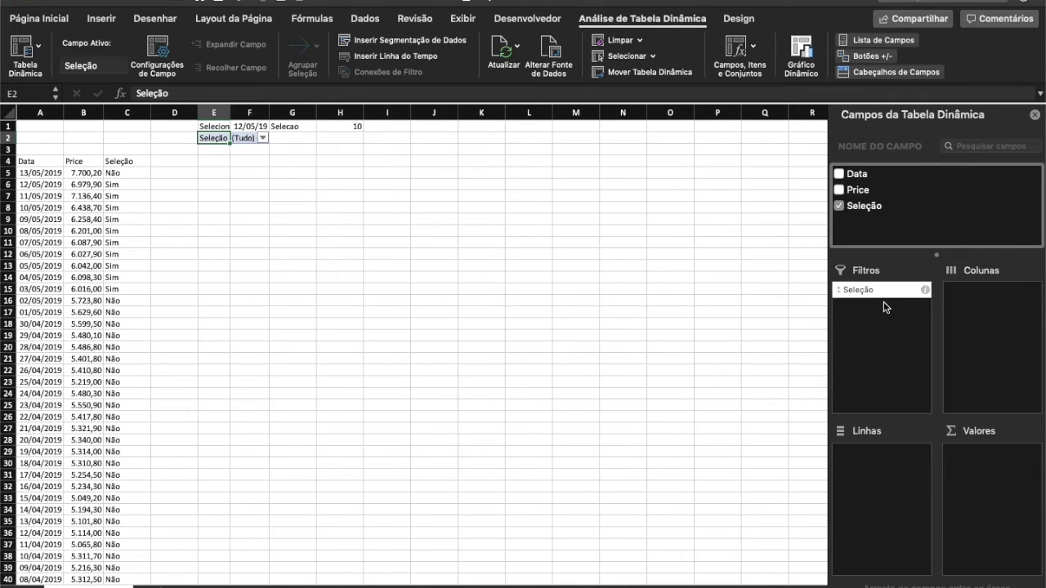
click(262, 138)
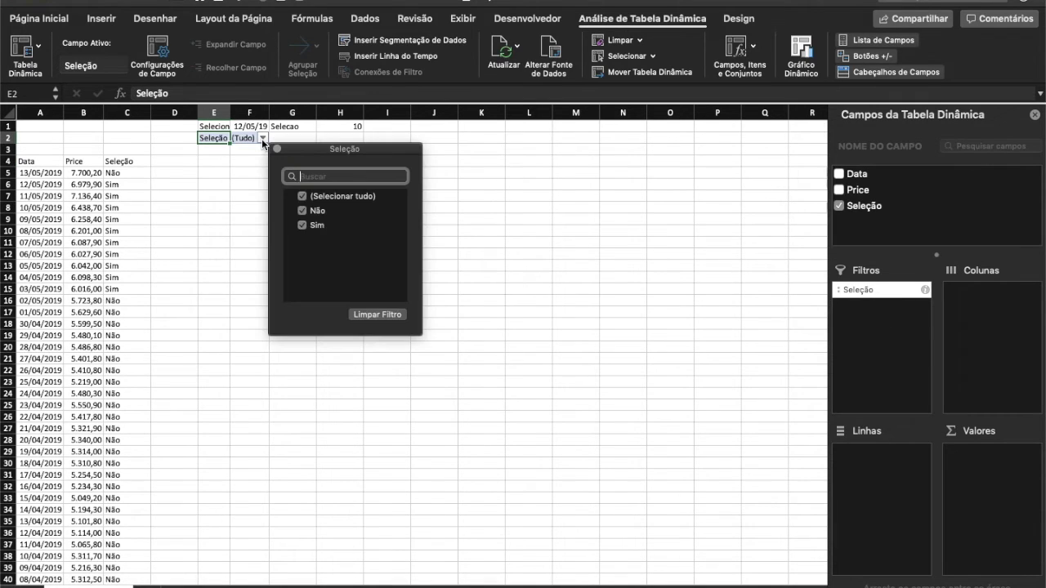
click(302, 211)
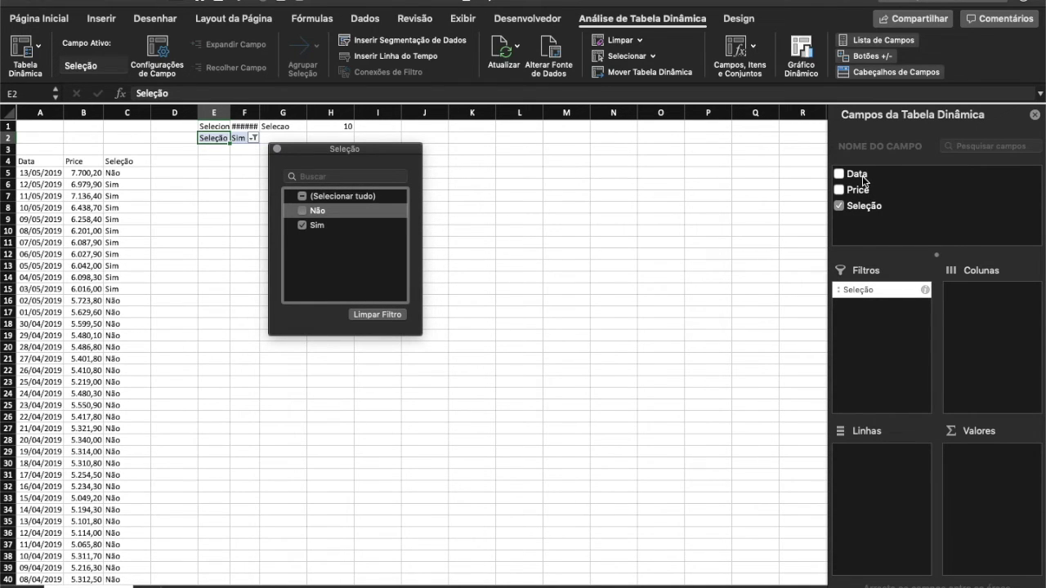
drag(856, 174, 968, 327)
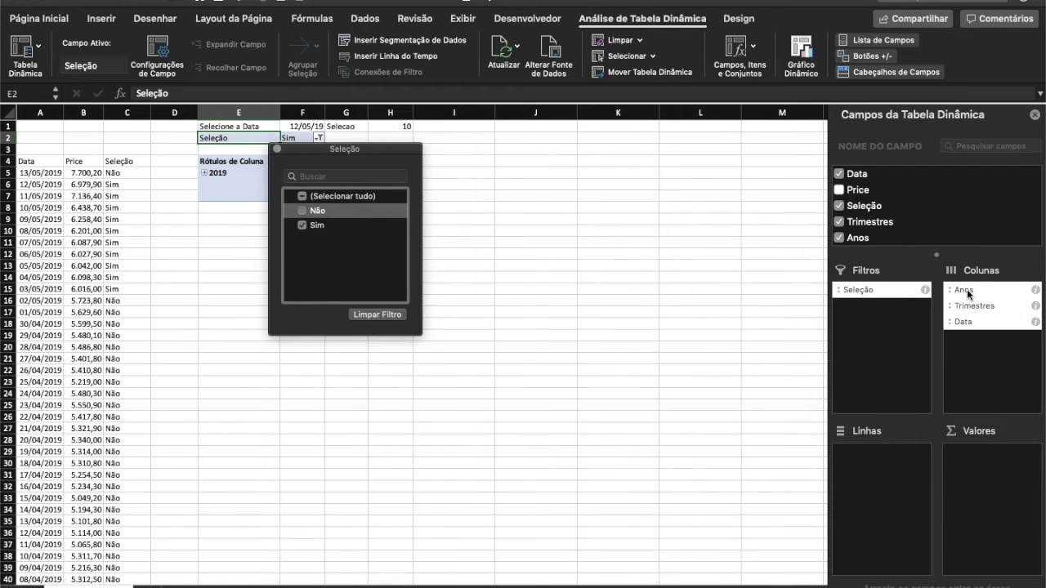
Remove the Anos and Trimestres fields from the pivot table's columns, keeping only Data.
click(967, 293)
click(850, 310)
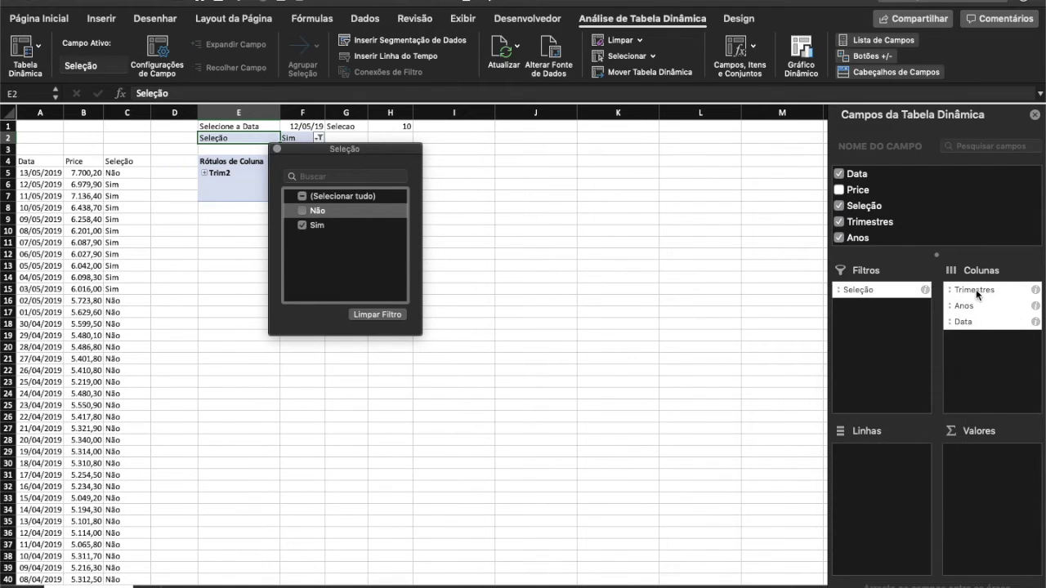
click(975, 288)
click(926, 284)
click(929, 318)
drag(973, 290, 724, 288)
drag(972, 293, 708, 306)
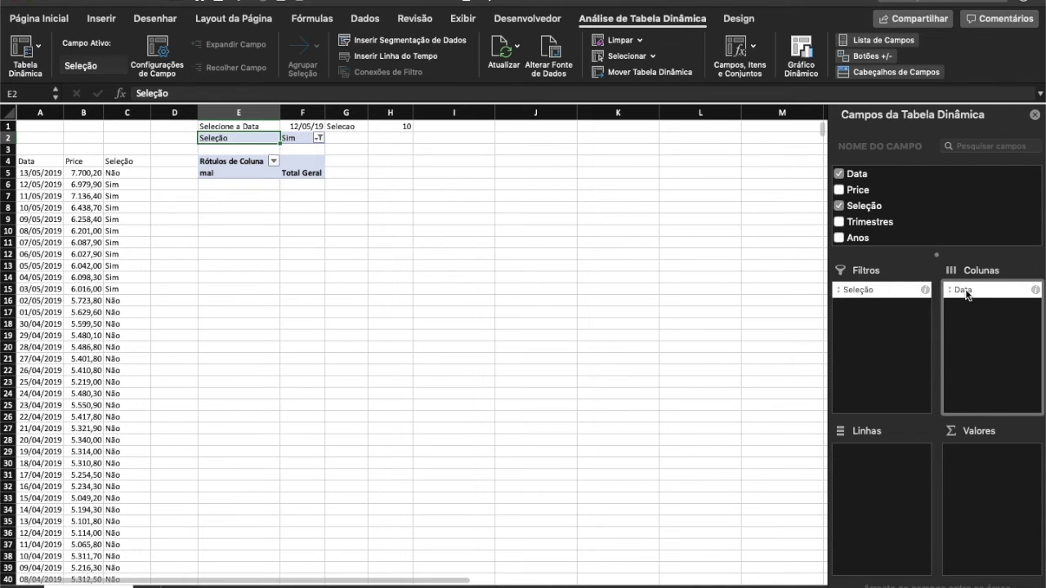
click(966, 292)
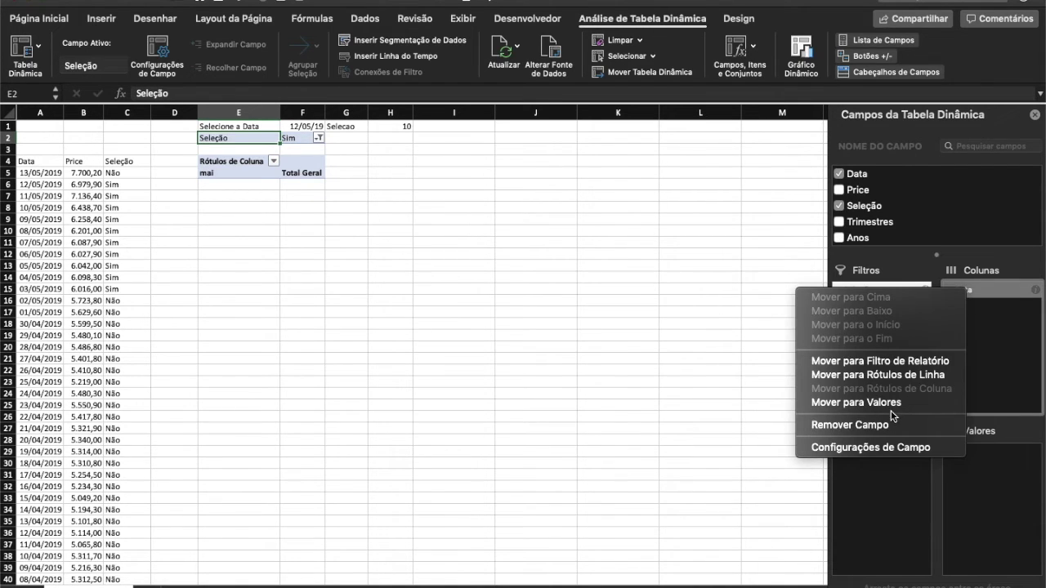
click(870, 447)
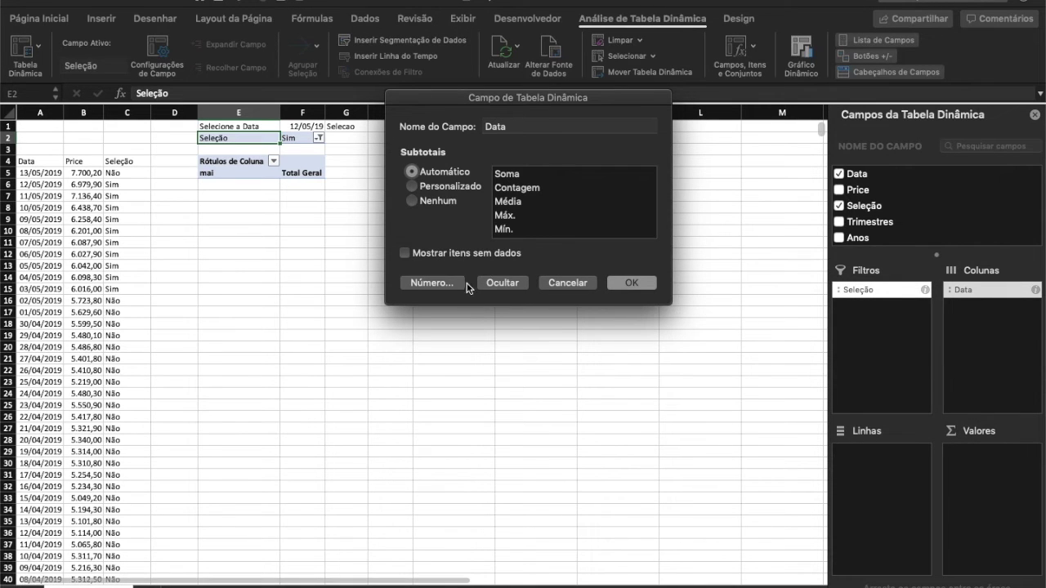
click(579, 288)
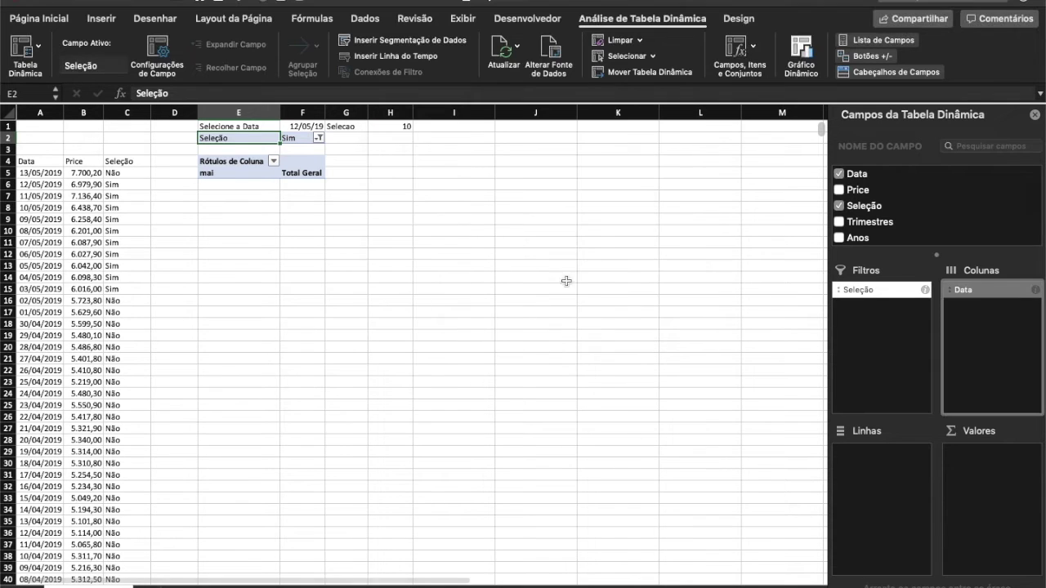
Ungroup the Data dates in the pivot table's columns and remove the Total Geral column.
right_click(234, 172)
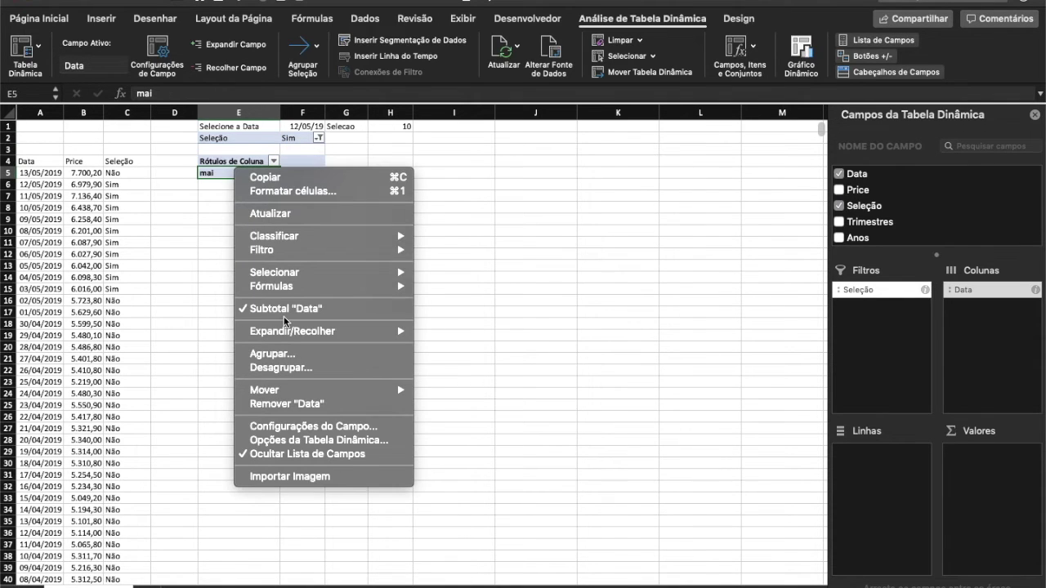
click(292, 368)
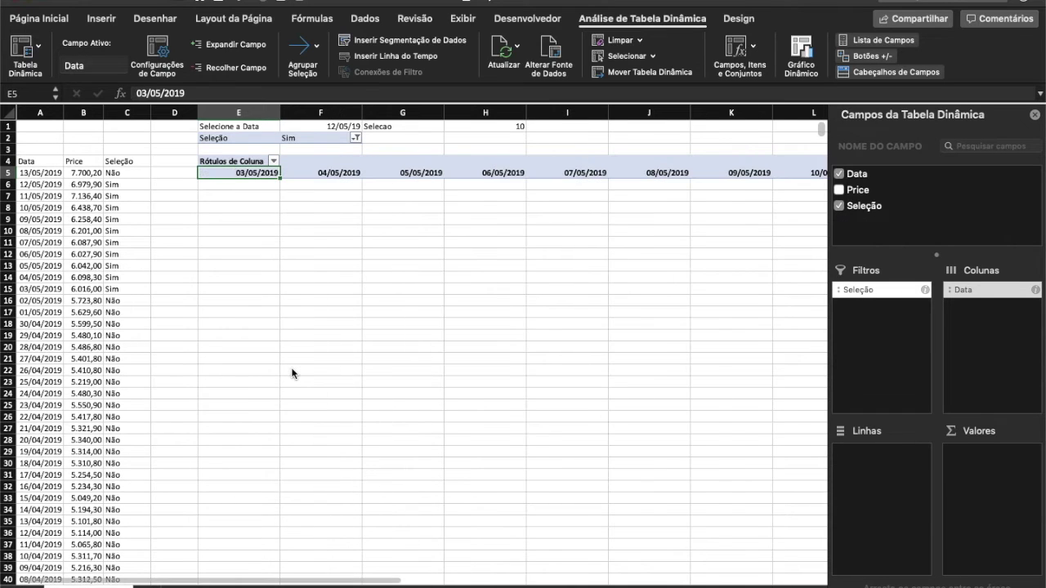
scroll(536, 332, right, 2)
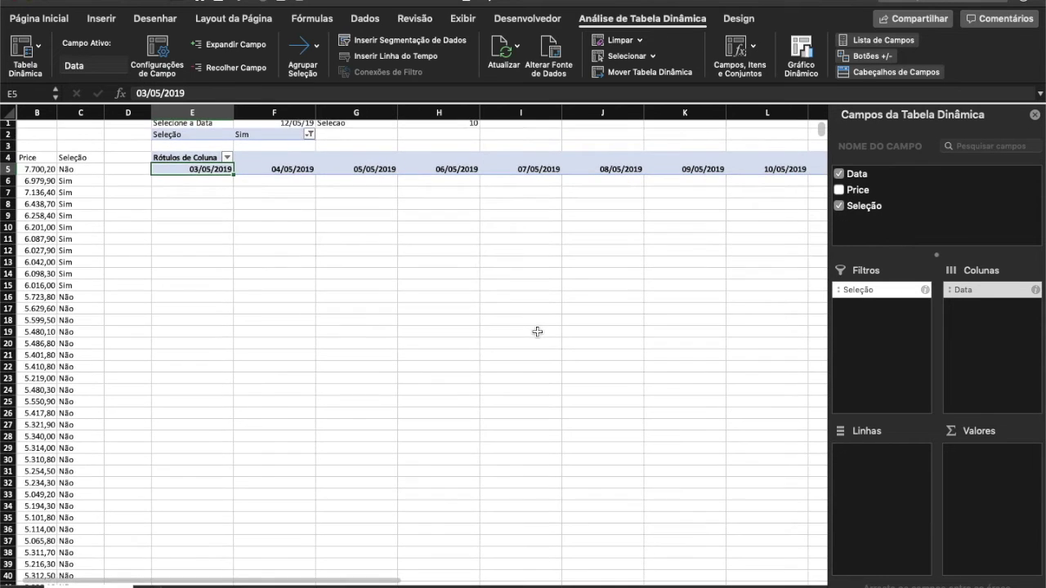
scroll(537, 331, right, 3)
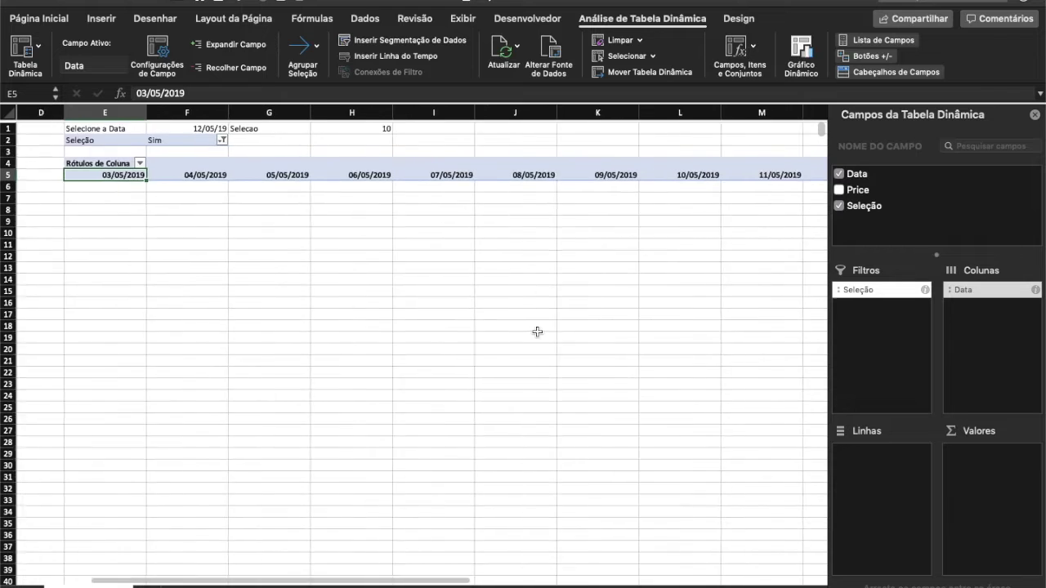
scroll(537, 332, right, 3)
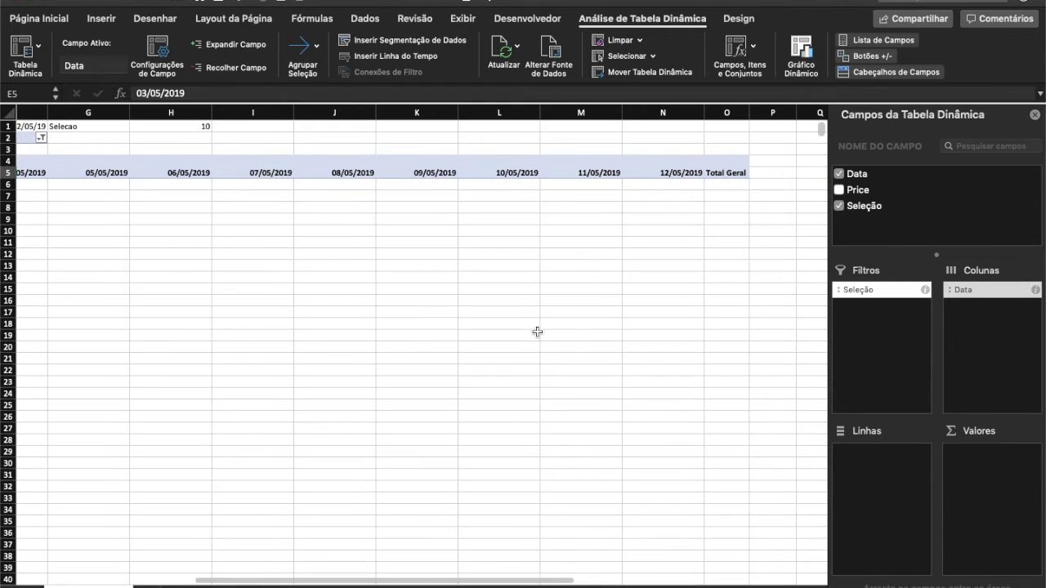
click(726, 173)
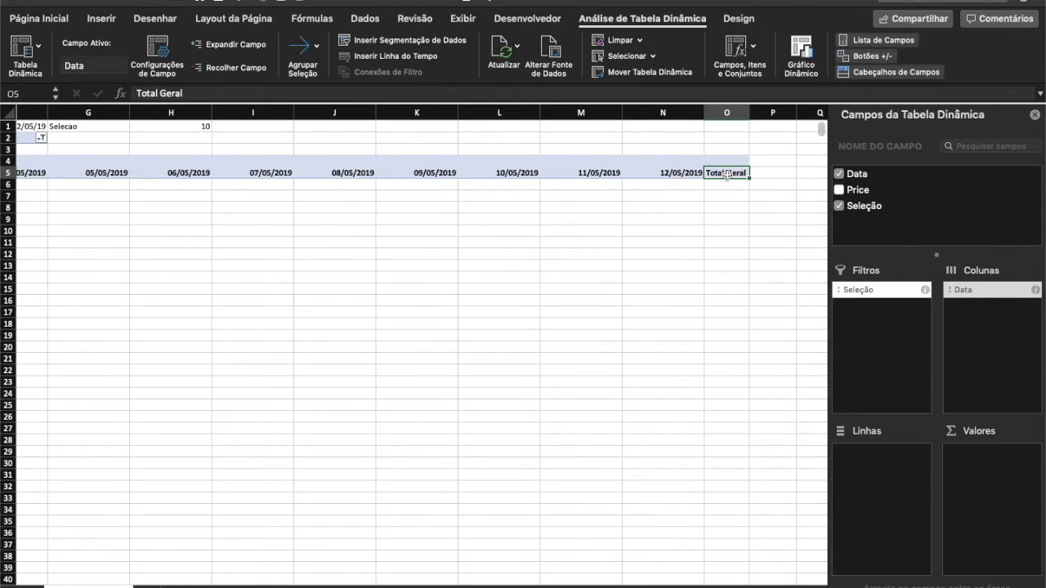
right_click(726, 174)
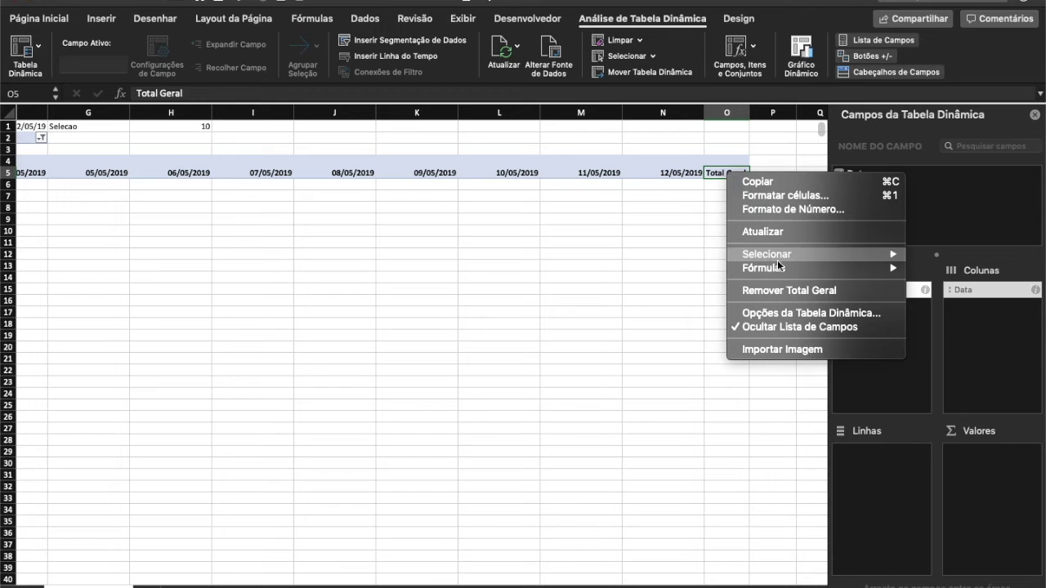
click(787, 290)
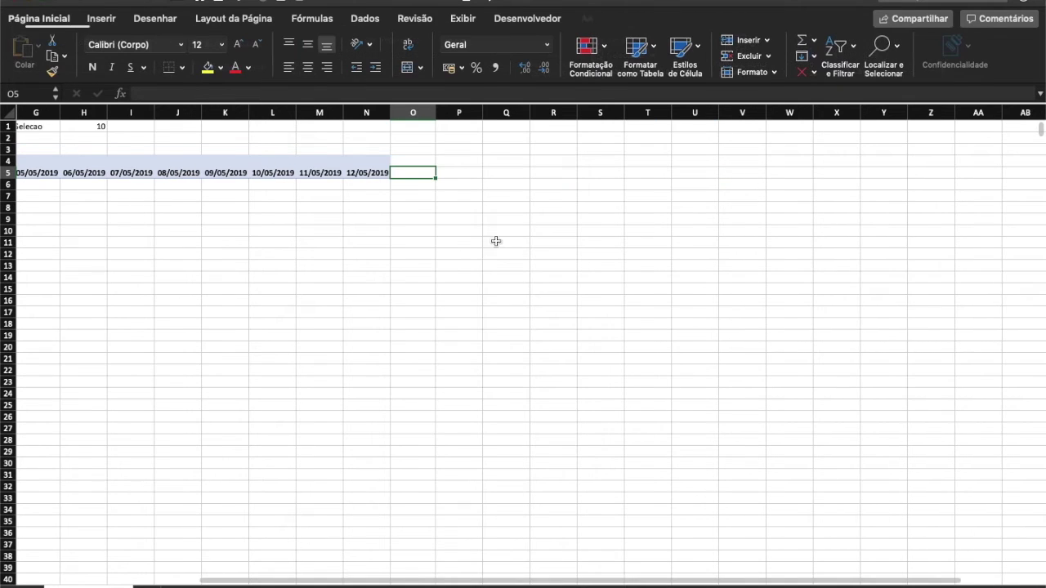
Add the Price field to the pivot table's values as a sum.
scroll(371, 242, left, 6)
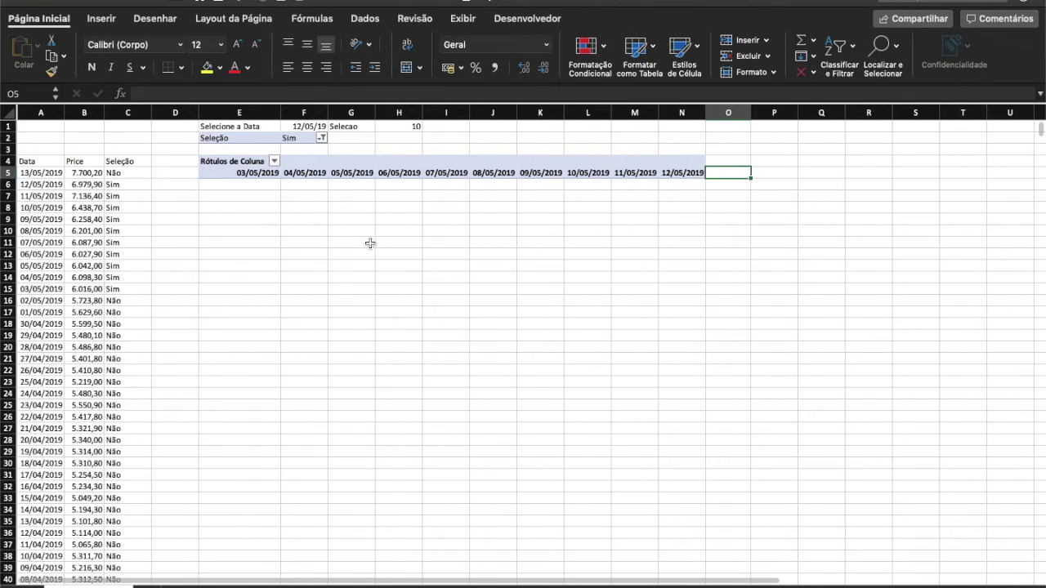
click(260, 173)
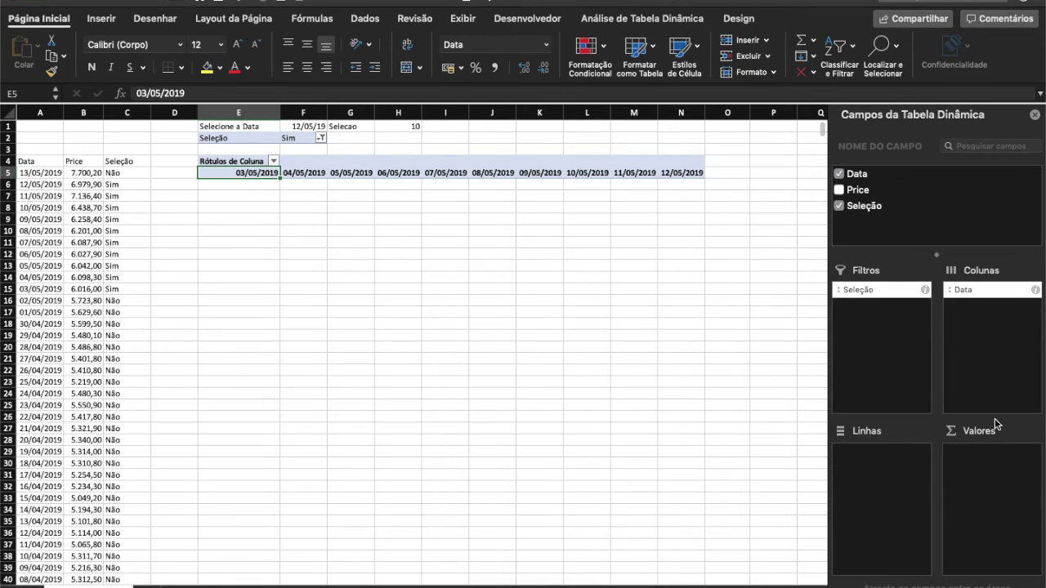
drag(859, 193, 994, 480)
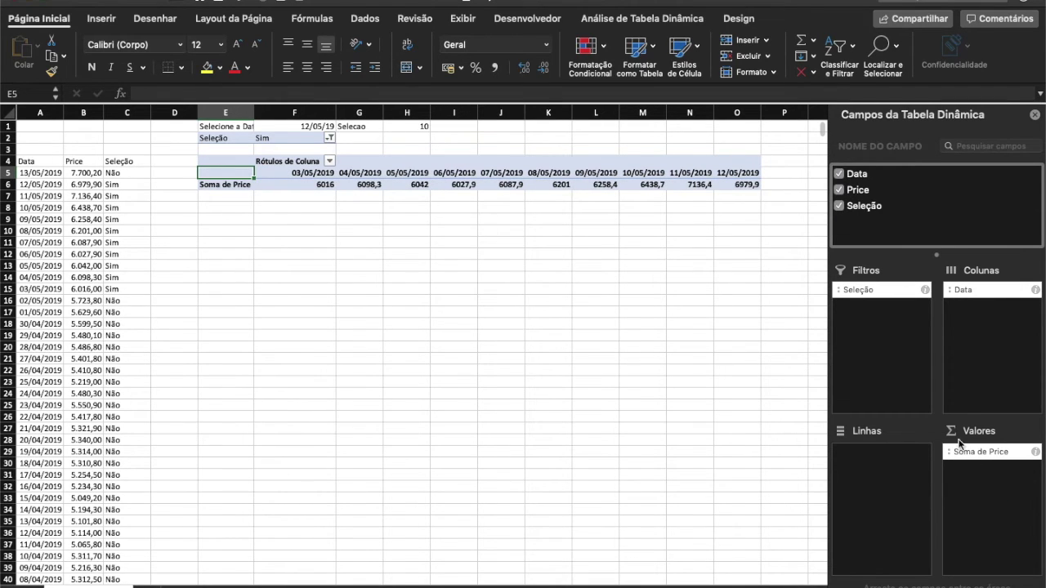
Format the Soma de Price values as Número with 2 decimal places and the 1000 separator.
click(980, 451)
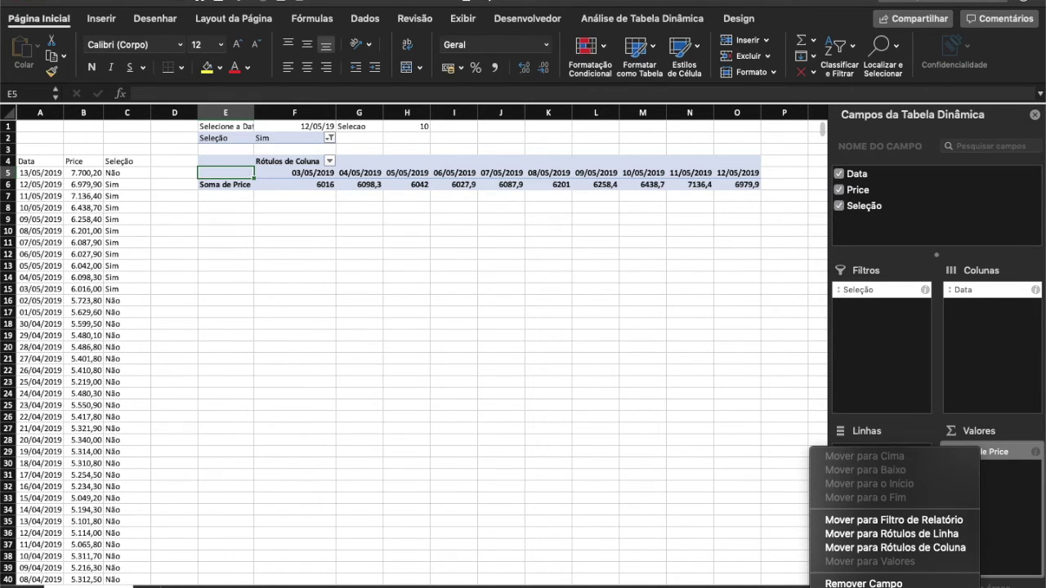
click(889, 587)
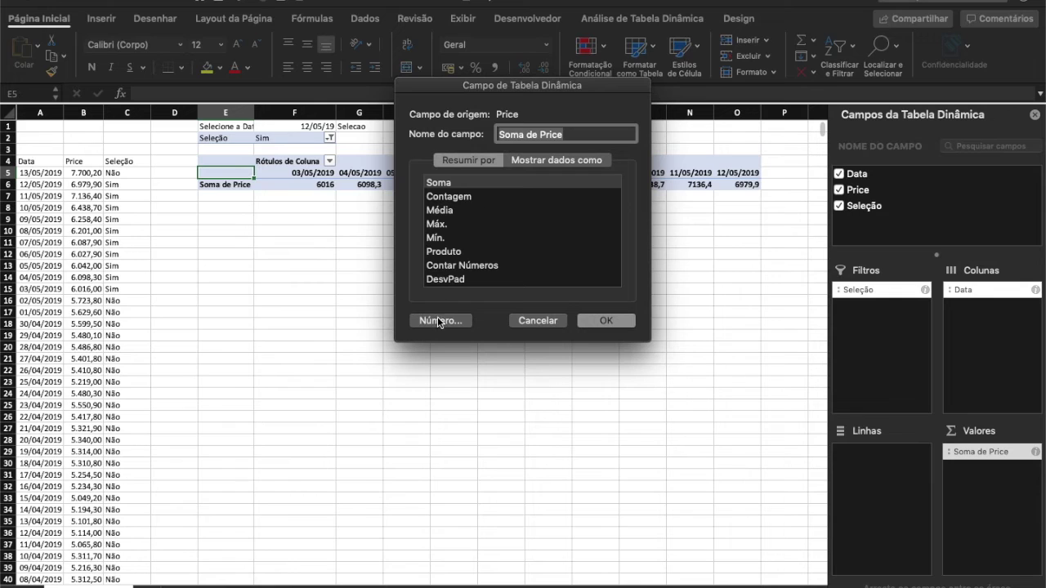
click(439, 322)
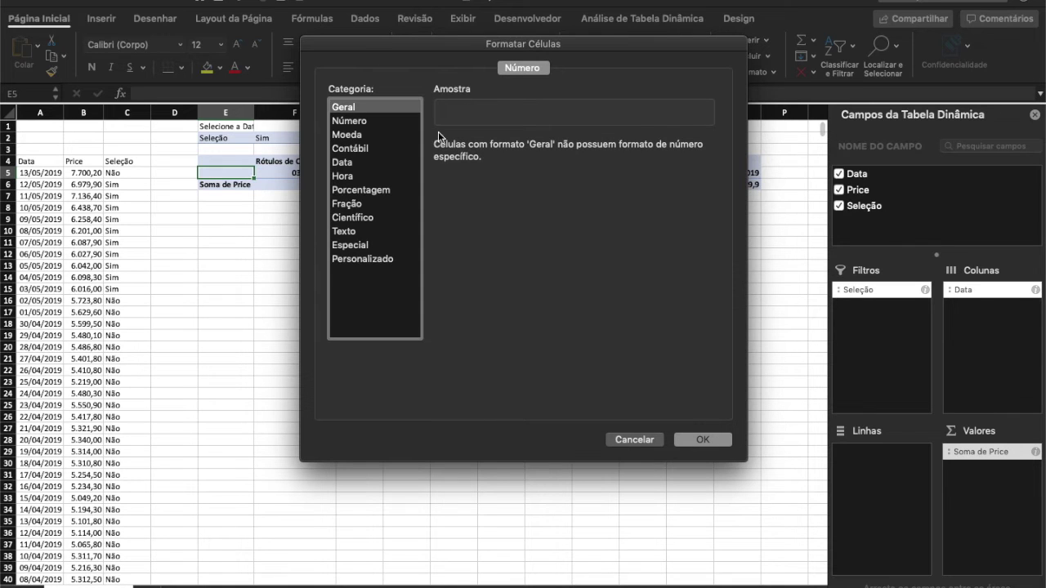
click(353, 123)
click(441, 163)
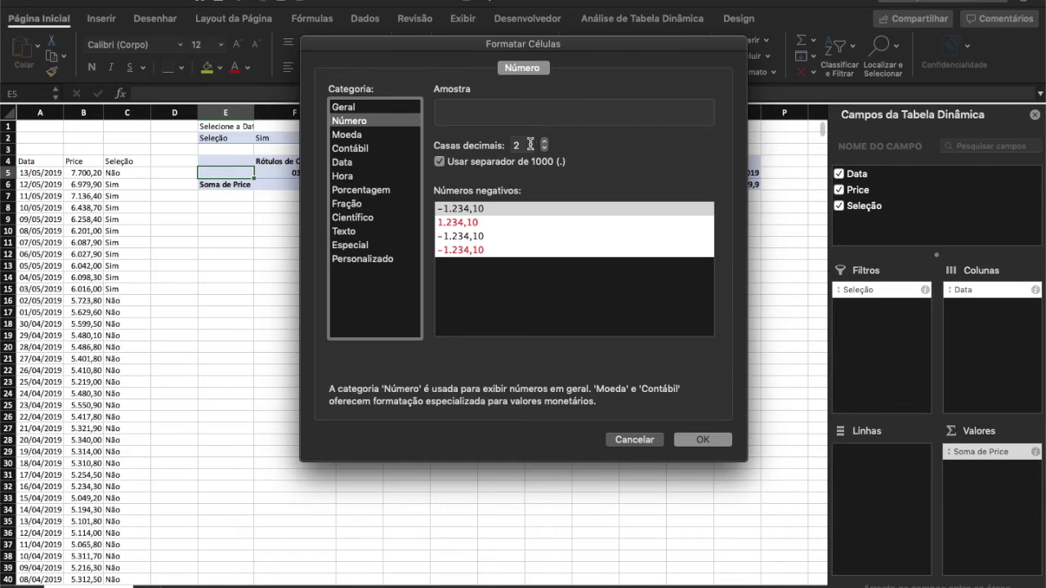
click(698, 441)
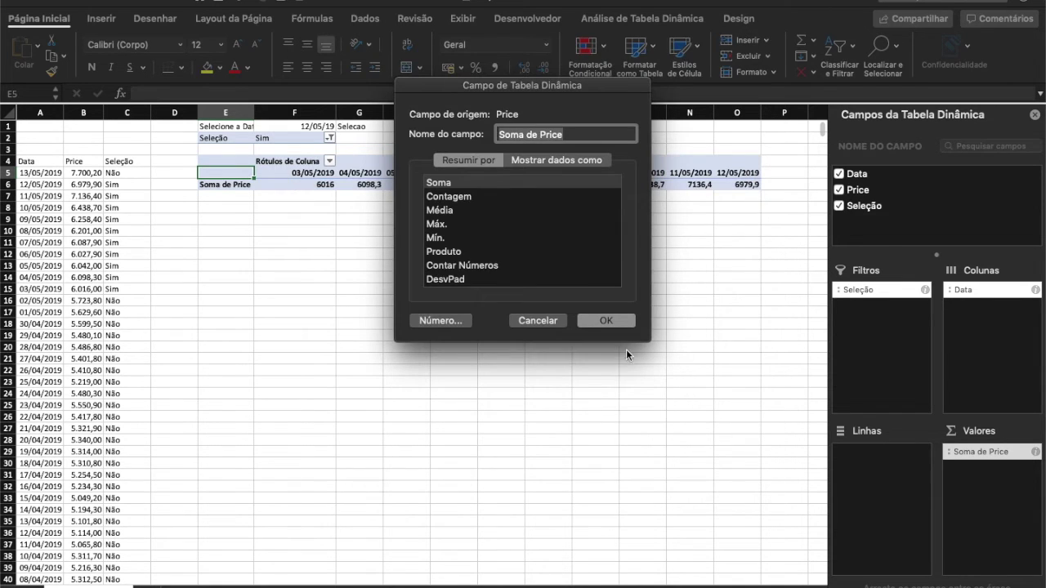
click(607, 321)
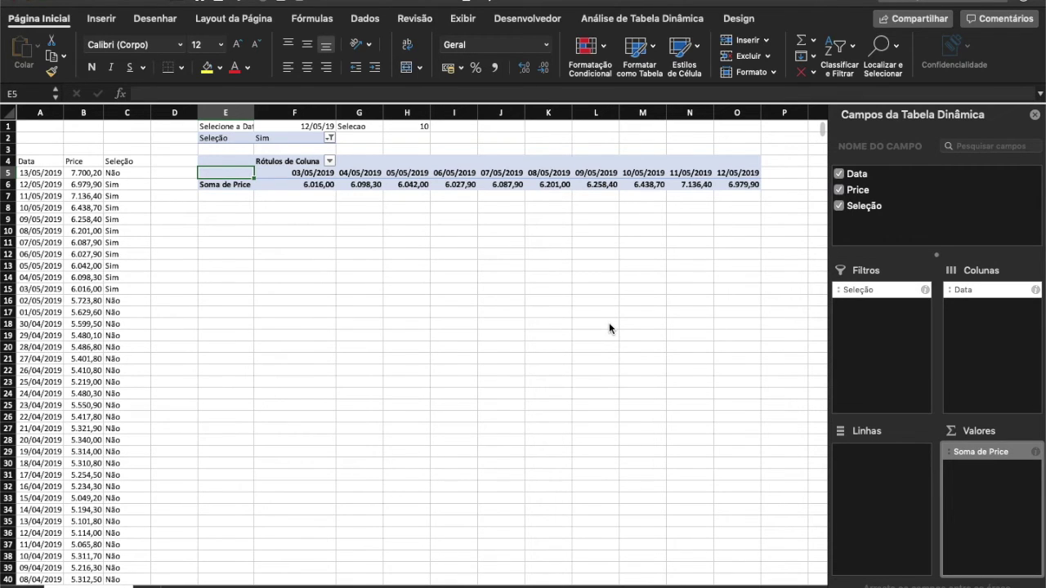
Link F8 to the pivot dates with =F5 and F9 to the prices with =F6, and fill both across to column O.
click(281, 210)
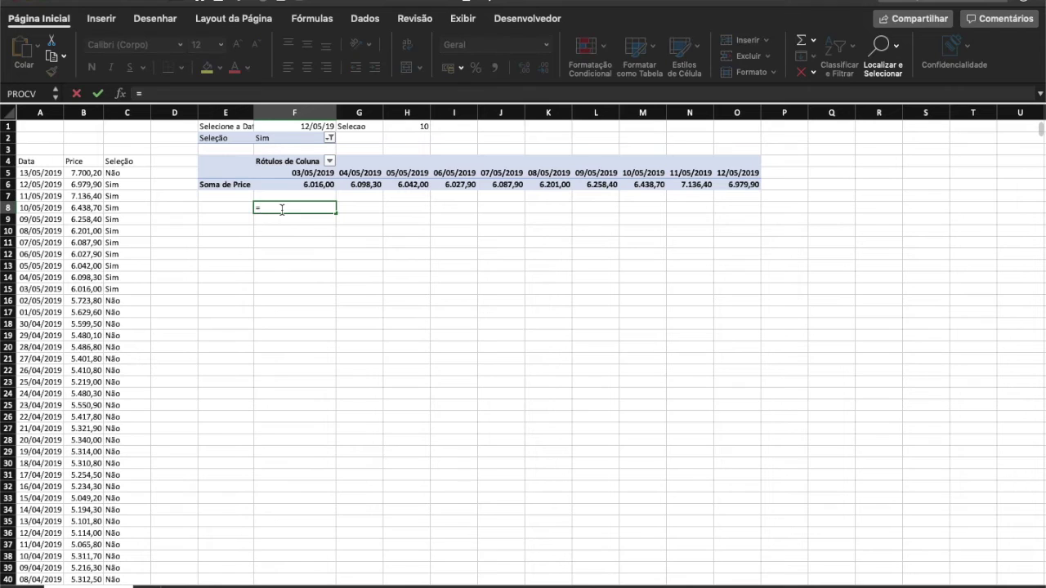
text(f)
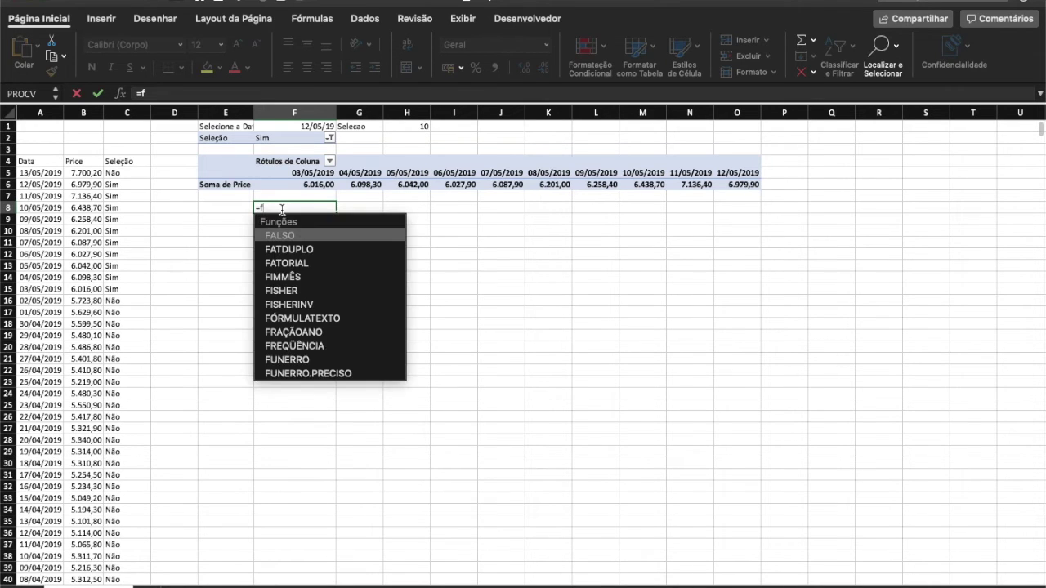
text(5)
key(Return)
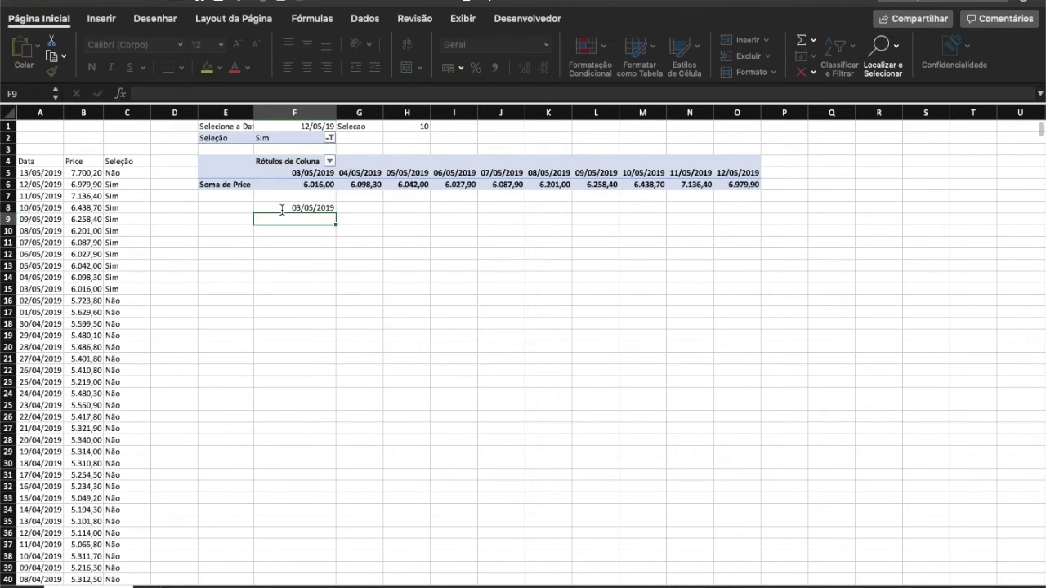
text(=f6)
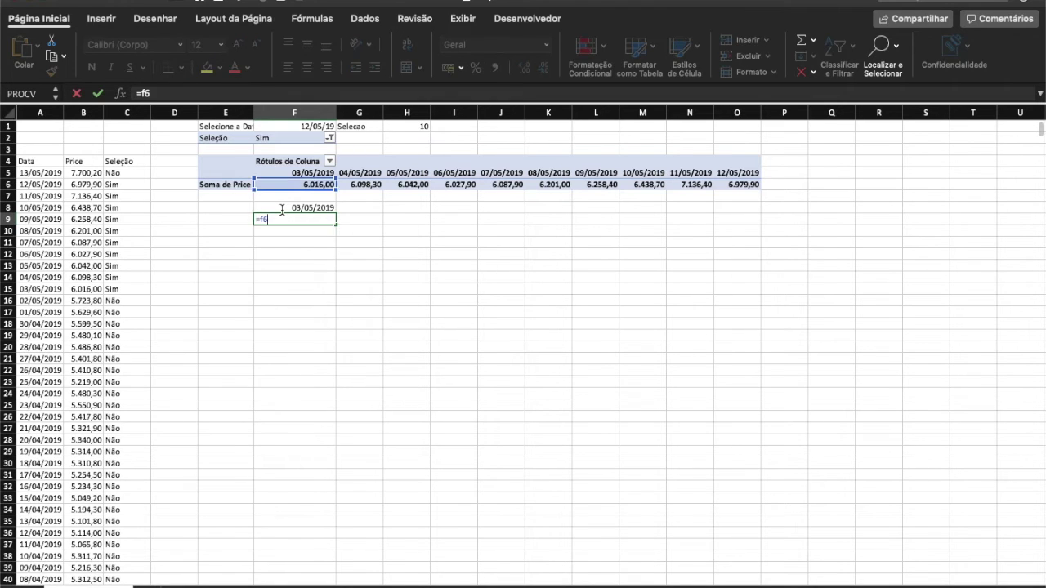
key(Return)
drag(286, 208, 756, 226)
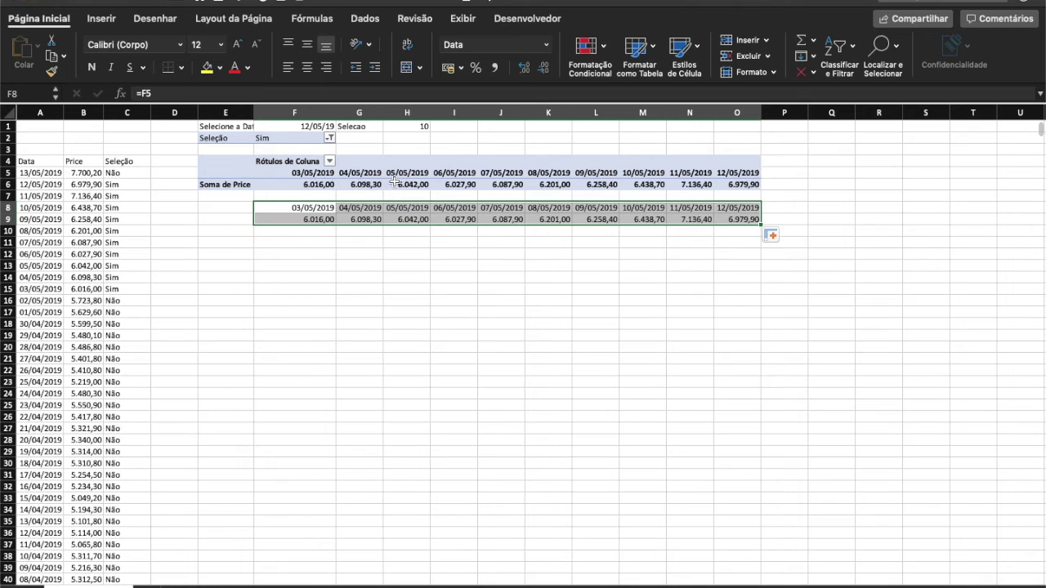
click(367, 284)
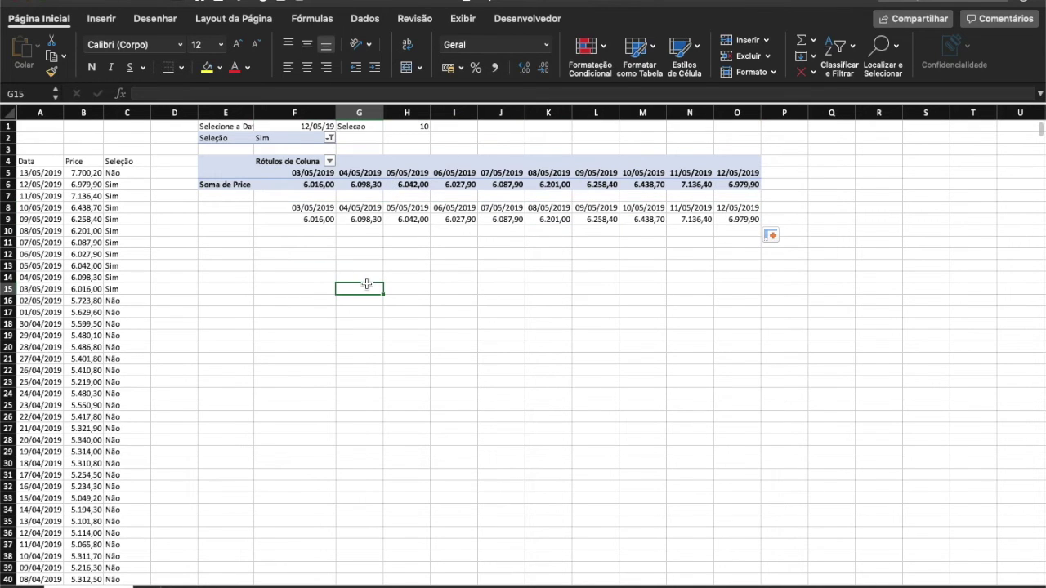
Set the reference date in F1 to 13/05/2019 from its date list.
click(323, 126)
click(341, 127)
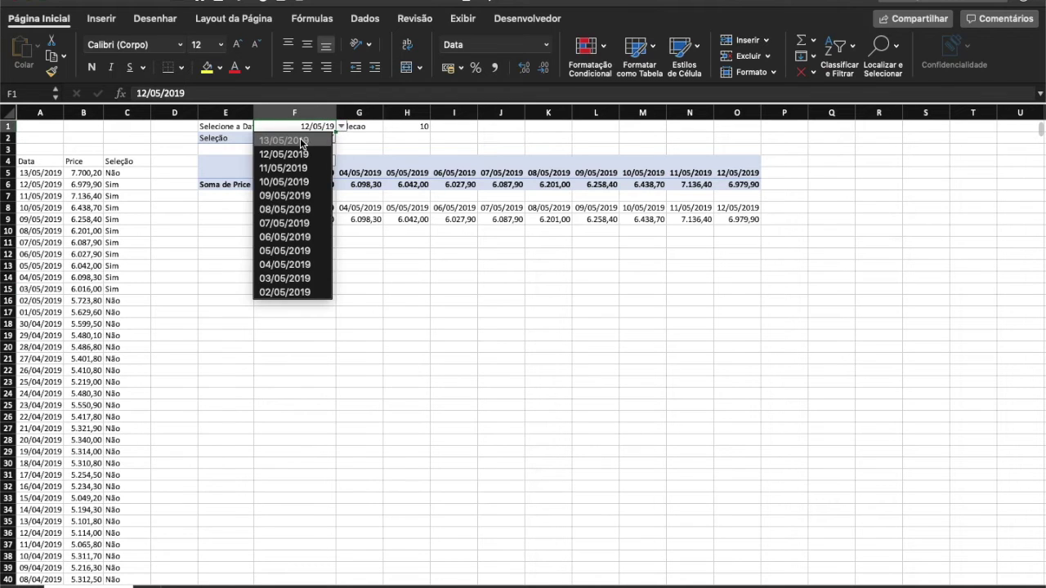
click(283, 140)
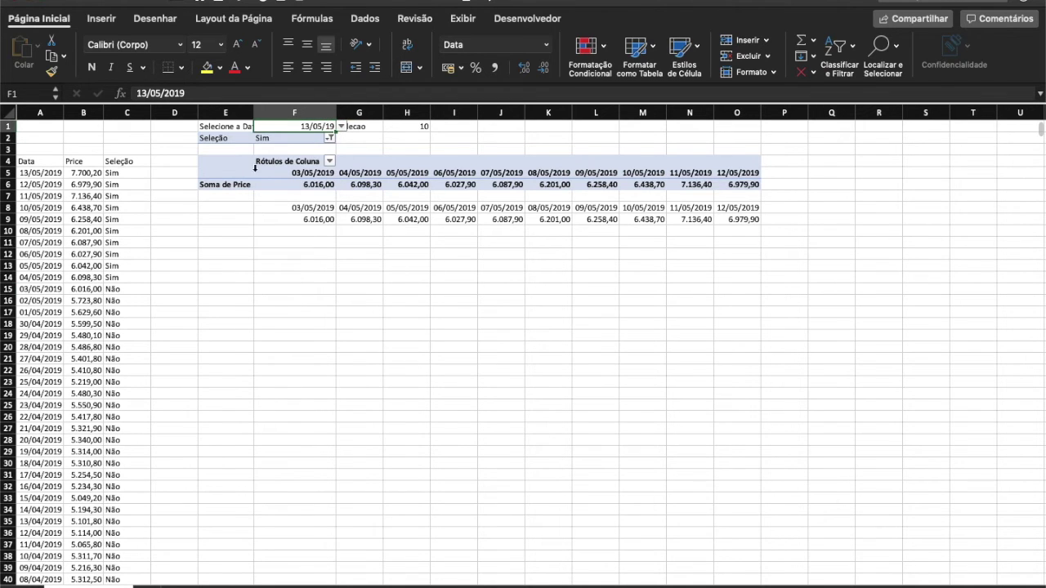
Refresh the pivot table so it follows the new reference date.
click(280, 175)
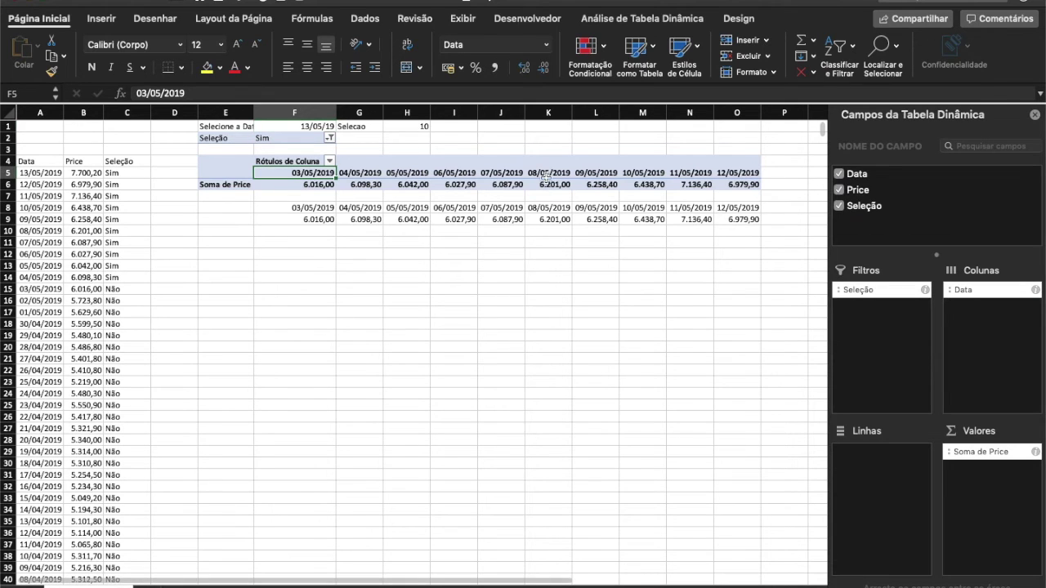
click(359, 19)
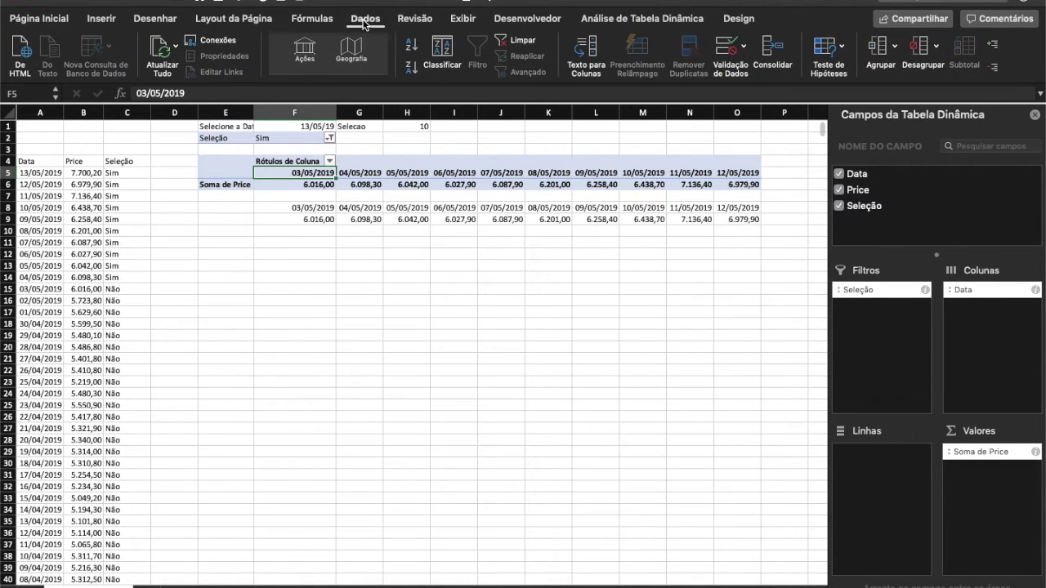
click(175, 45)
click(196, 90)
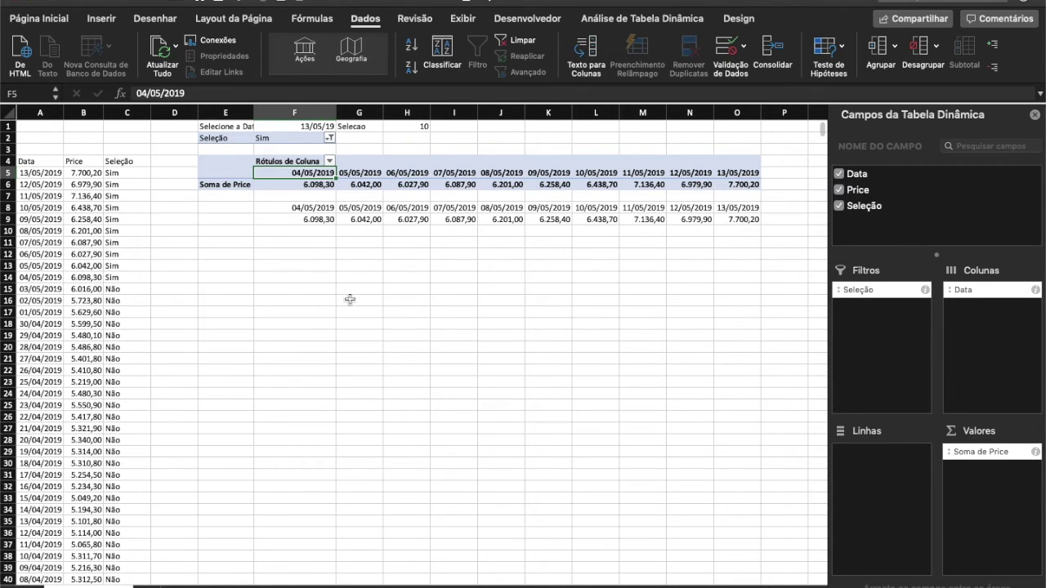
Insert a blank line chart below the linked date and price rows.
click(225, 276)
click(101, 18)
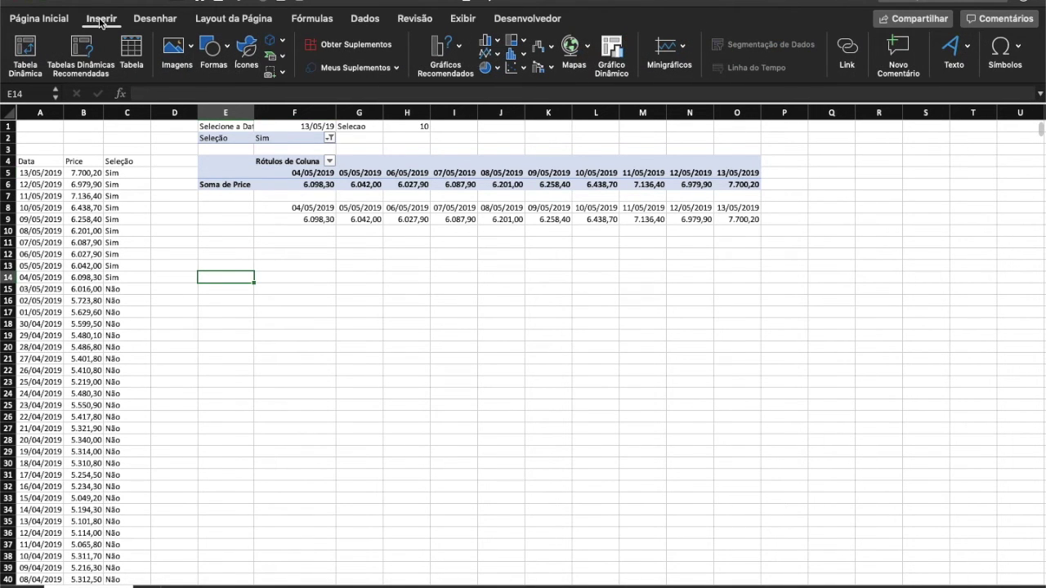
click(490, 56)
click(514, 119)
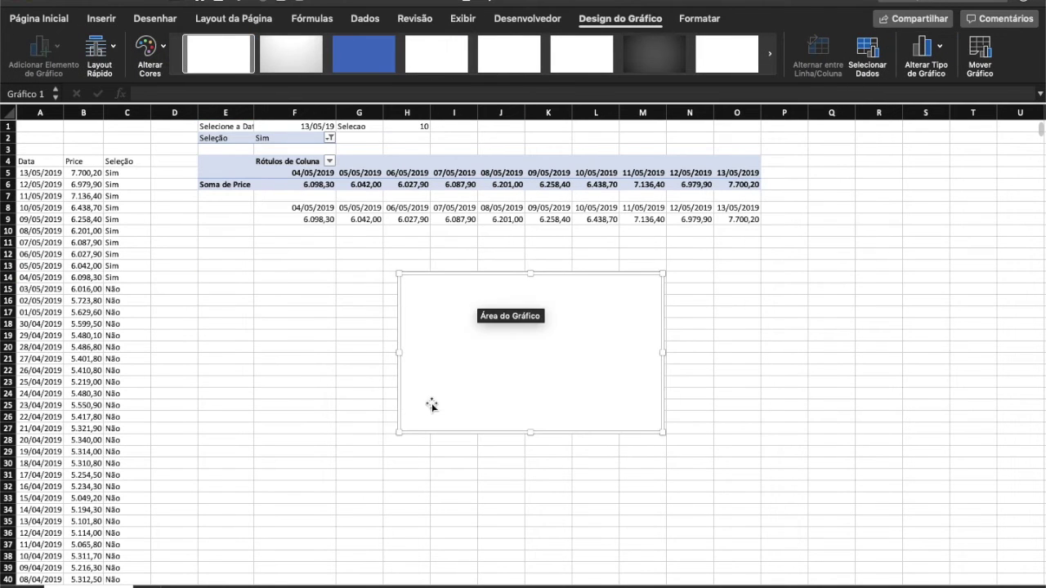
Move the blank chart under the linked rows' start and set its data range to 'Base de Dados'!$F$8:$O$9.
drag(427, 355, 240, 327)
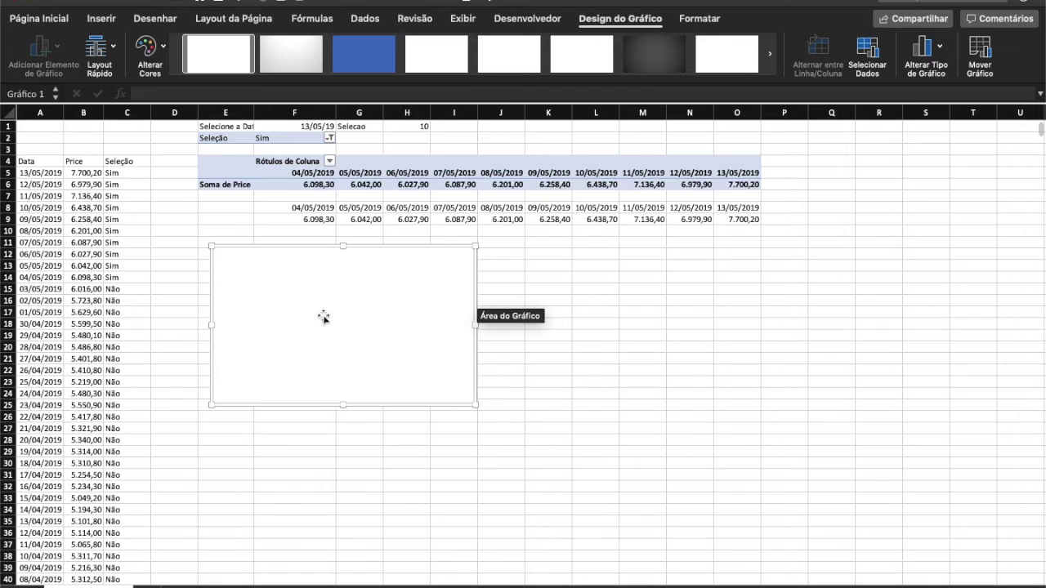
right_click(330, 318)
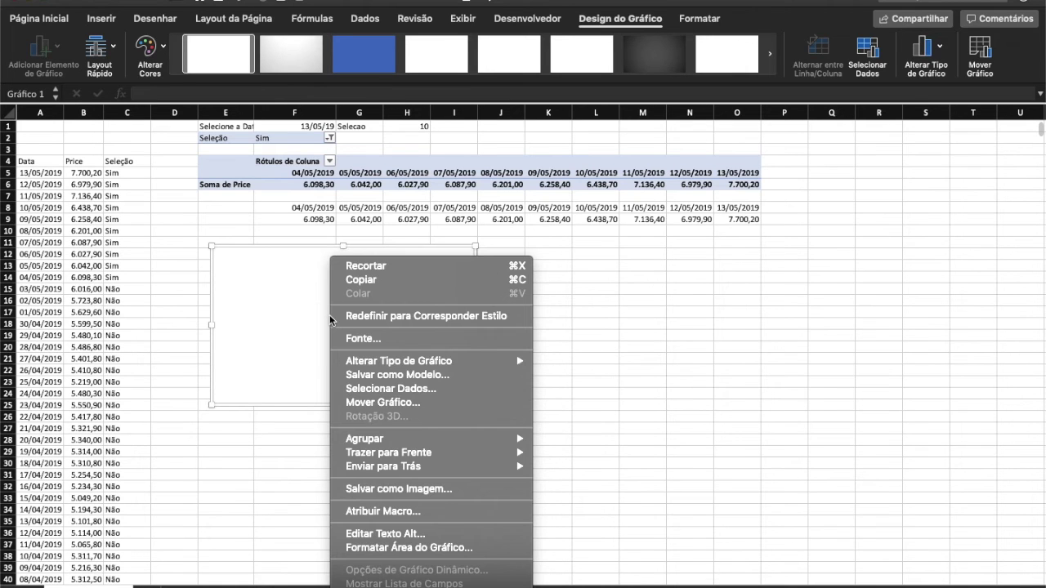
click(389, 388)
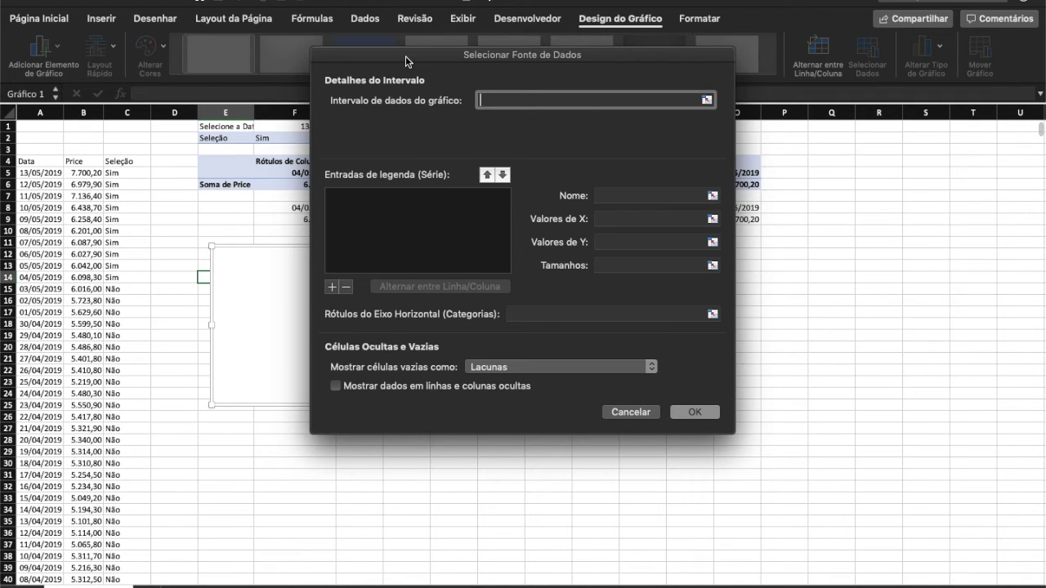
drag(339, 56, 259, 261)
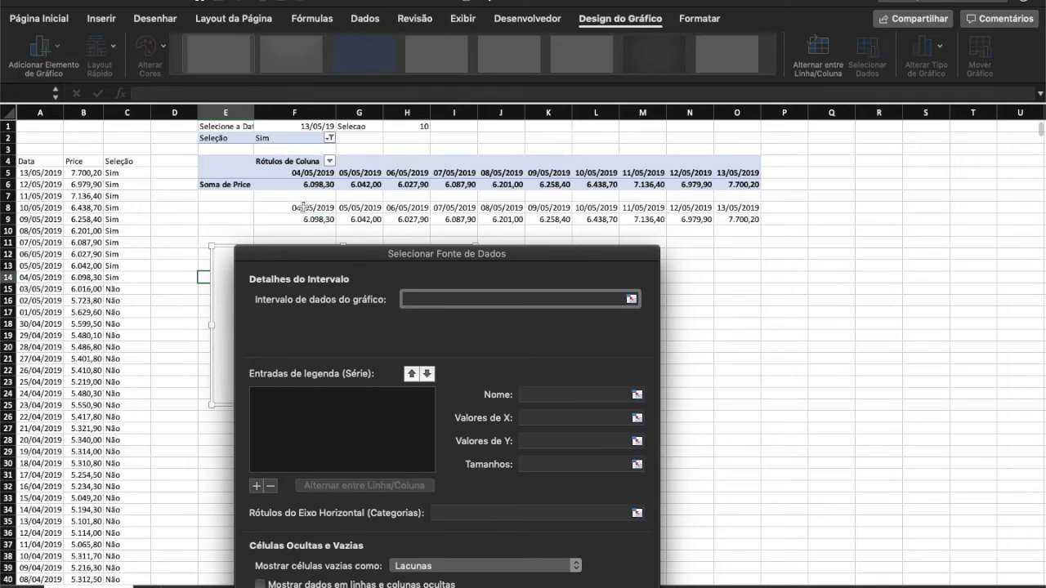
drag(325, 213, 730, 221)
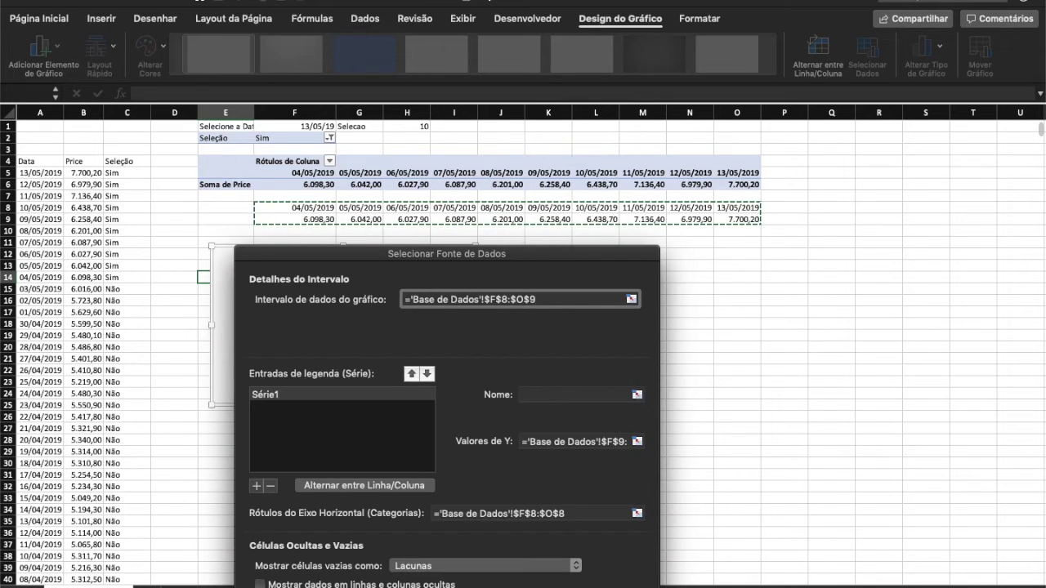
key(Return)
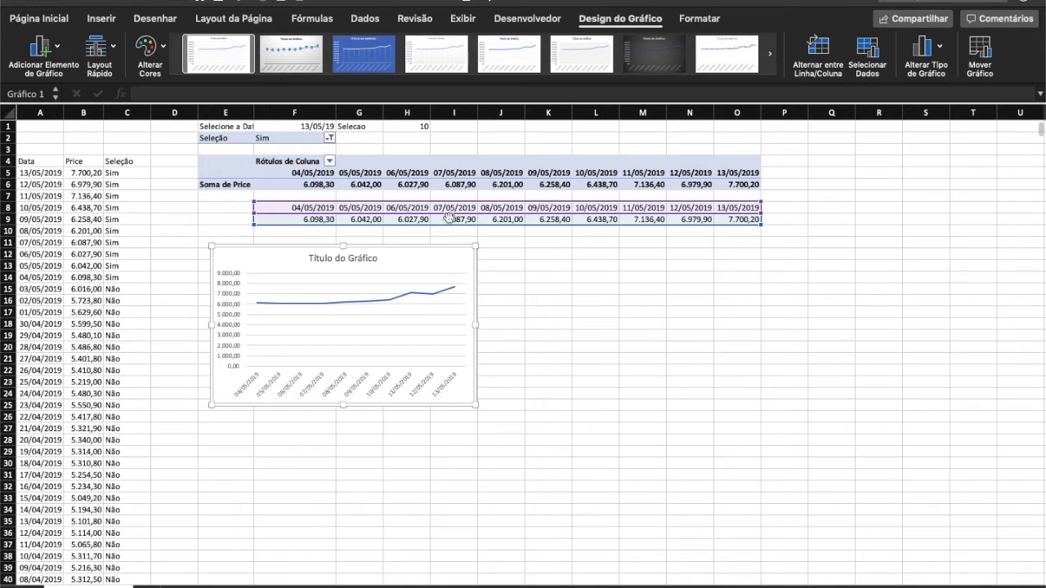
Set the reference date in F1 to 02/05/2019 from its date list.
click(327, 127)
click(341, 127)
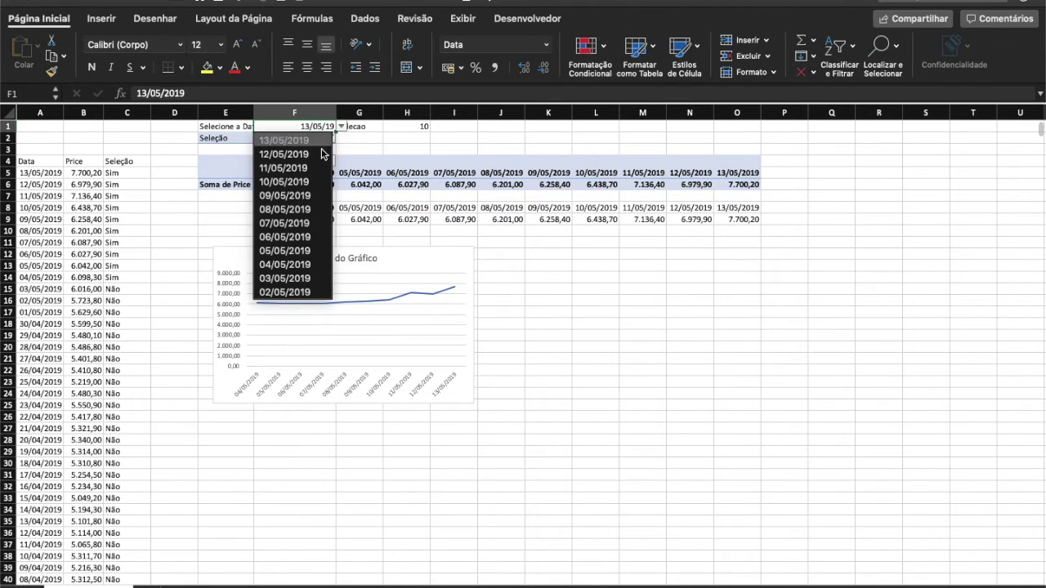
click(292, 292)
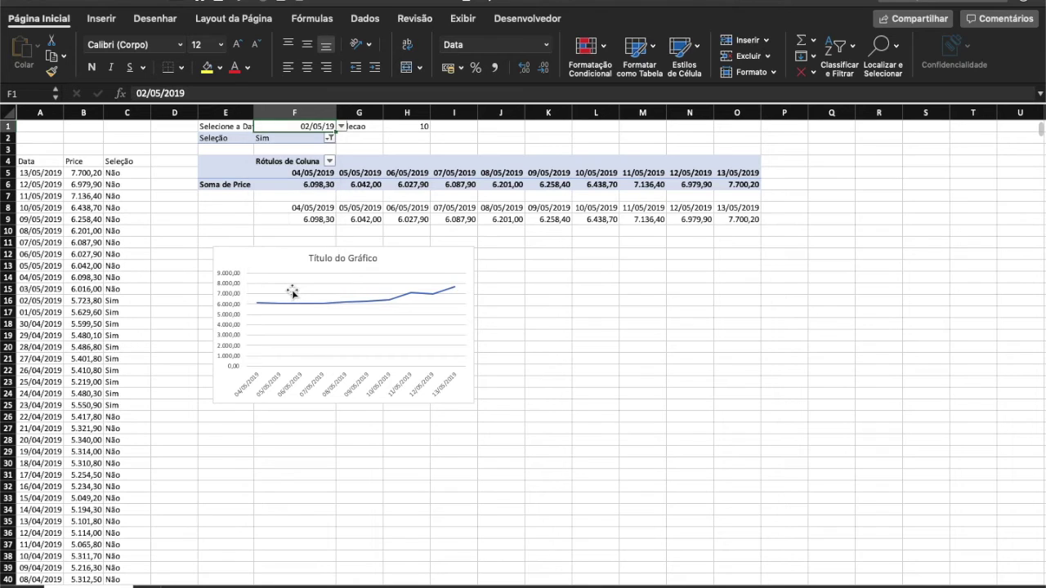
Refresh the pivot table so that it and the linked chart follow the 02/05/2019 reference date.
click(283, 174)
click(365, 21)
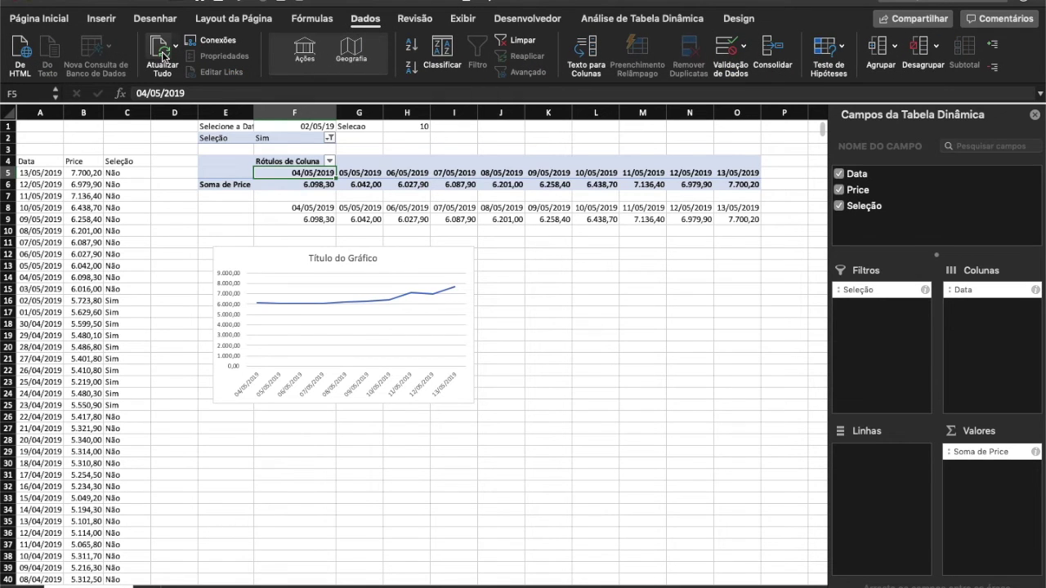
click(175, 47)
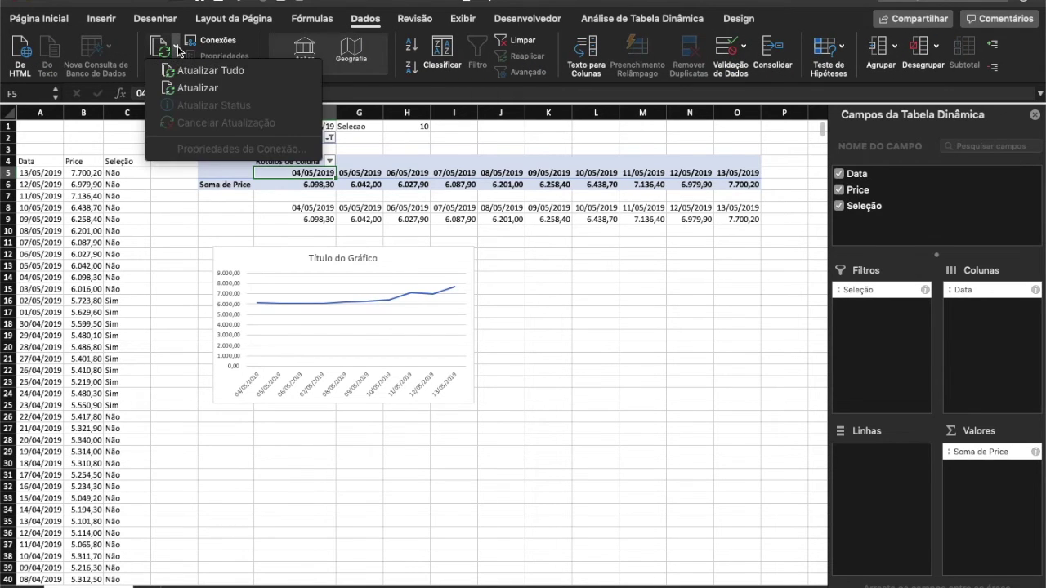
click(191, 88)
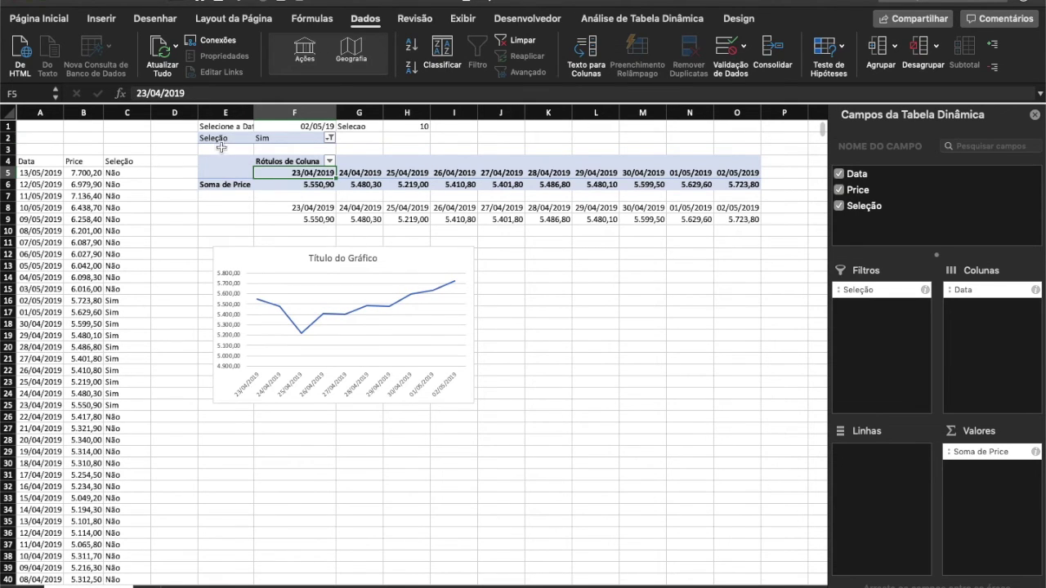
Move the pivot table and linked rows in E2:O9 down two rows to E4:O11.
drag(220, 137, 726, 248)
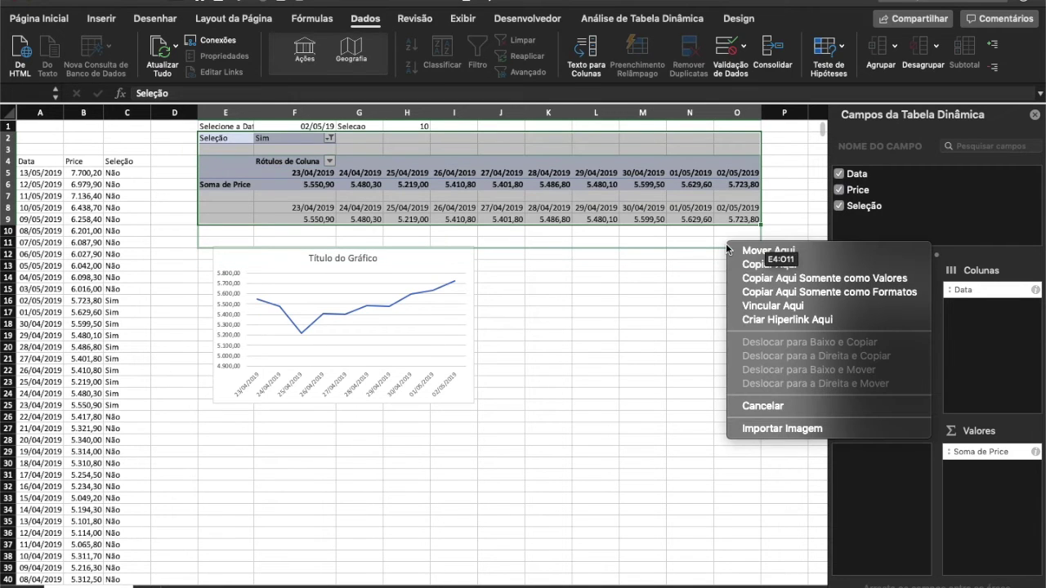
click(761, 254)
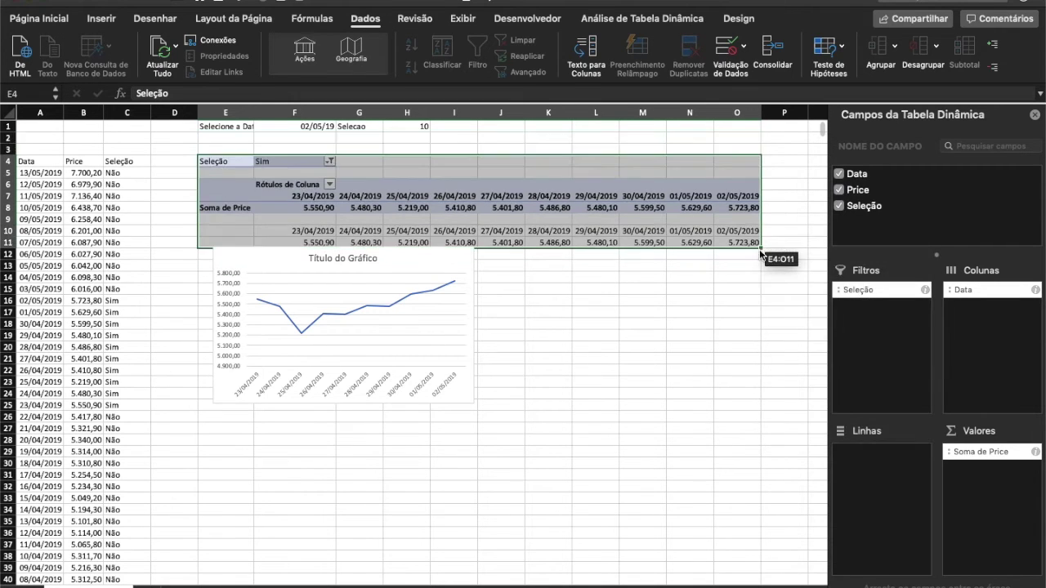
click(558, 323)
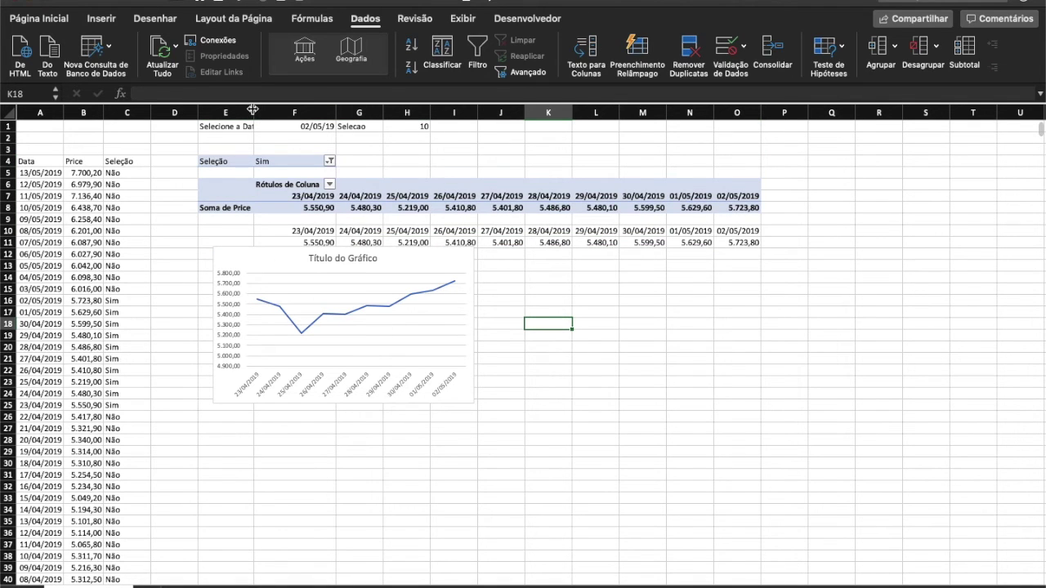
Rename the pivot's column label header to Dt, then autofit column F and widen column E to fit the date prompt.
click(281, 183)
text(Dt)
key(Return)
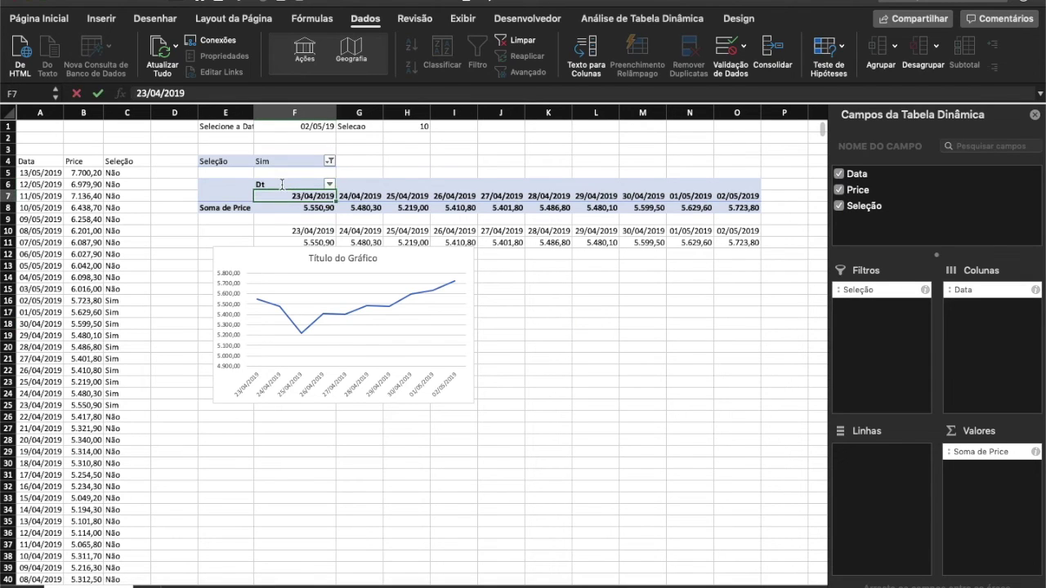
double_click(336, 112)
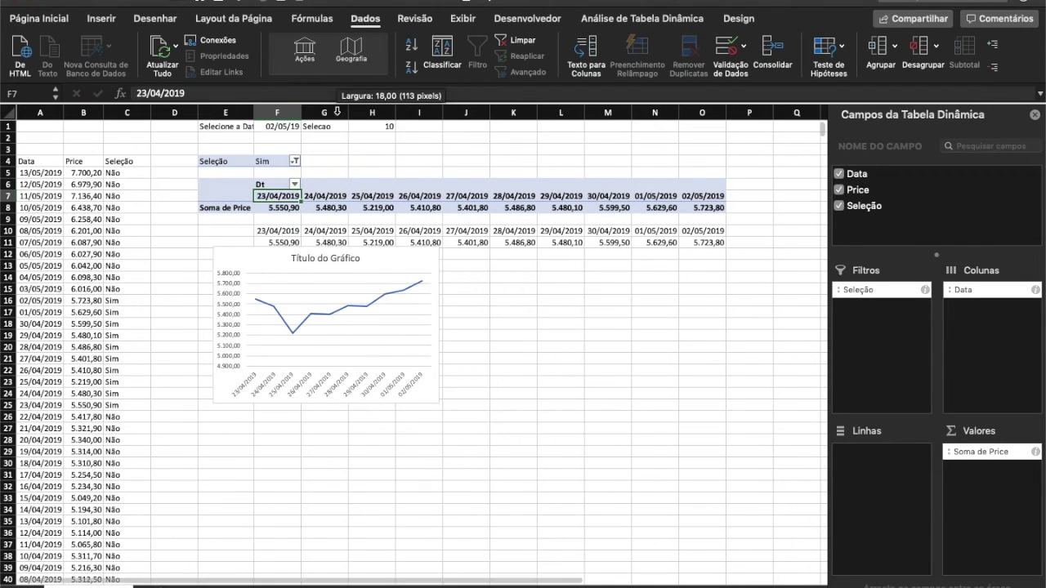
drag(244, 112, 253, 112)
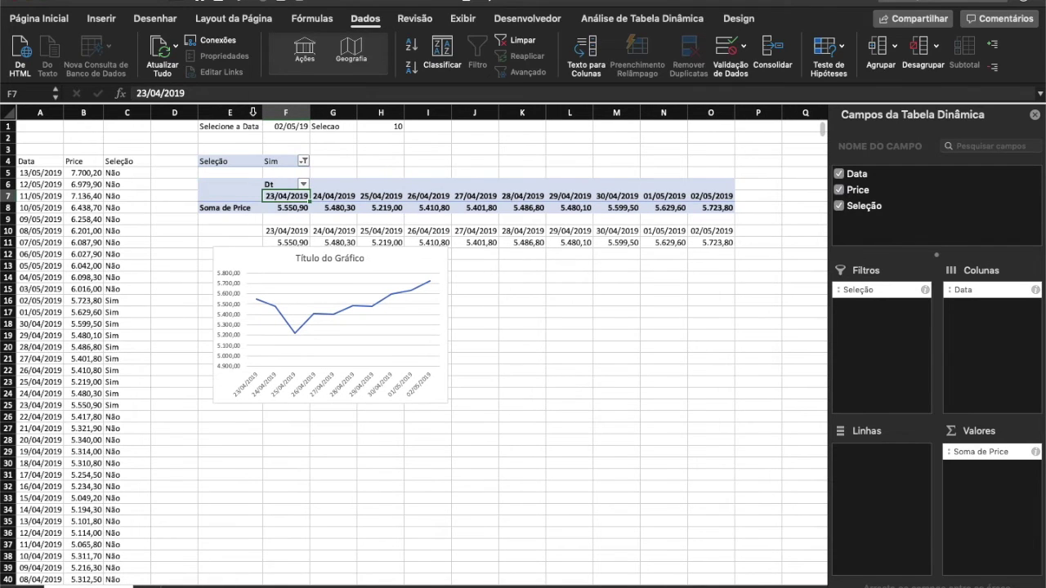
click(302, 129)
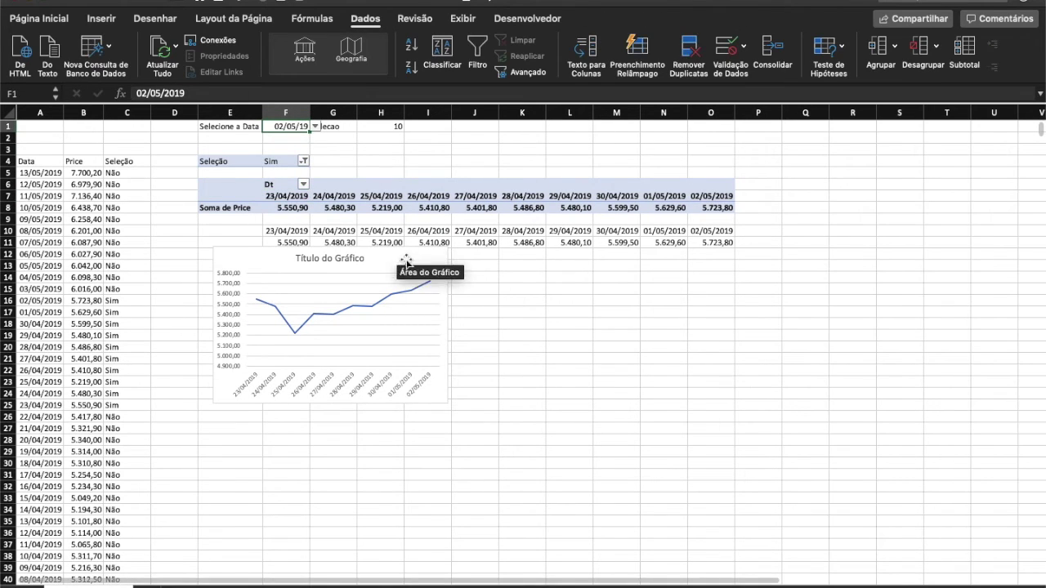
click(289, 140)
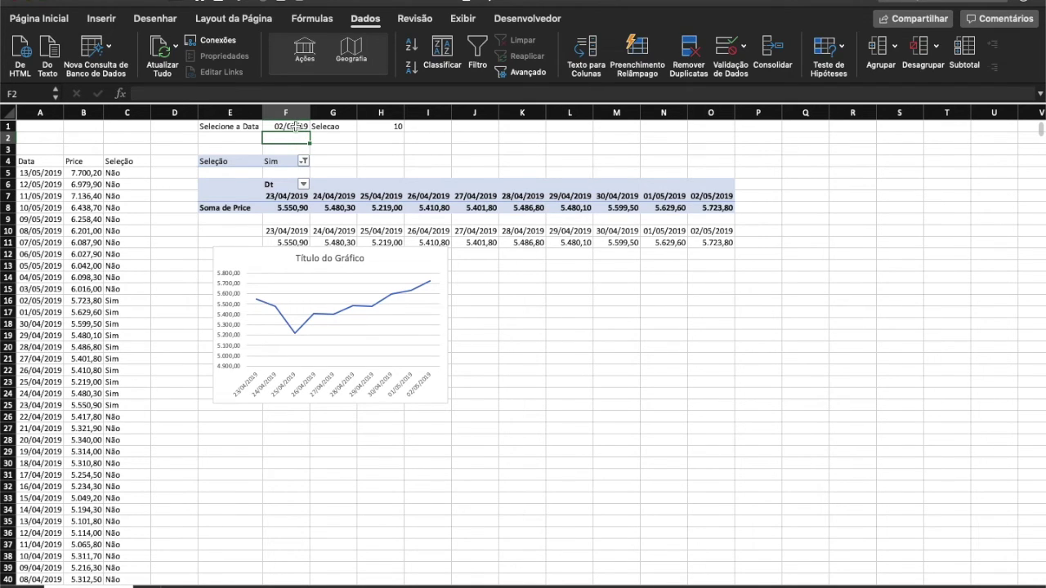
click(296, 127)
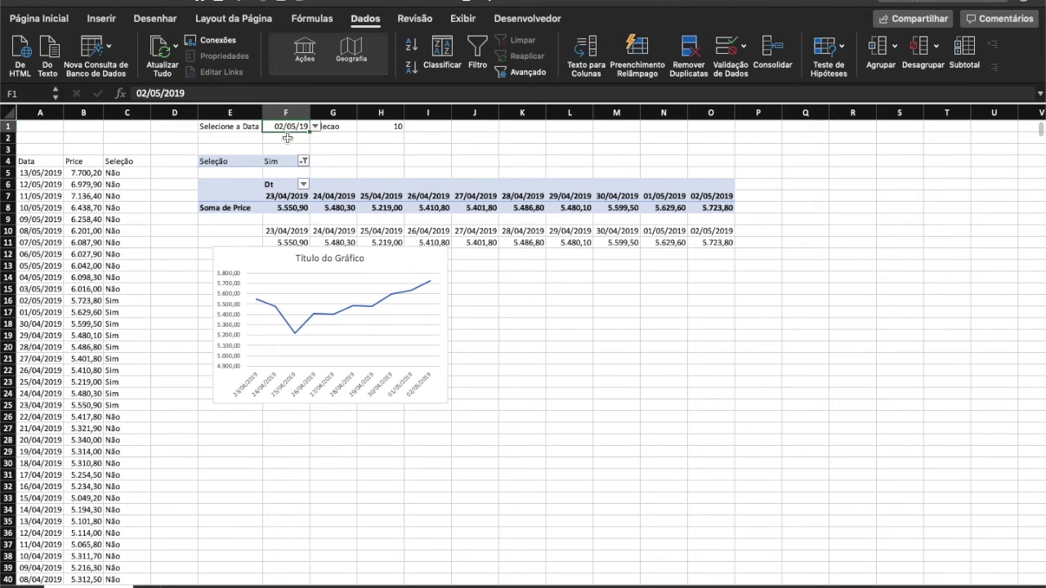
click(287, 138)
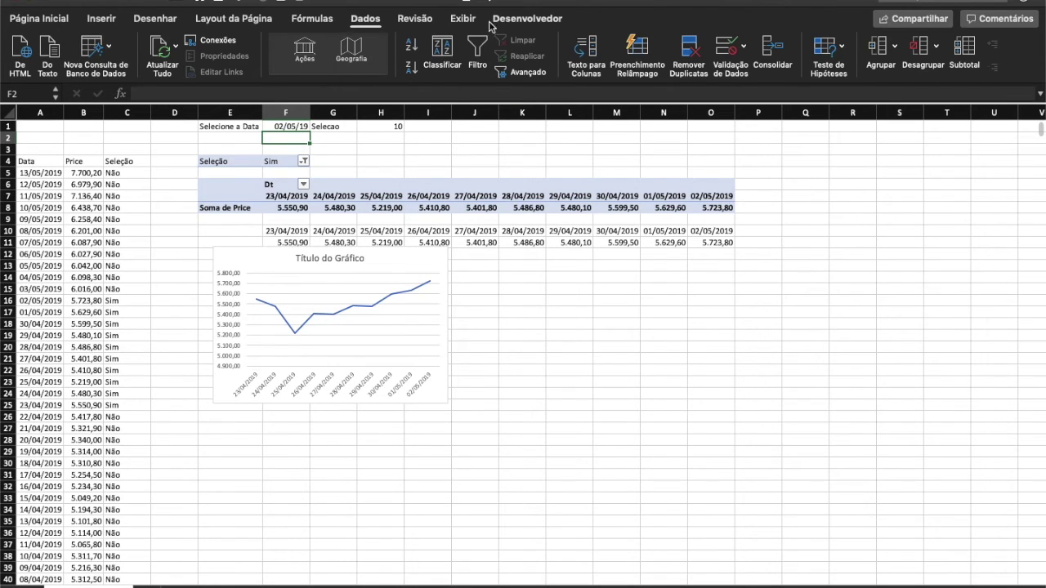
Insert a form button below the reference date cell and assign it the macro name Atualizar.
click(515, 20)
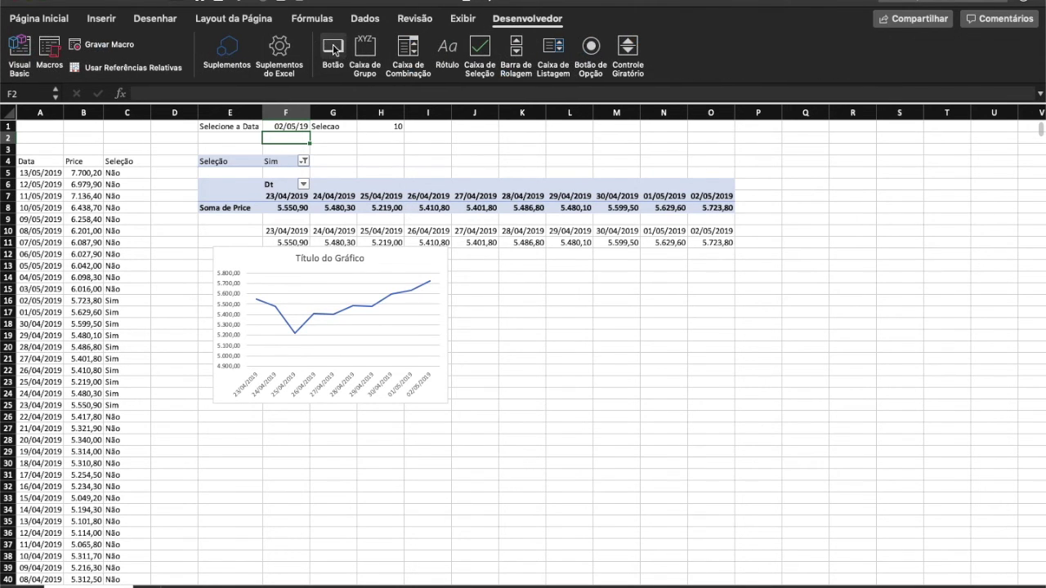
click(298, 140)
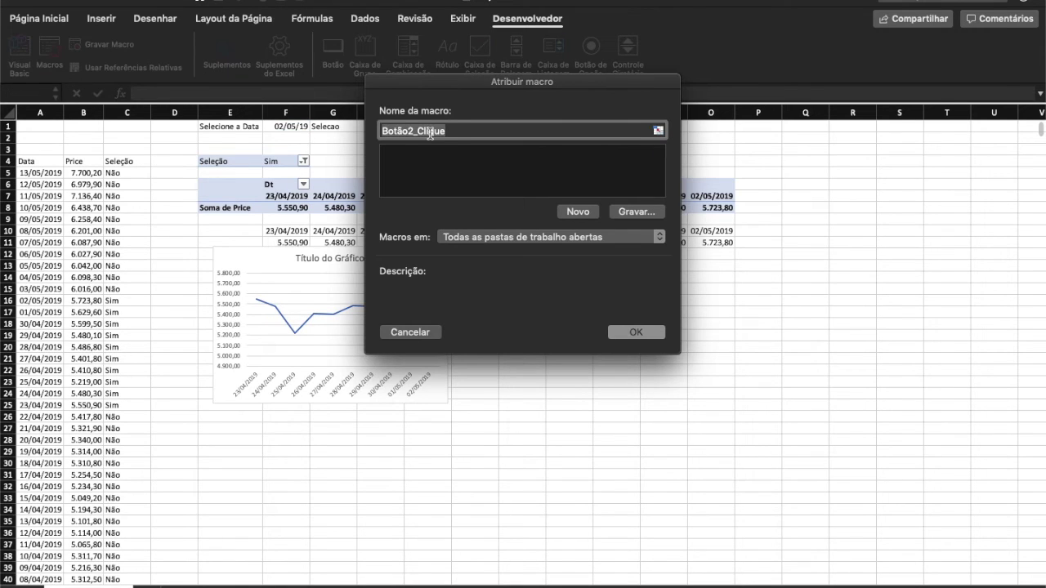
text(Atualizar)
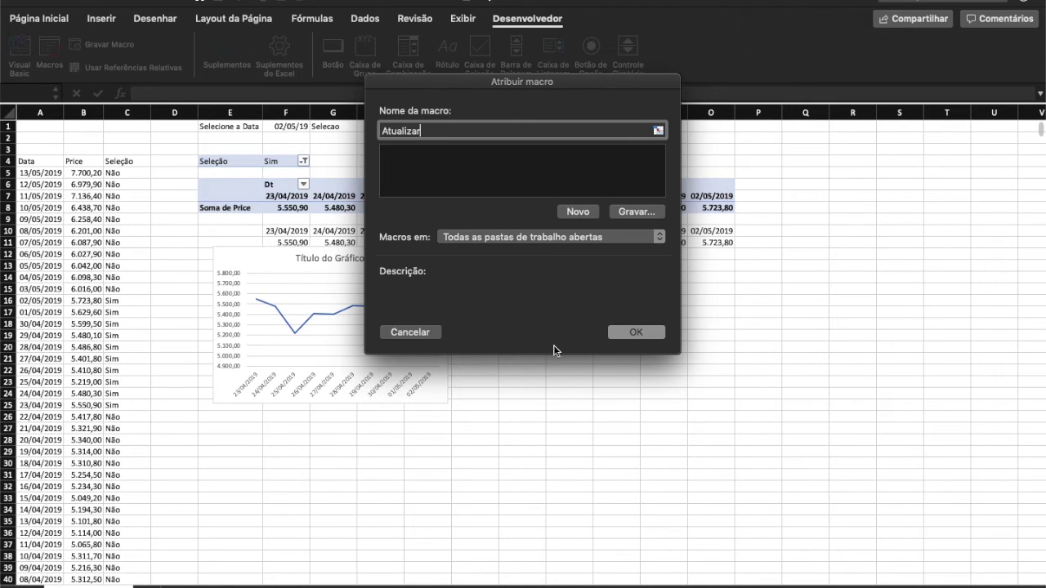
click(629, 332)
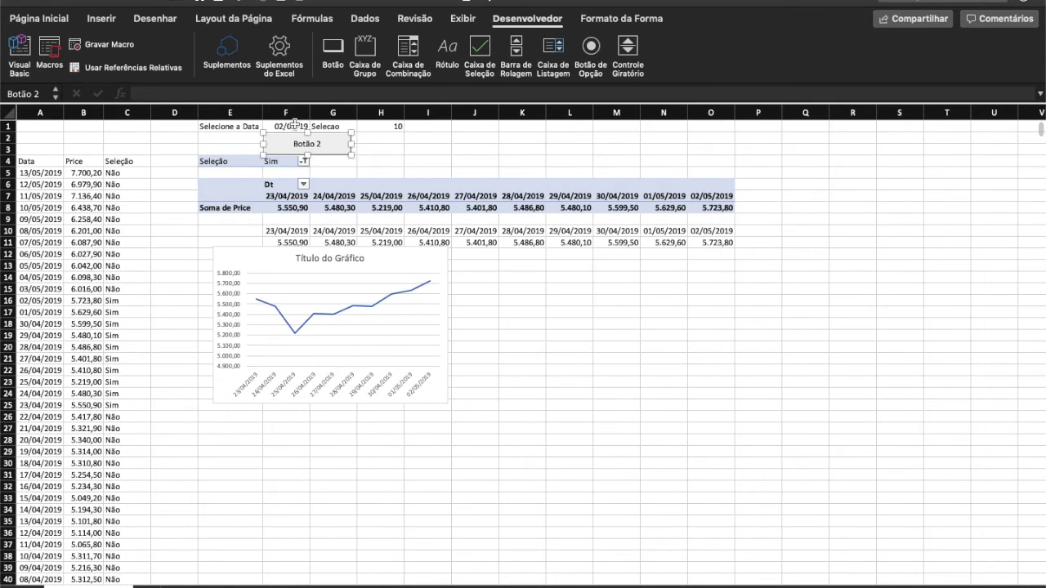
Relabel the new button OK and shrink it to fit cell F2.
click(302, 143)
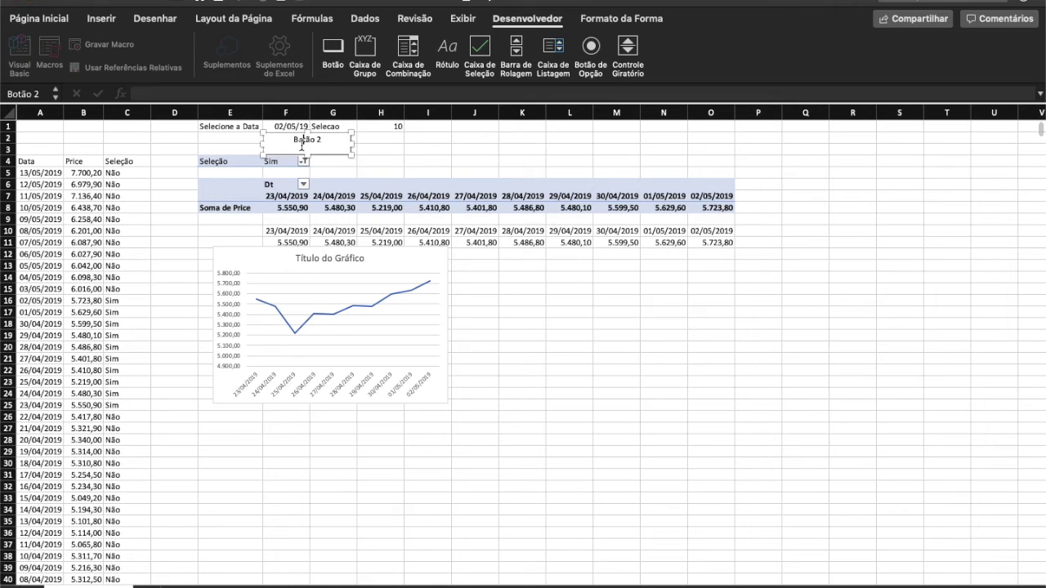
key(BackSpace)
key(BackSpace)
drag(351, 154, 311, 136)
click(345, 137)
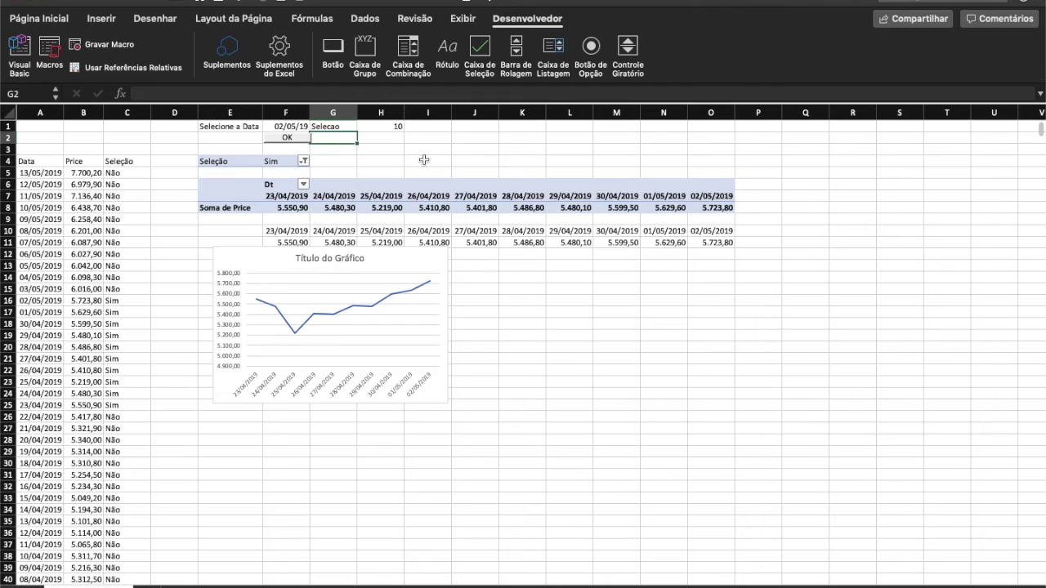
Test the OK button by running its assigned macro.
click(292, 138)
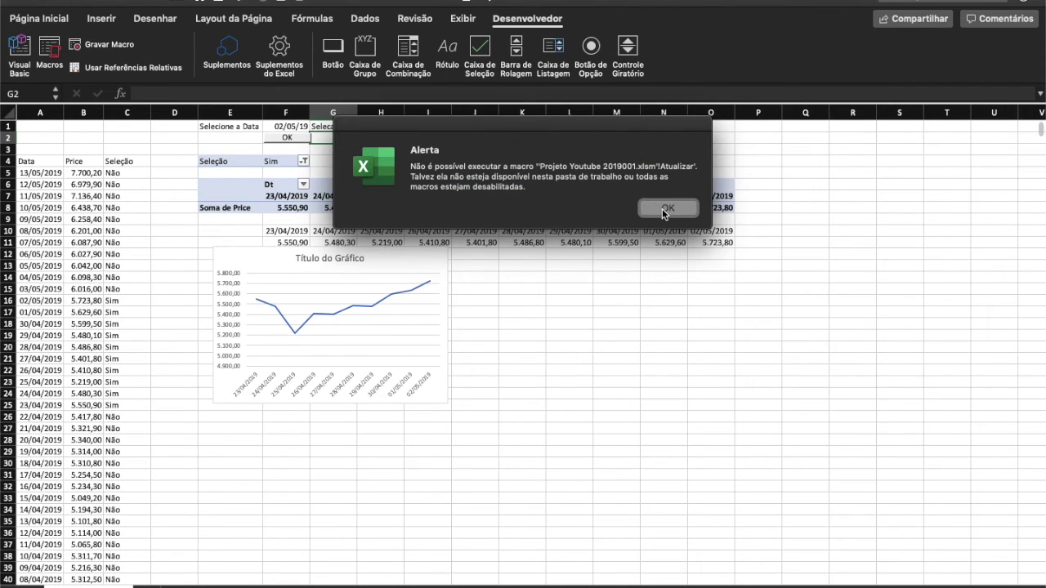
click(666, 209)
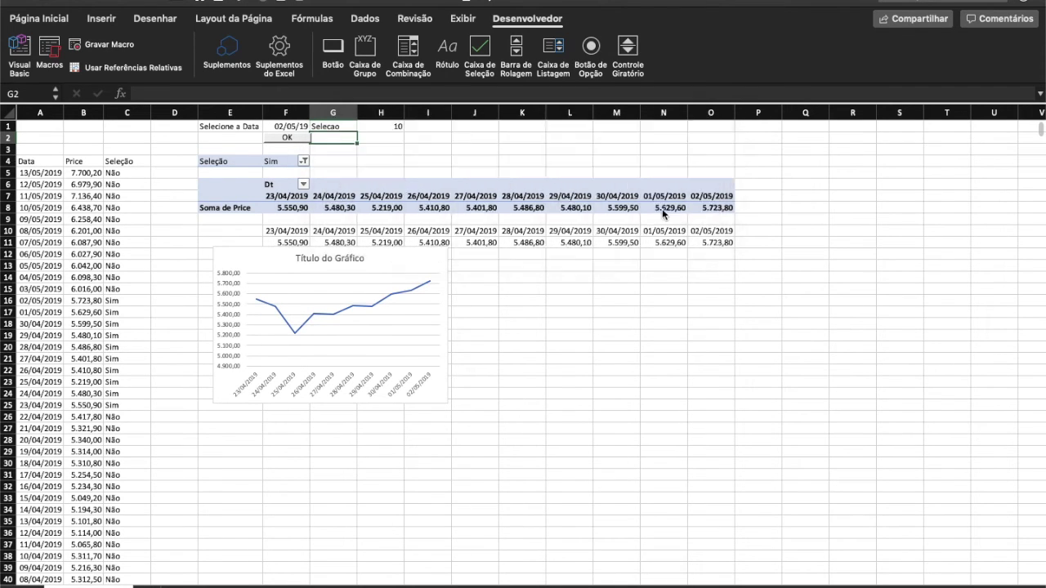
right_click(294, 139)
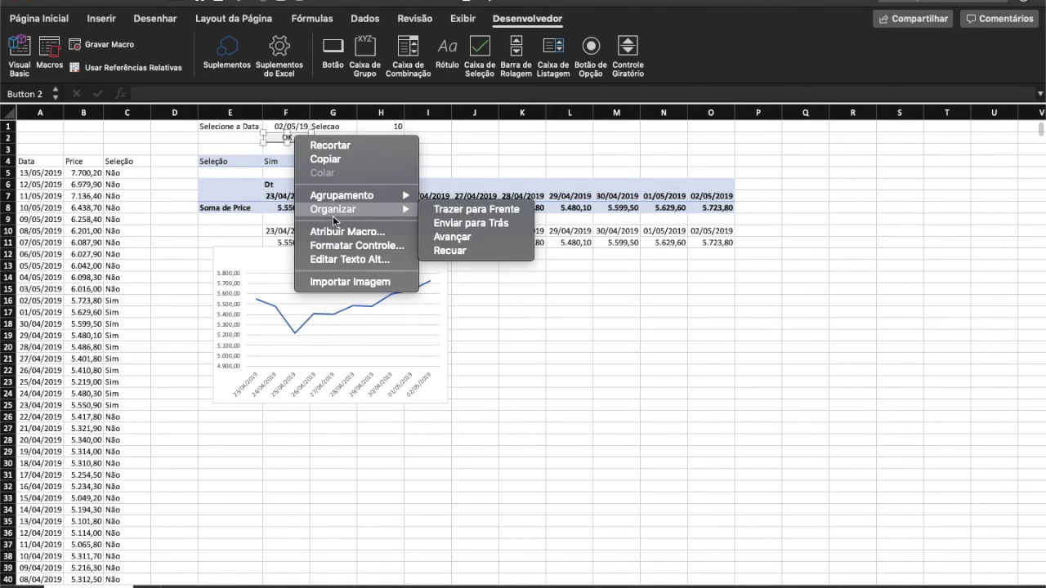
click(472, 134)
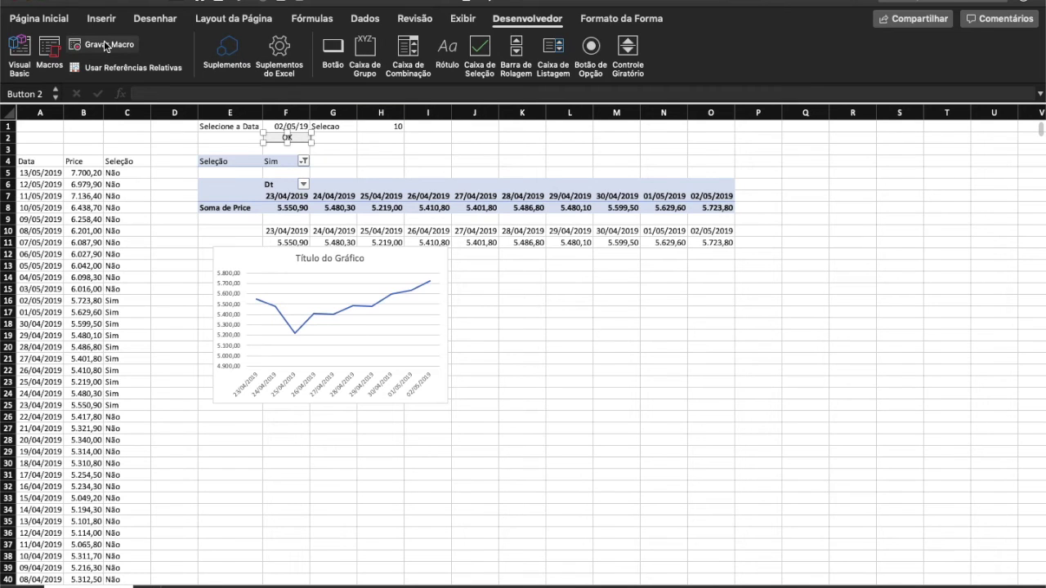
Start recording a macro named AtTD, stored in this workbook, with cell D5 selected.
click(172, 172)
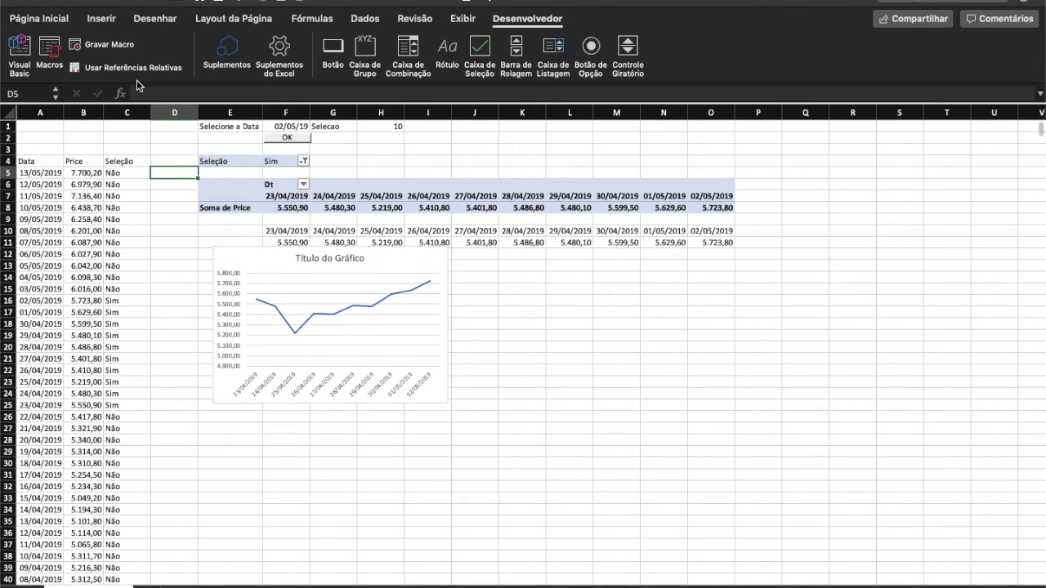
click(103, 44)
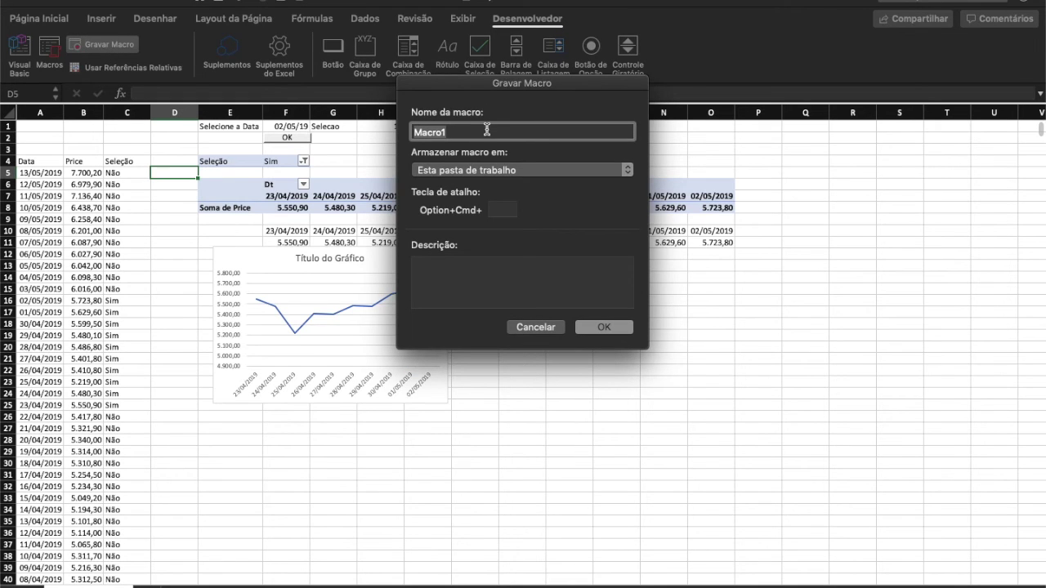
text(A)
key(BackSpace)
text(AtTD)
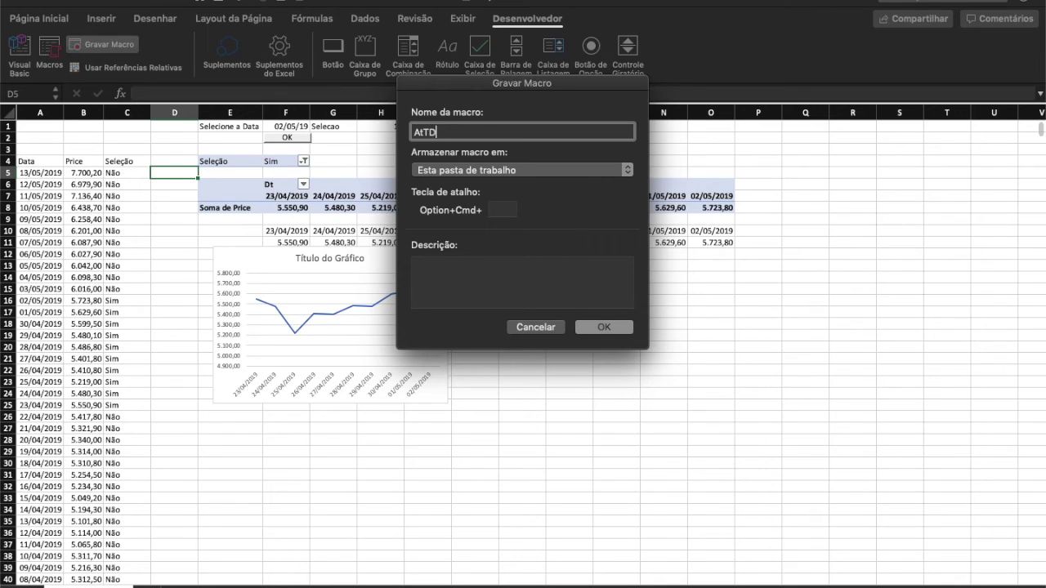
click(605, 327)
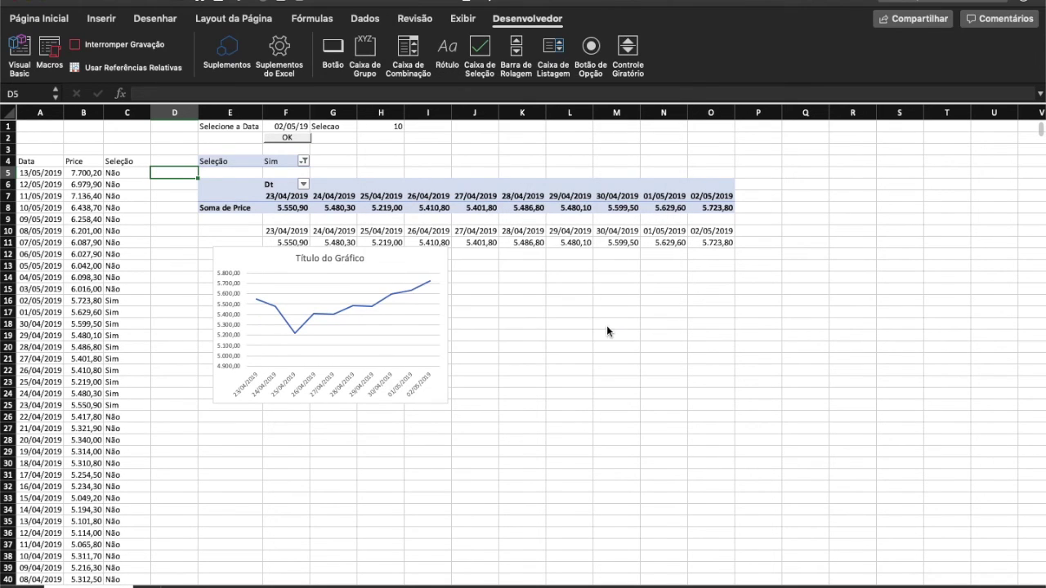
Refresh the pivot table from a cell inside it, E7, so the running macro records the refresh.
click(250, 197)
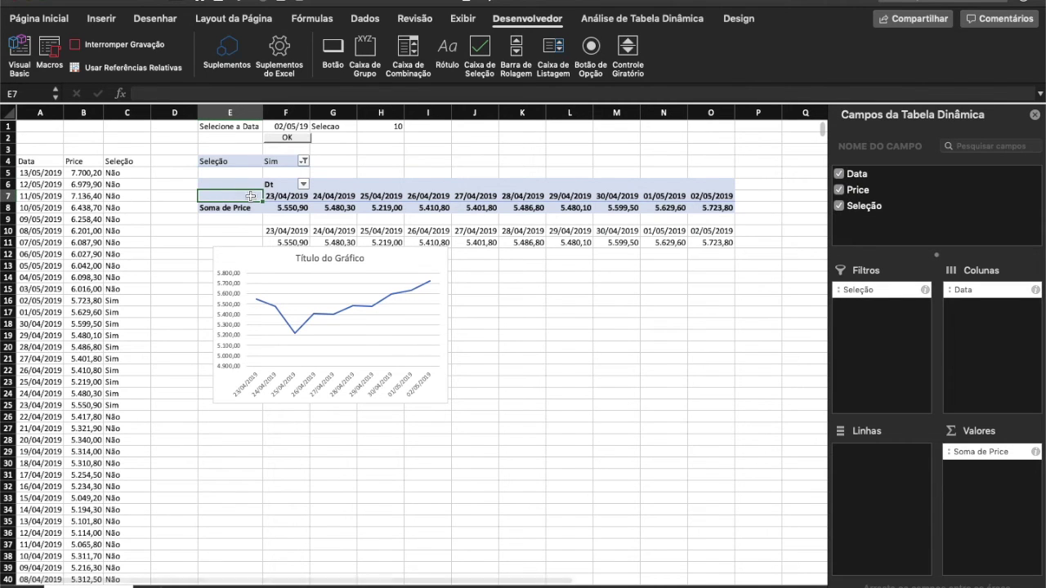
click(365, 18)
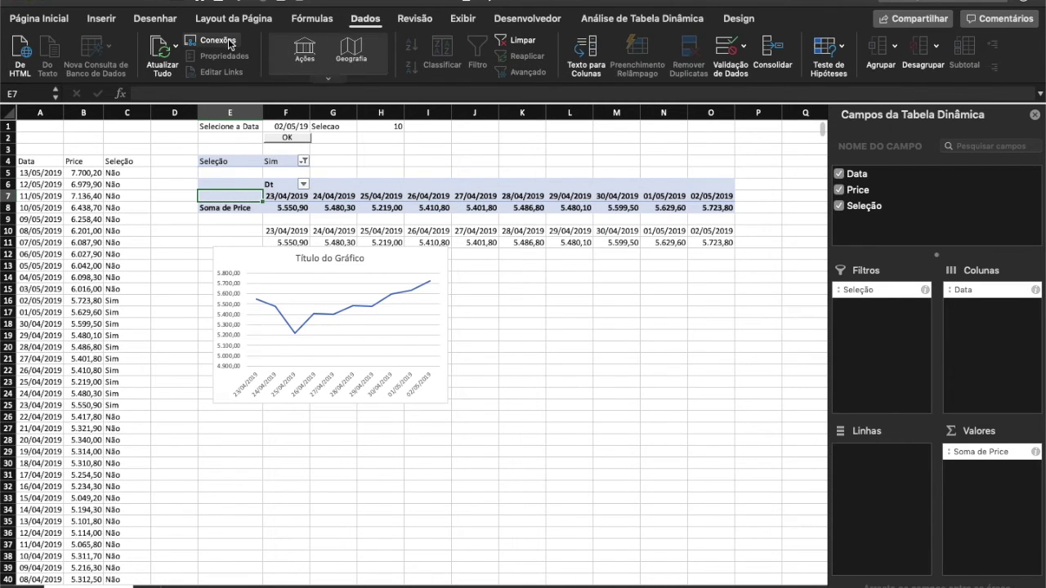
click(176, 47)
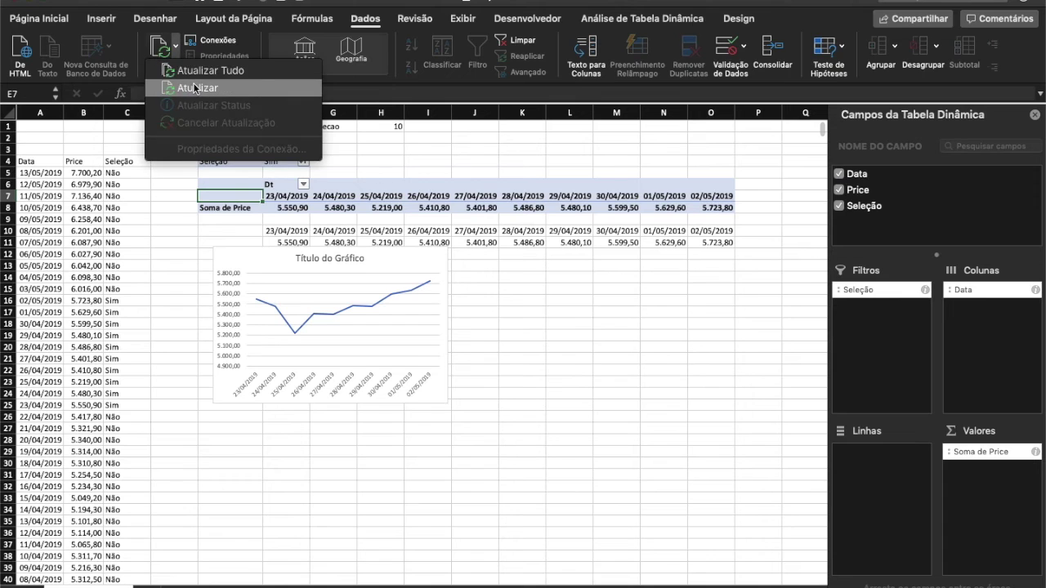
click(195, 88)
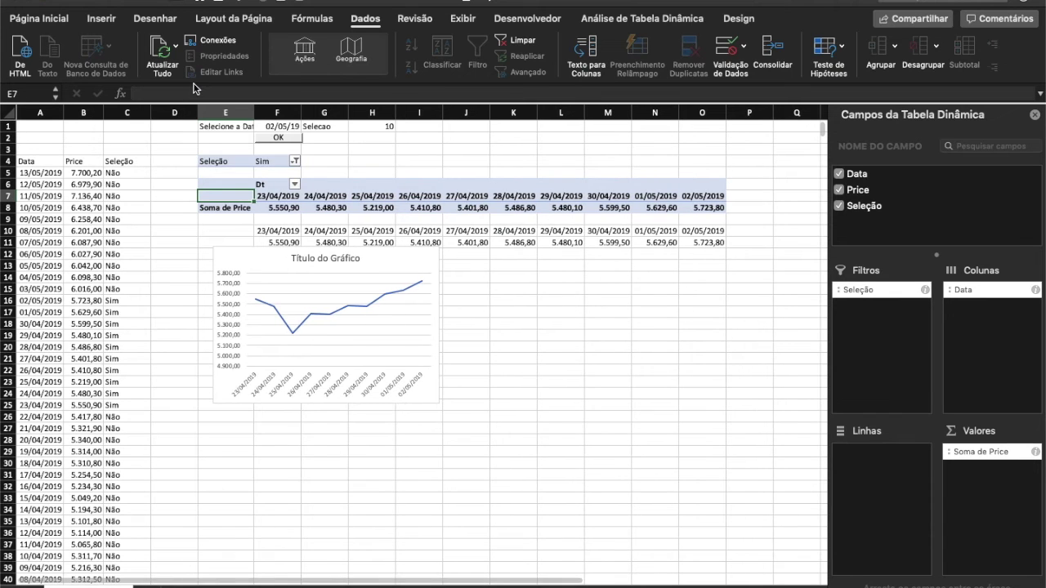
Select the reference date cell F1 as the macro's final action and stop recording.
click(275, 126)
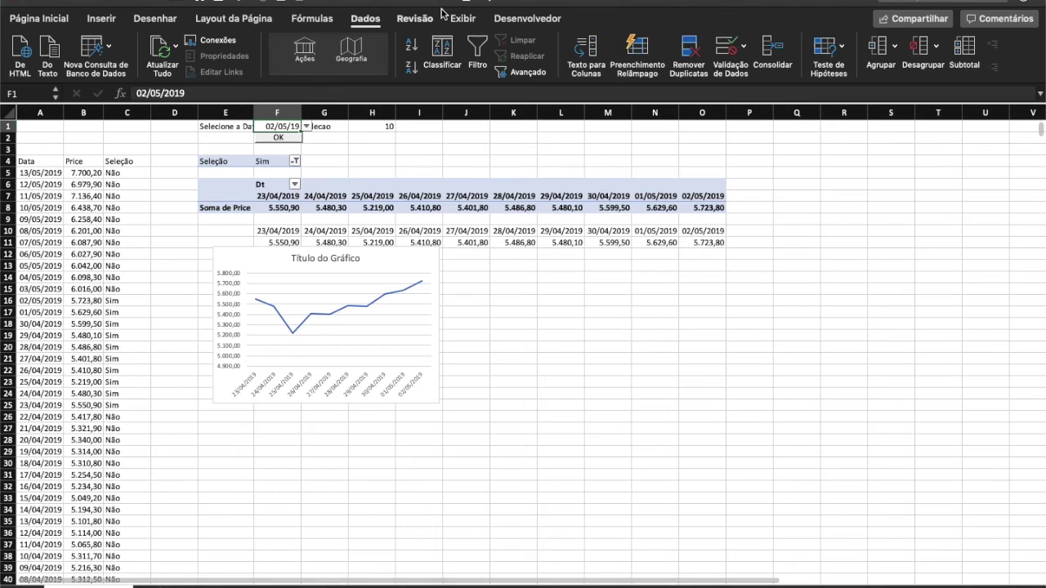
click(507, 21)
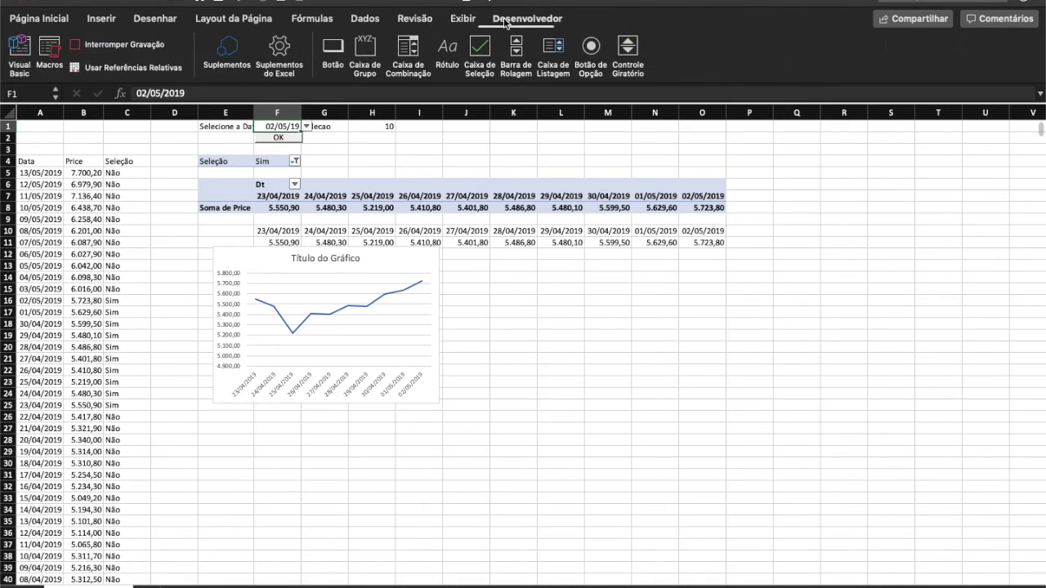
click(126, 46)
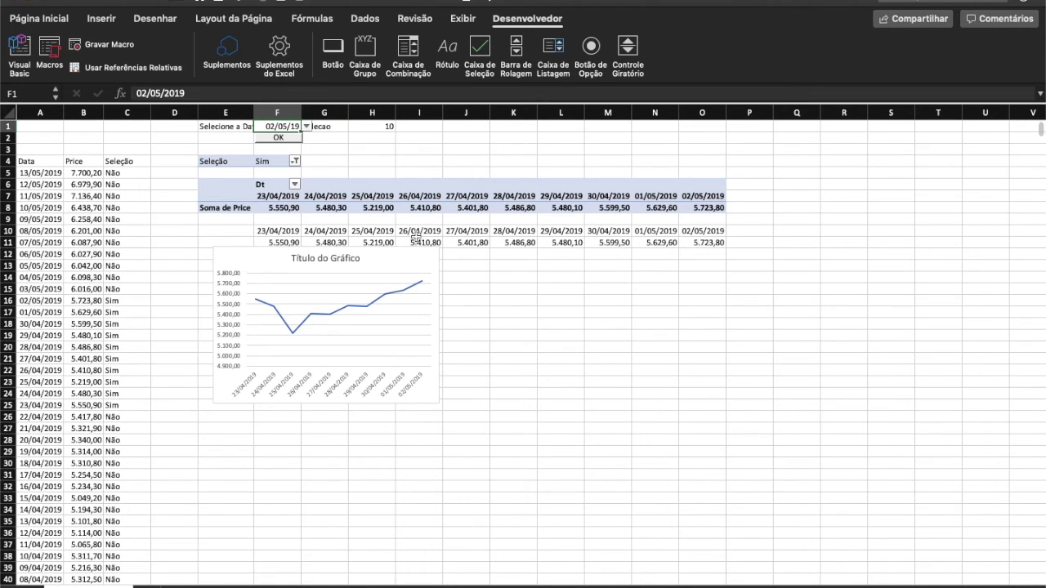
Open the AtTD macro's code to examine the recorded commands, and return to the worksheet.
click(51, 49)
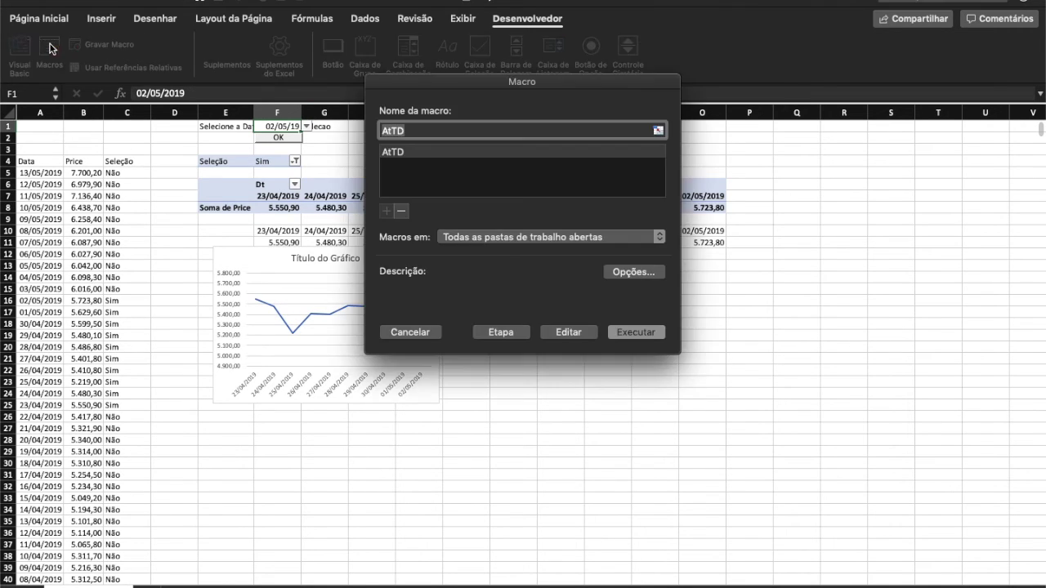
click(564, 331)
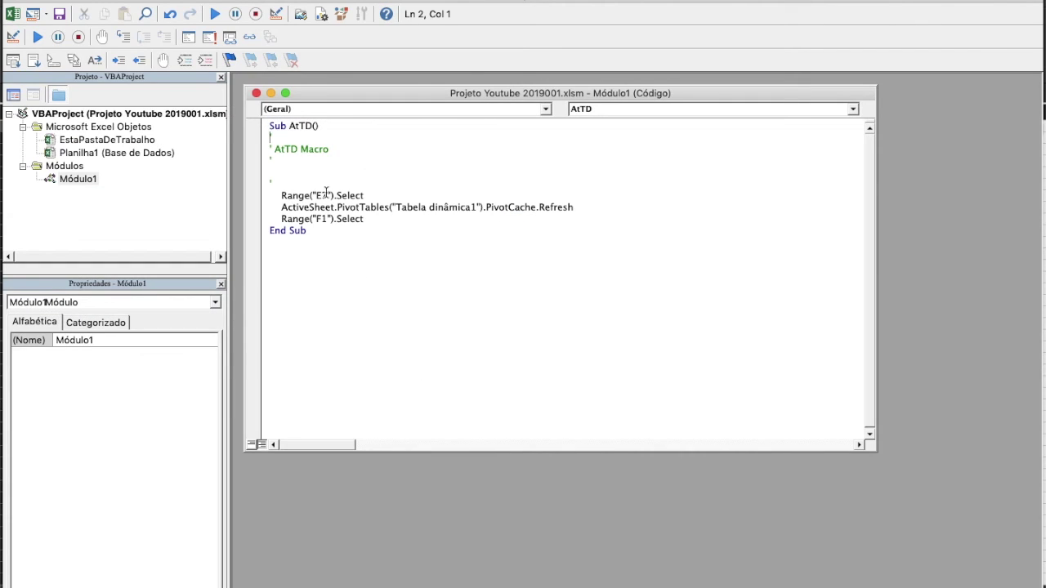
click(13, 5)
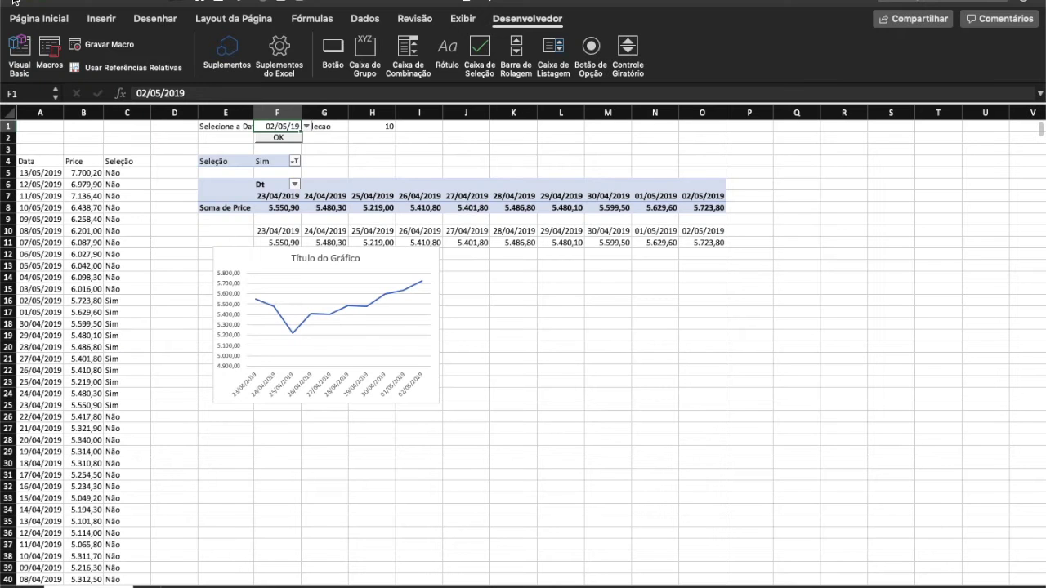
Assign the AtTD macro to the OK button and deselect the button.
right_click(281, 139)
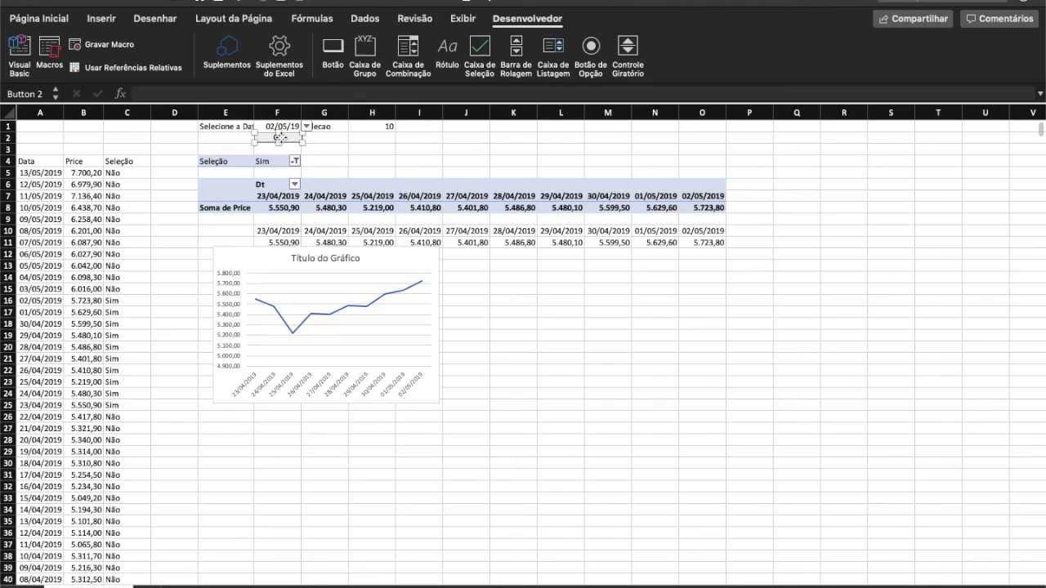
click(333, 231)
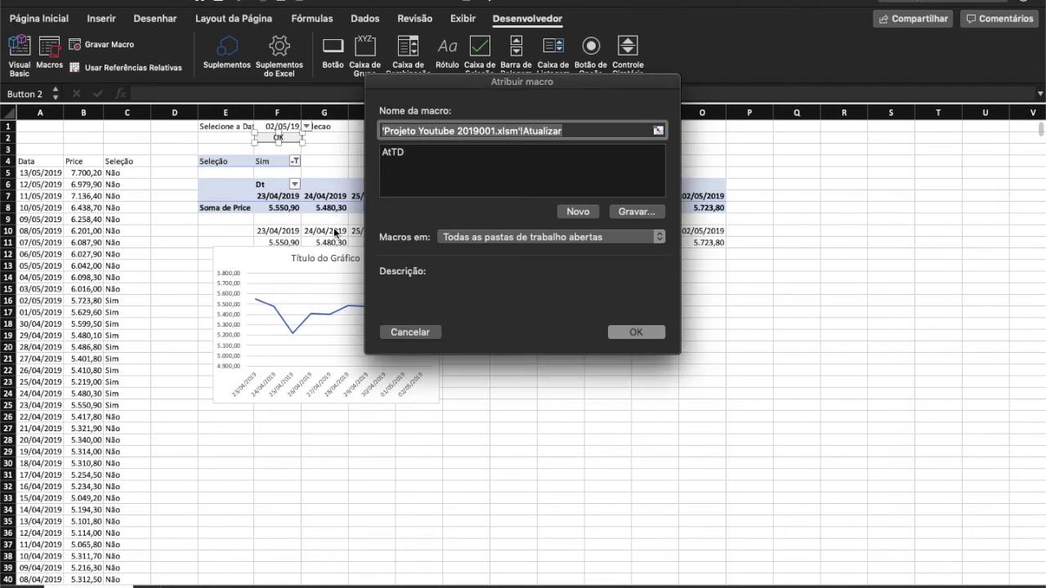
click(391, 153)
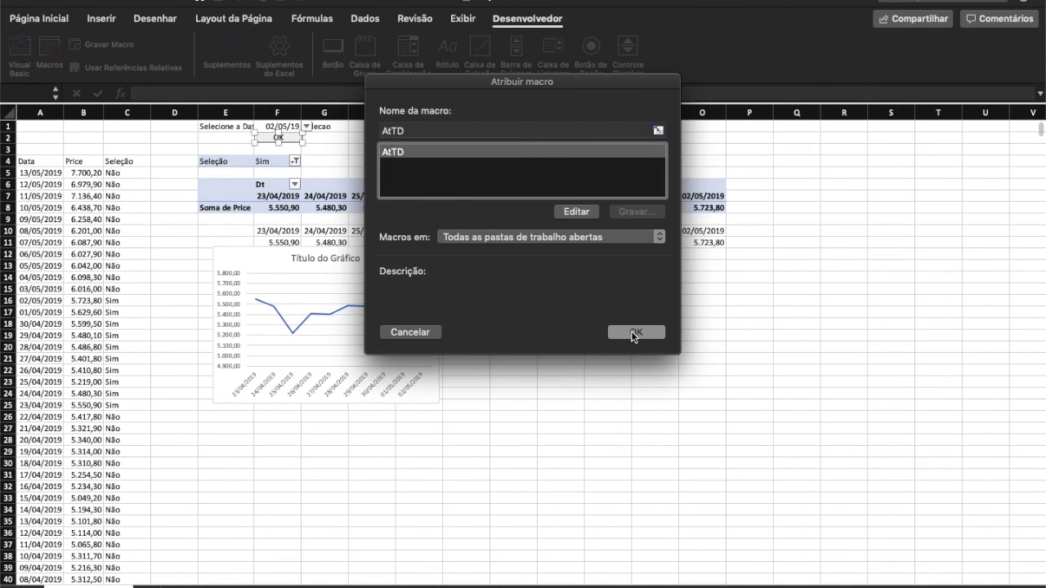
click(631, 331)
click(358, 161)
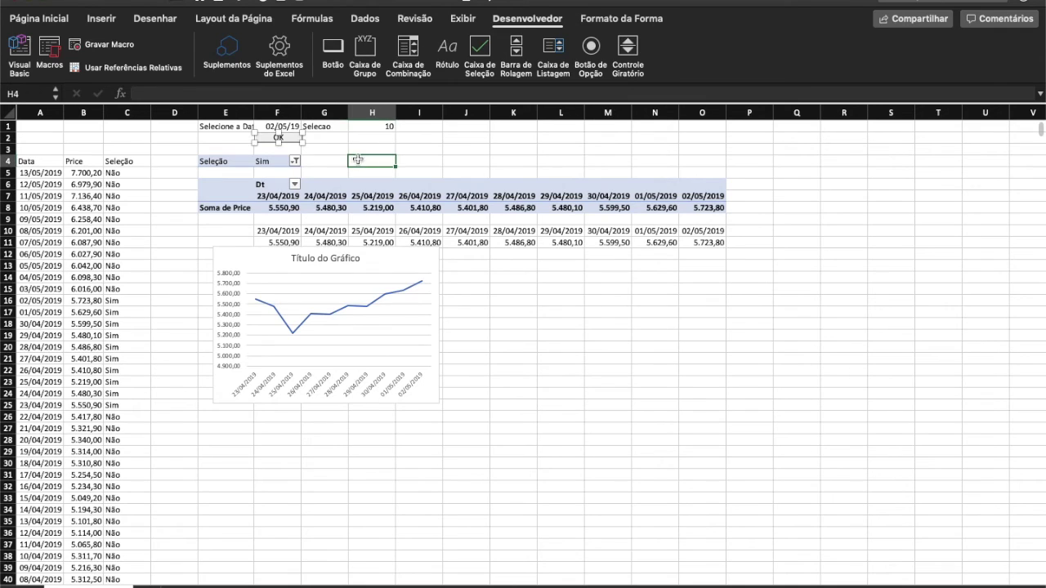
Choose 16/03/2018 as the reference date in F1 and run the OK button to refresh the pivot table and chart.
click(291, 128)
click(306, 127)
scroll(292, 254, down, 15)
click(292, 255)
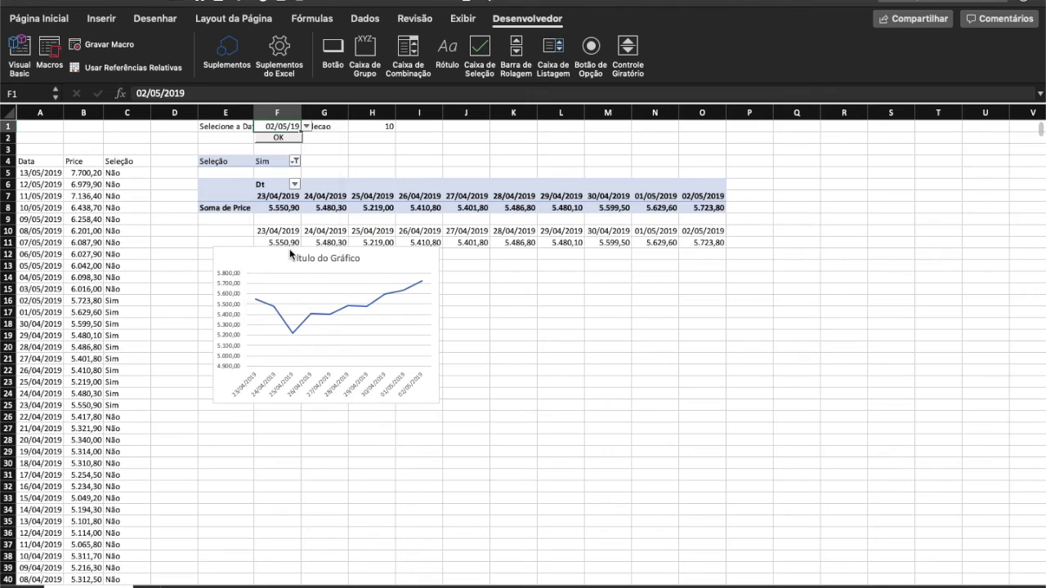
click(278, 137)
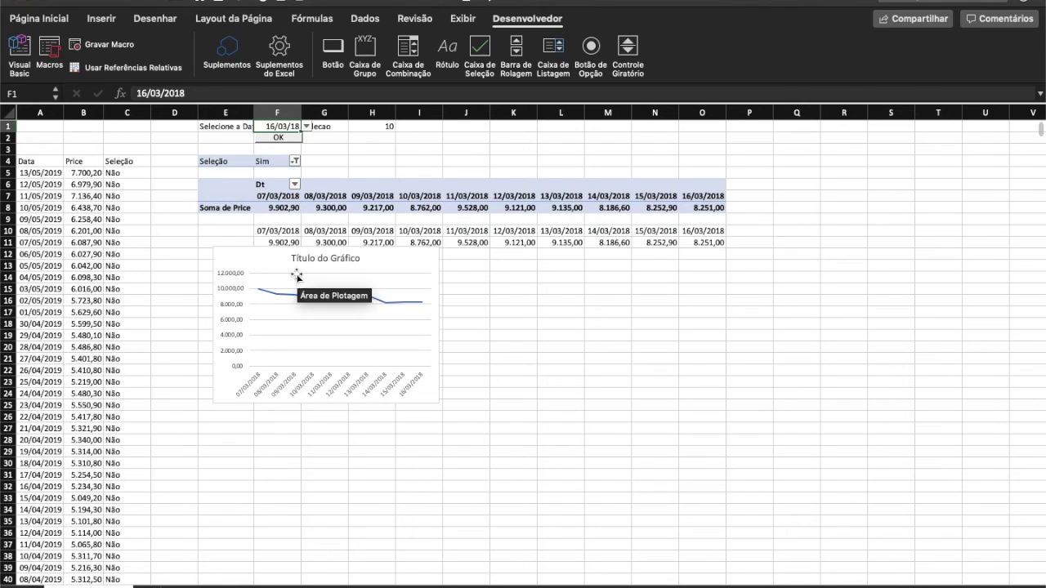
Enter the formula =concatenar("Valores Históricos BitCoin (";h1;") ultimos dias") in cell J1.
click(459, 123)
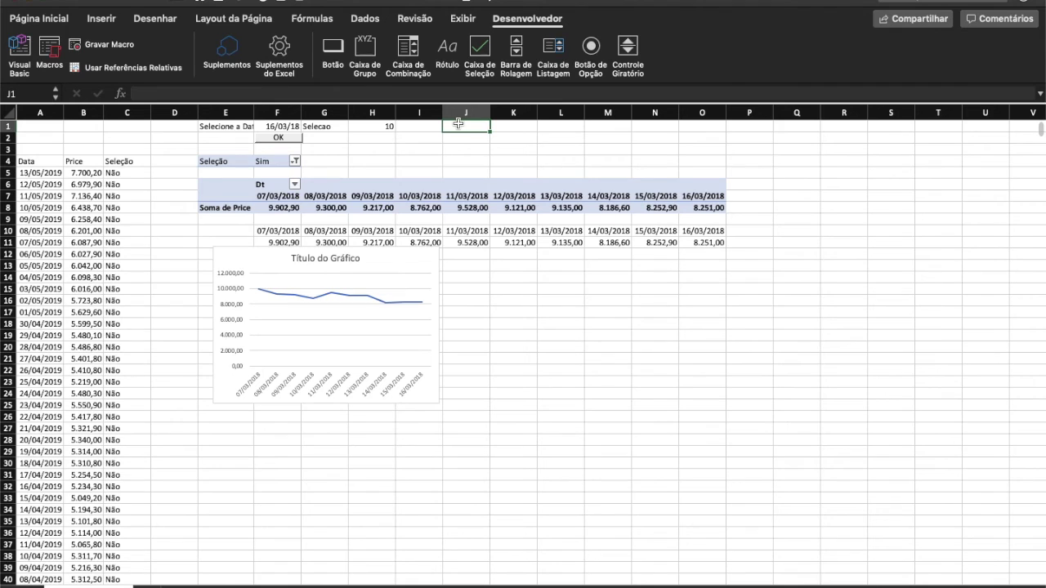
text(=concatenar()
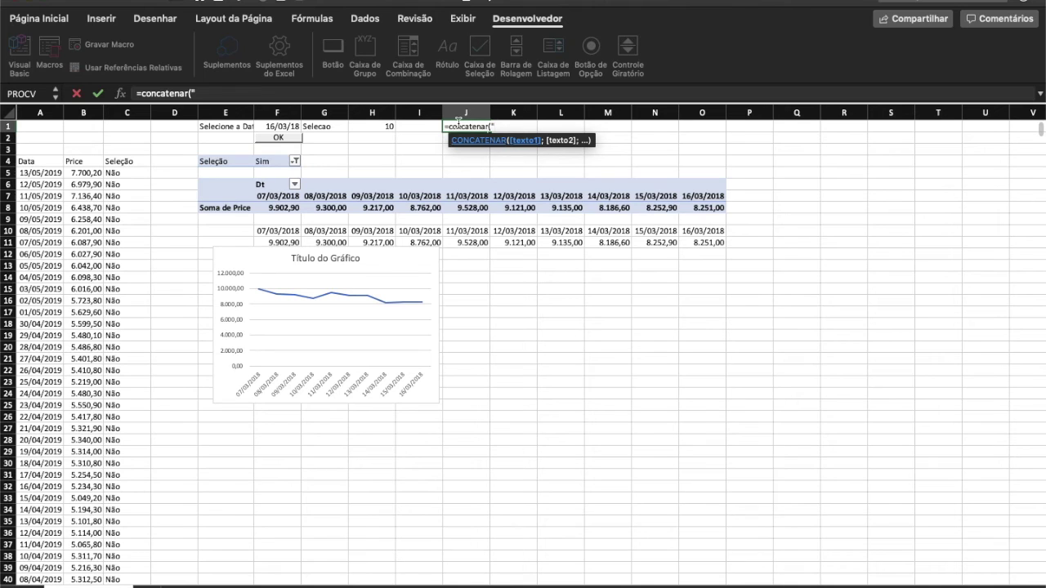
text("Vaores)
key(BackSpace)
key(BackSpace)
key(BackSpace)
key(BackSpace)
text(lores Históric)
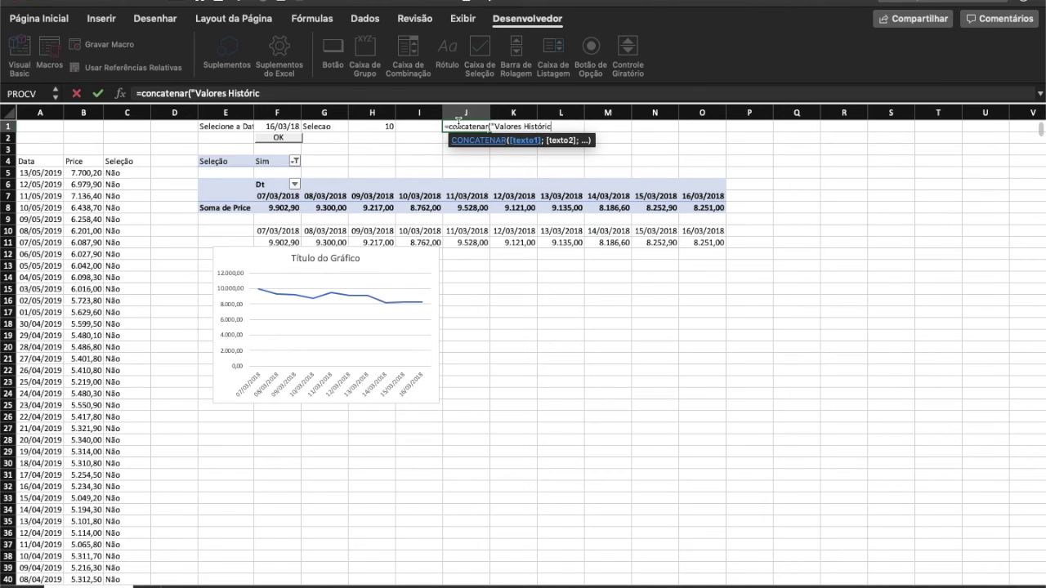
text(os BitCoin)
key(BackSpace)
text((";)
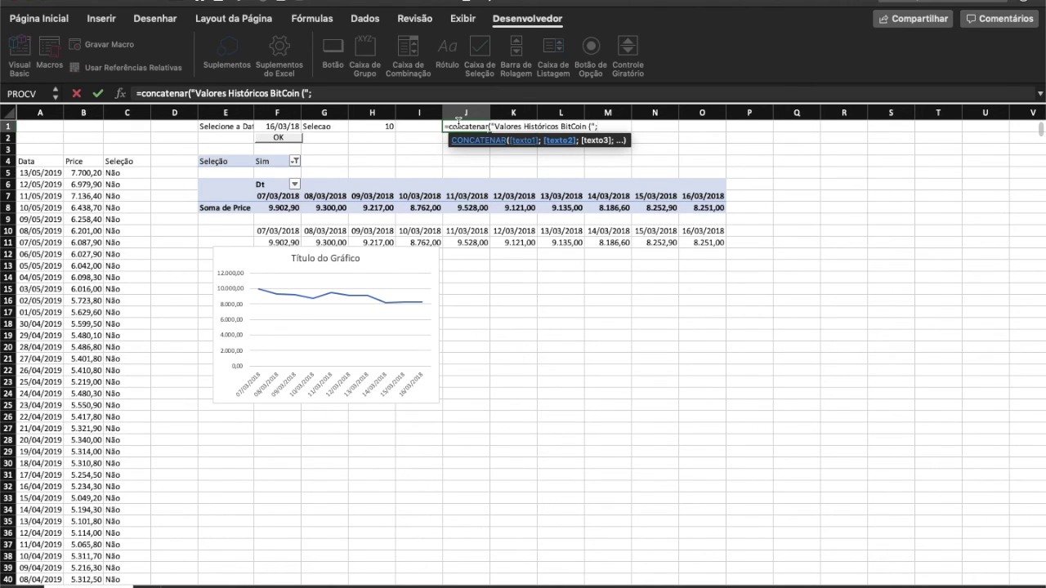
text(h1)
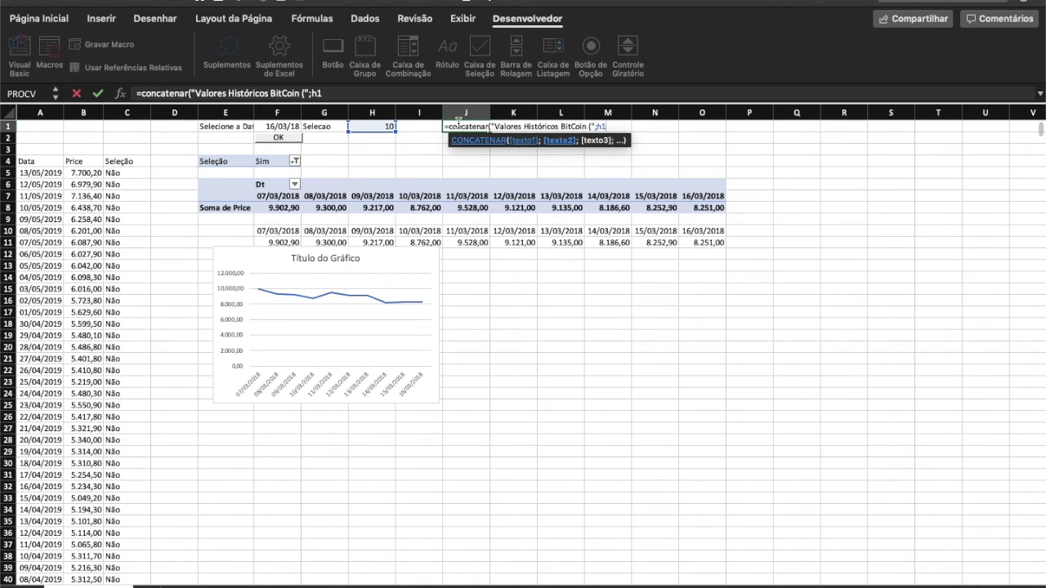
text(;)
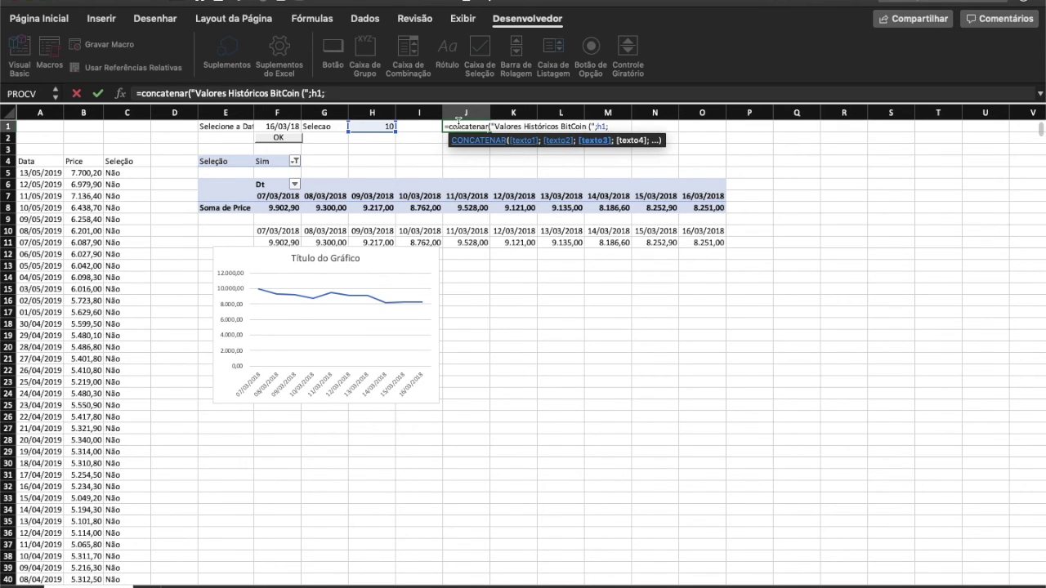
text(") ultimos dias")
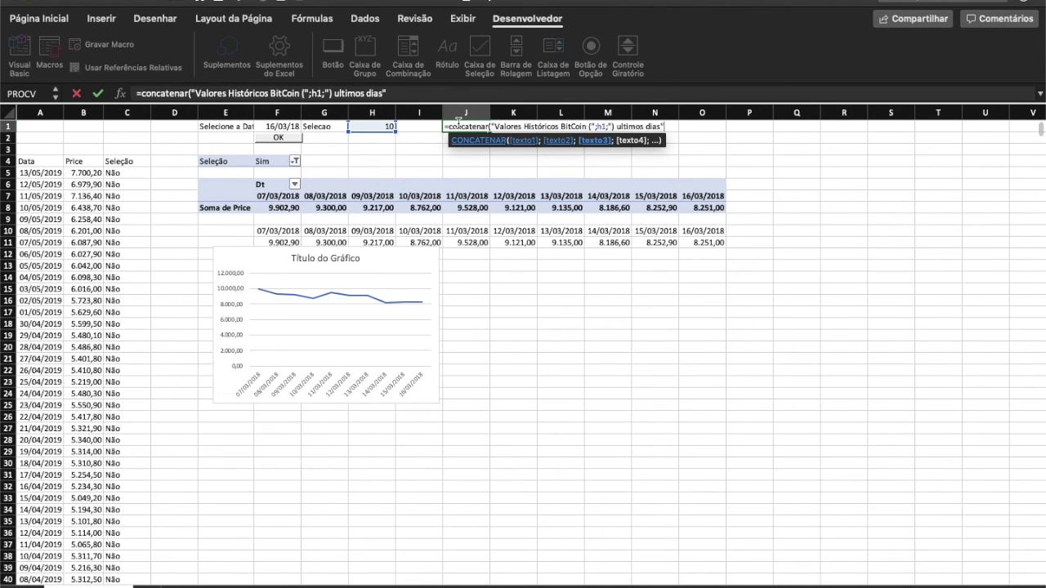
text())
key(BackSpace)
key(BackSpace)
text())
key(Return)
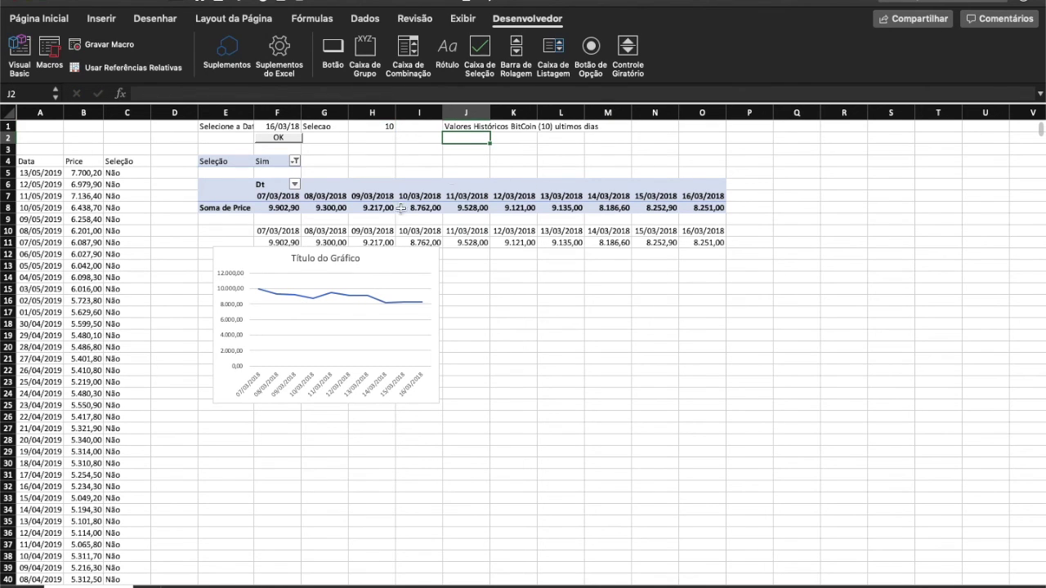
Link the line chart's title to the text in cell J1.
click(325, 258)
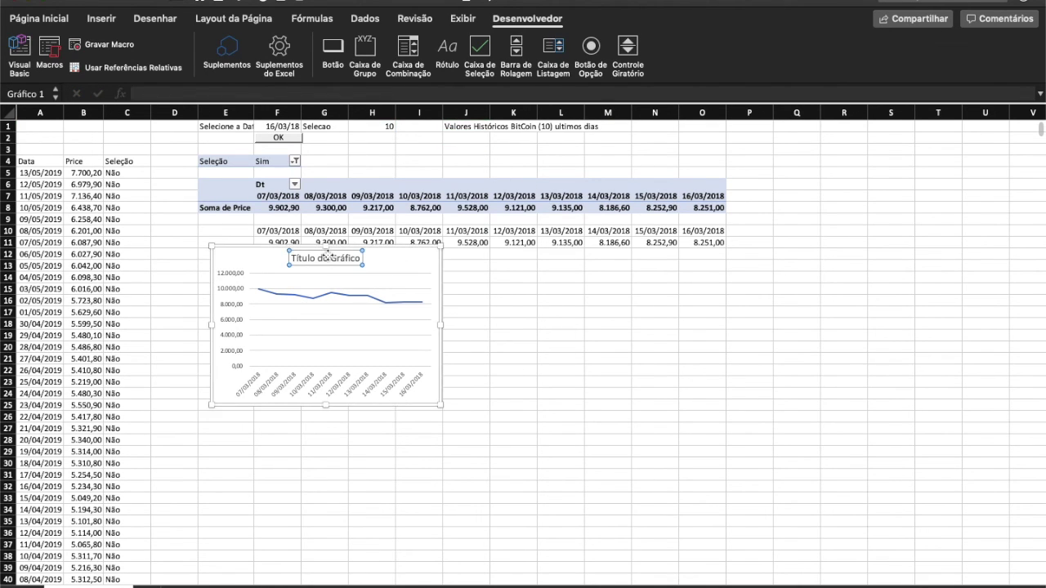
click(388, 94)
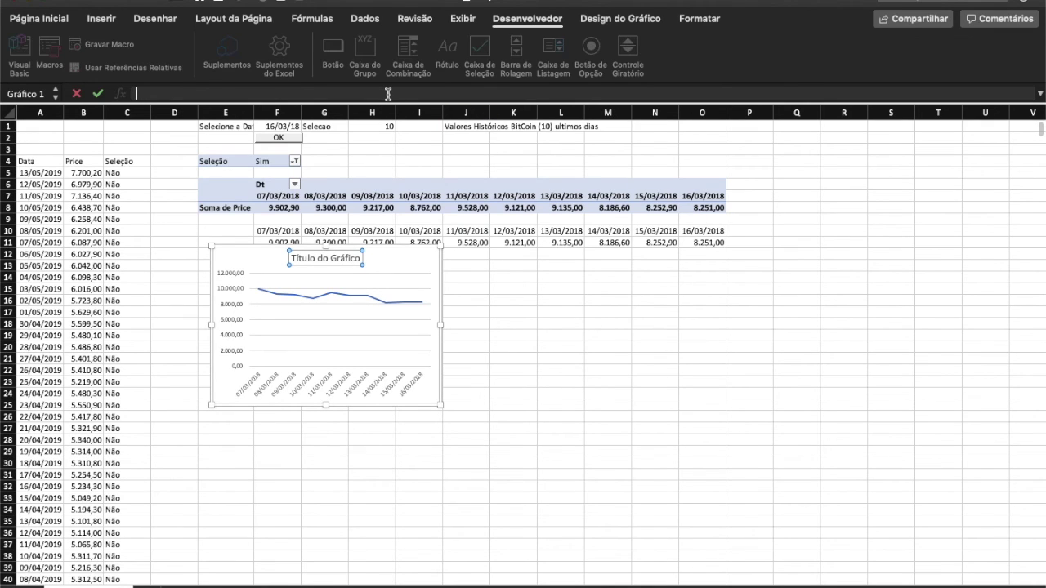
text(=)
click(472, 124)
key(Return)
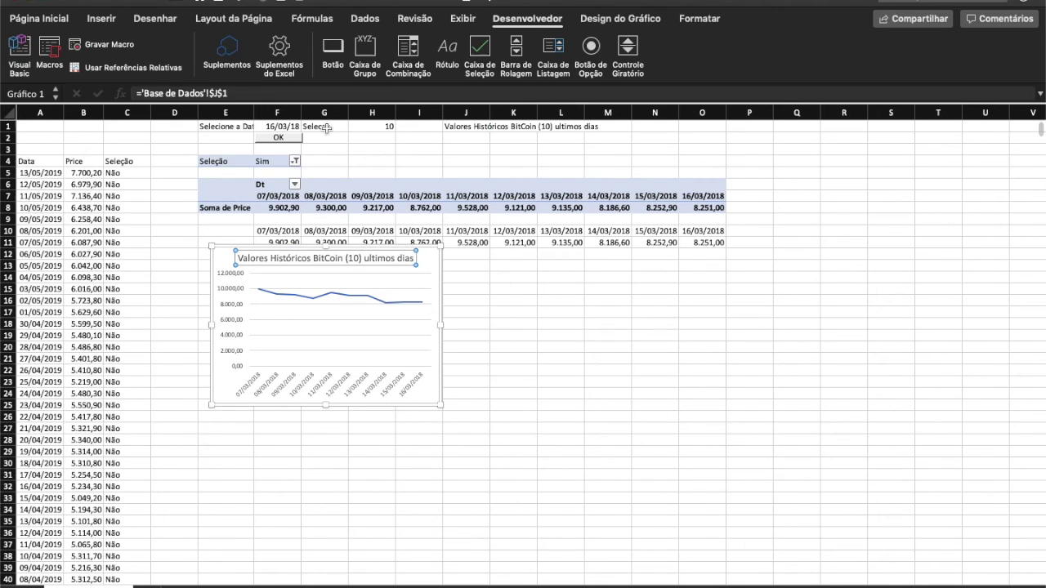
Test the linked chart title by setting the Selecao value in H1 to 5 and restoring it to 10.
click(384, 127)
text(5)
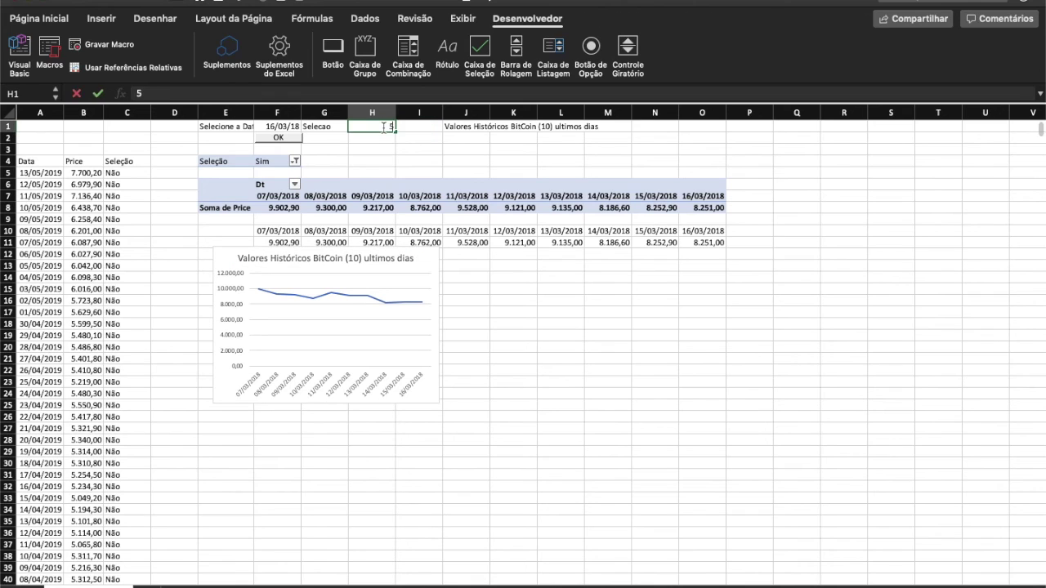
key(Return)
click(379, 128)
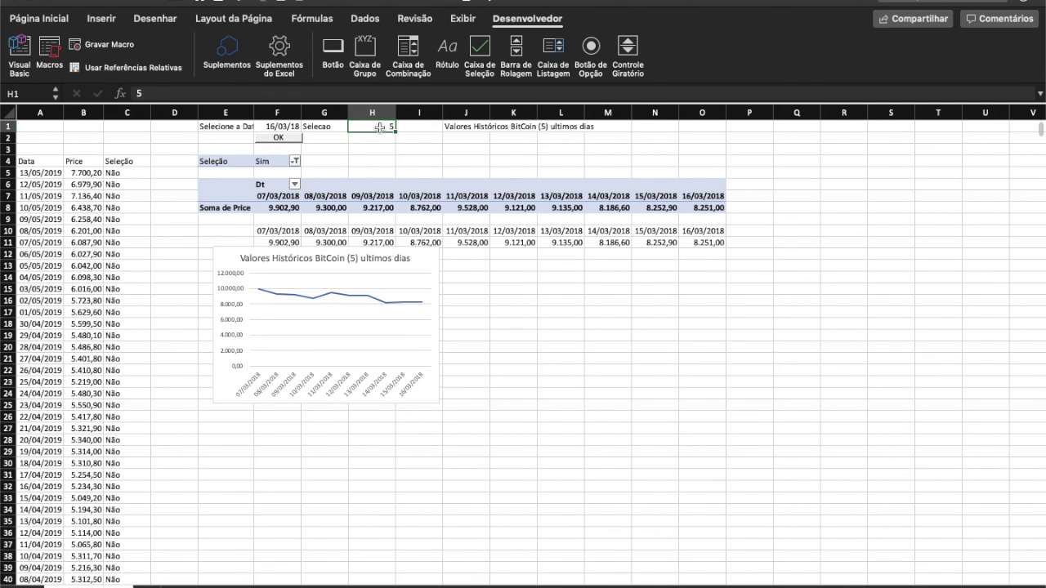
text(10)
key(Return)
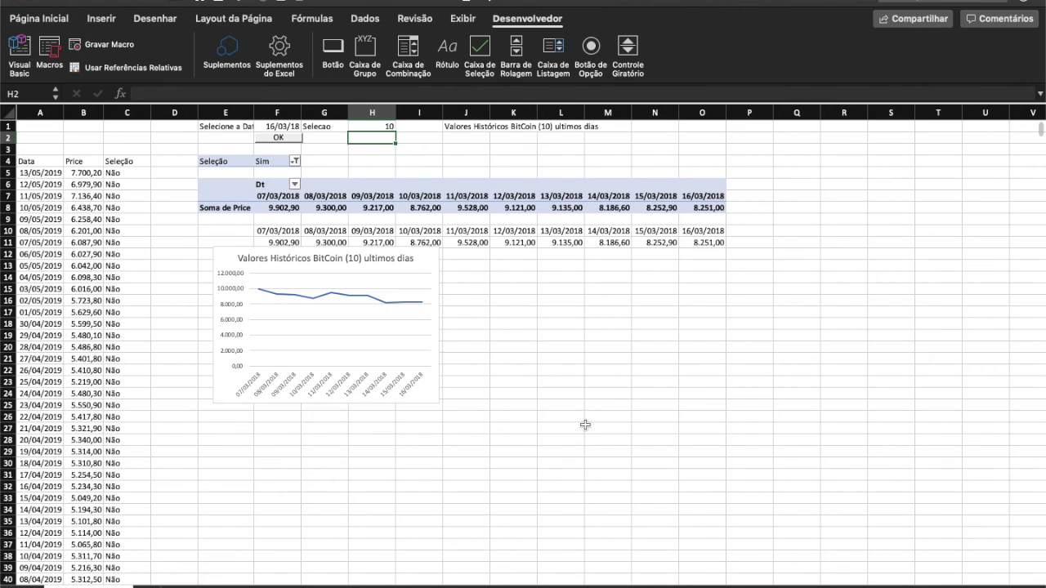
Apply the chart style with the solid blue background and white line to the line chart.
click(299, 322)
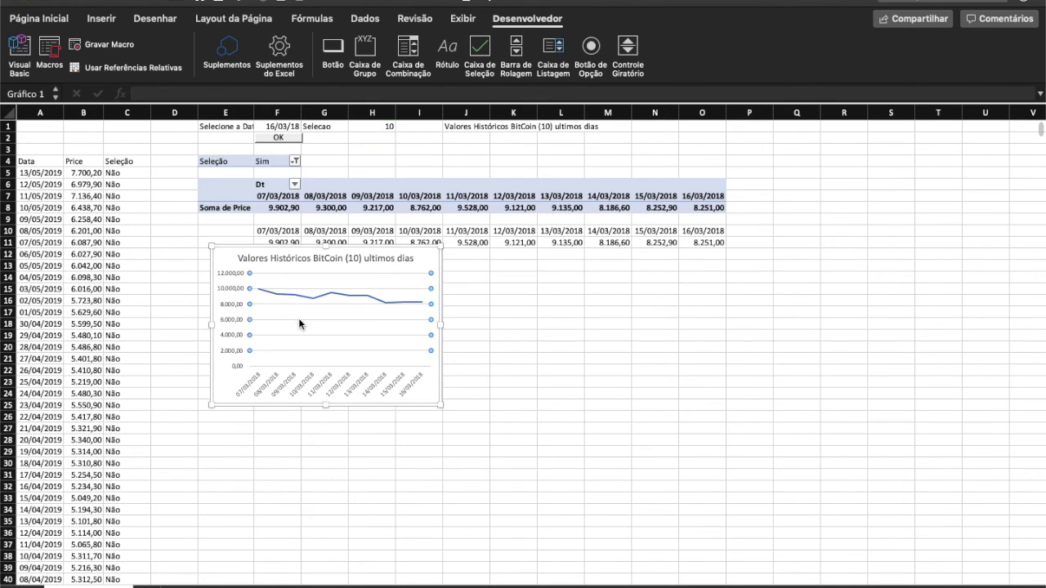
click(233, 18)
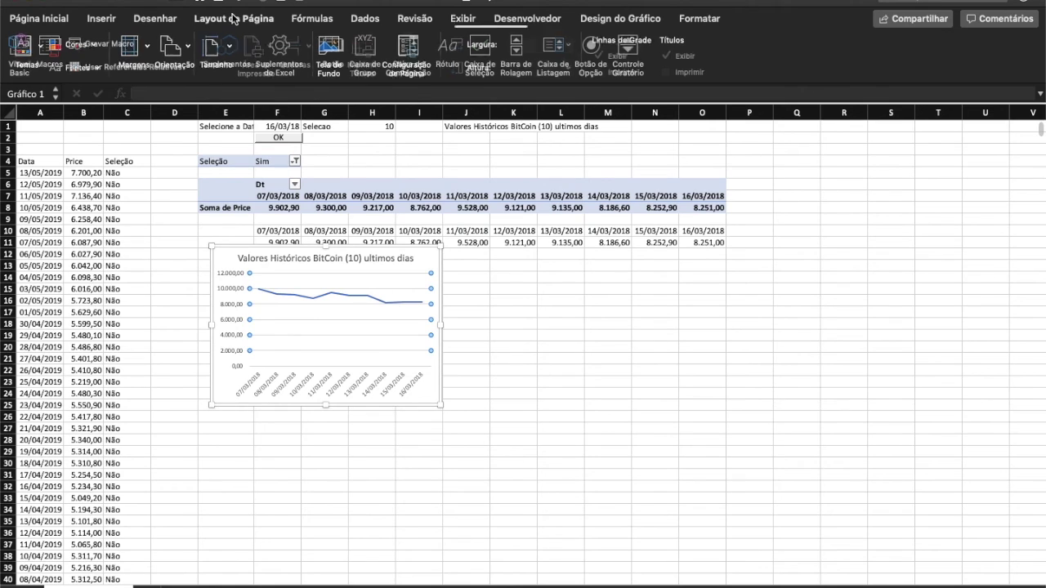
click(54, 19)
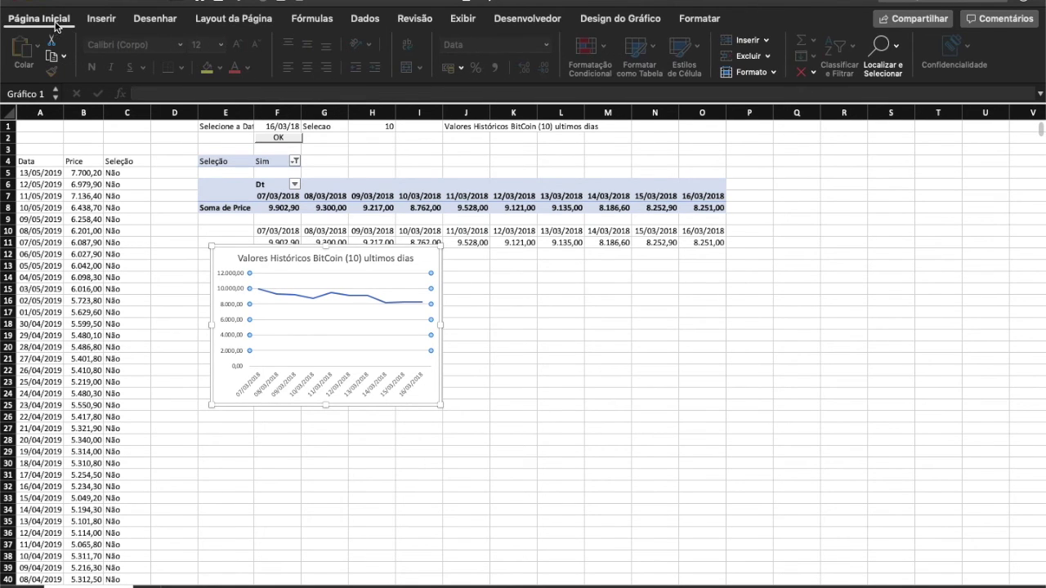
click(598, 19)
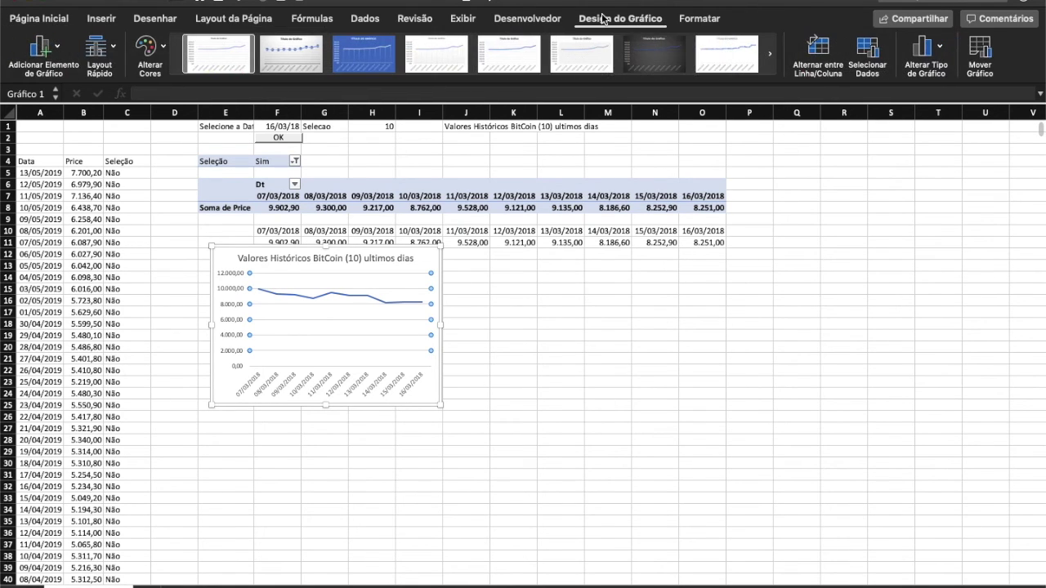
click(357, 65)
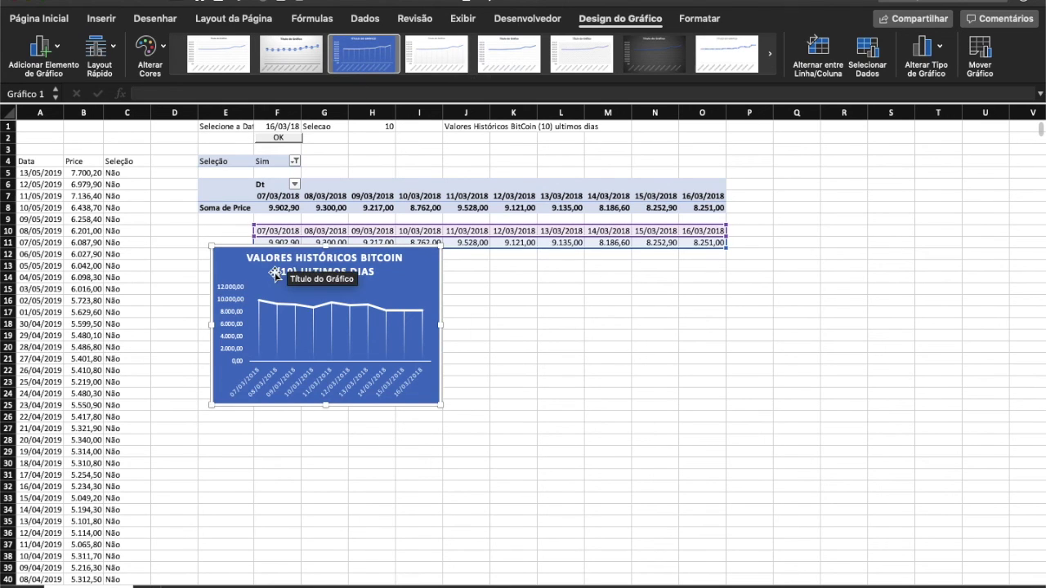
Enlarge the line chart so it covers the sheet area from cell A4 to cell U39.
drag(210, 246, 15, 153)
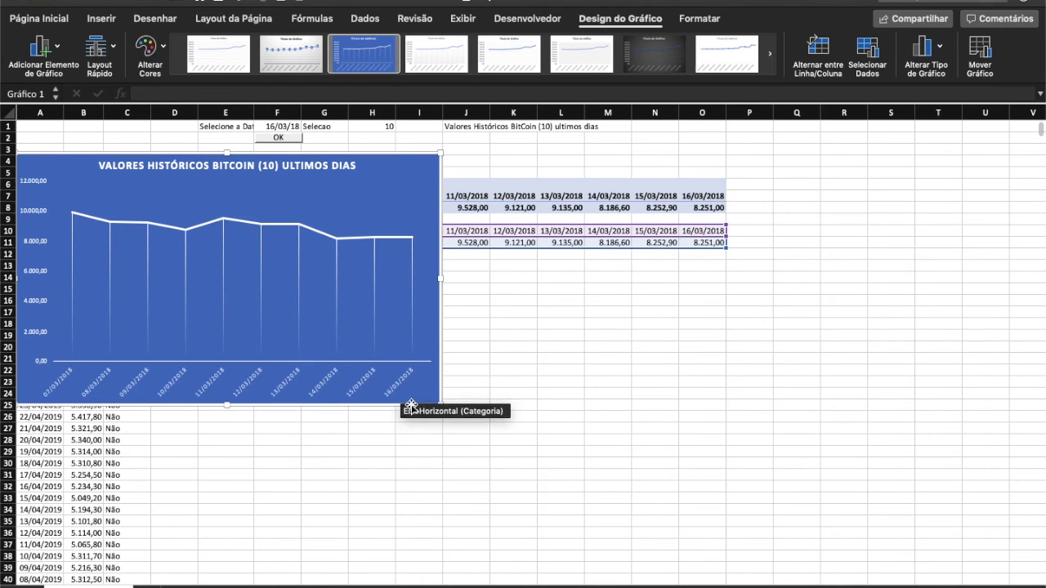
drag(441, 405, 1009, 451)
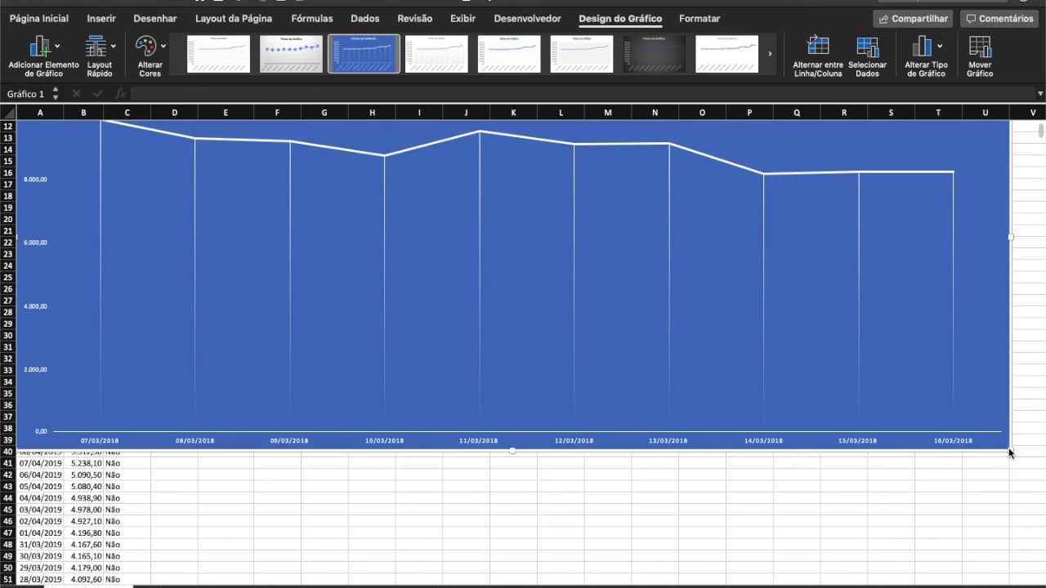
scroll(862, 294, up, 5)
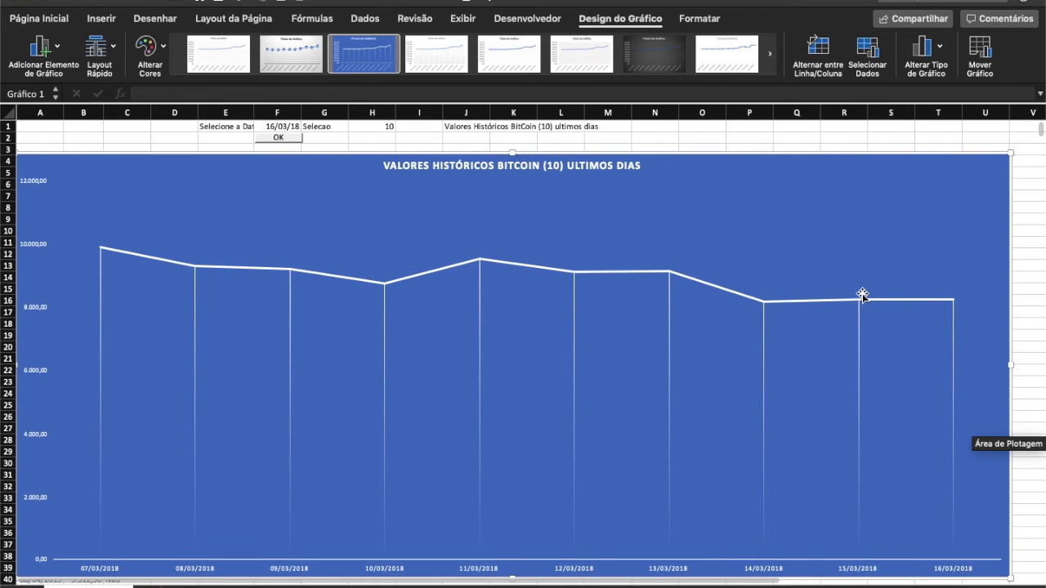
Set the reference date in F1 to 03/10/2018 and run the OK macro to refresh the chart.
click(286, 127)
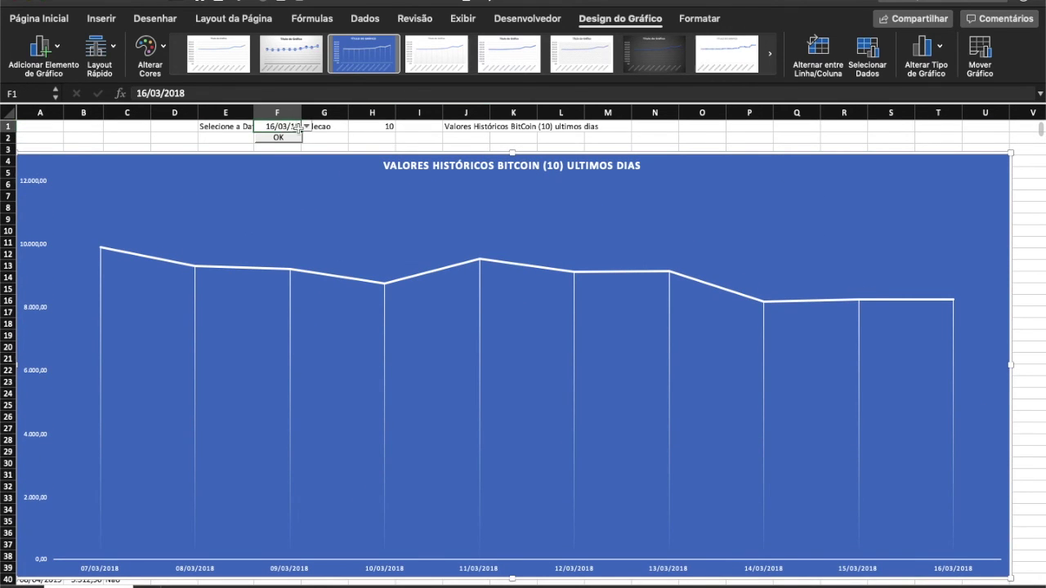
click(307, 129)
scroll(277, 245, up, 15)
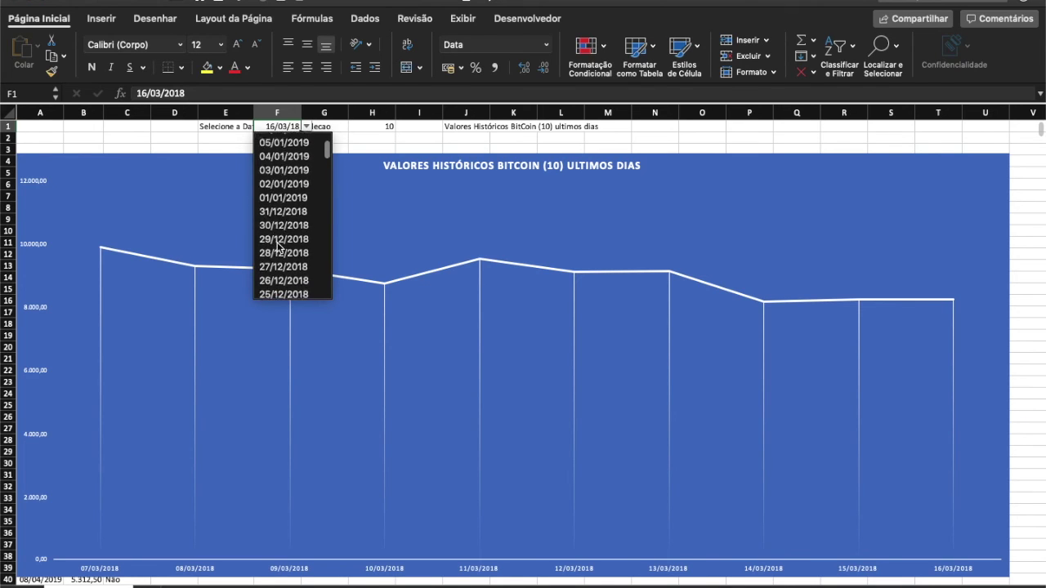
click(278, 241)
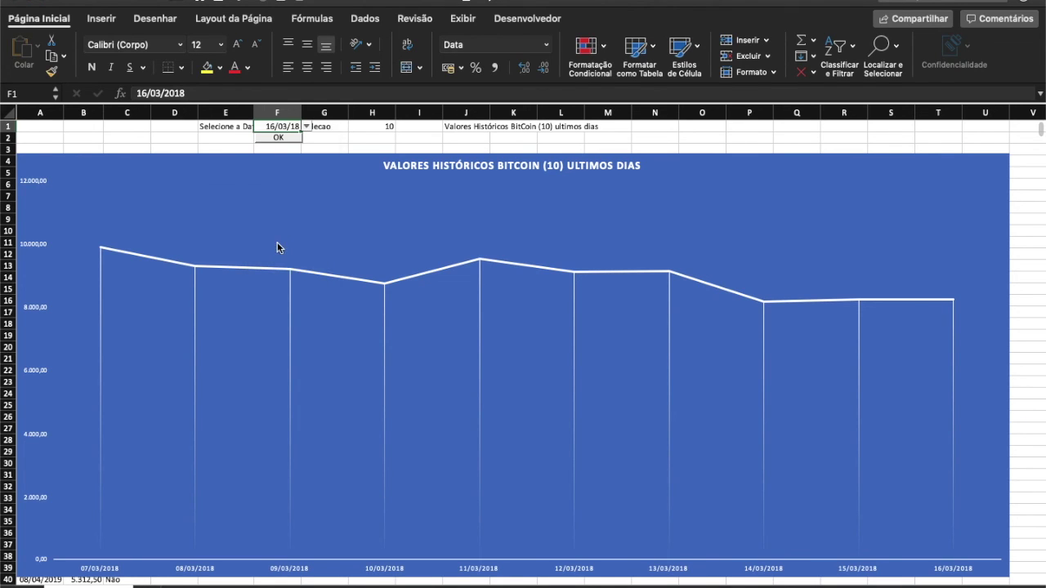
click(282, 139)
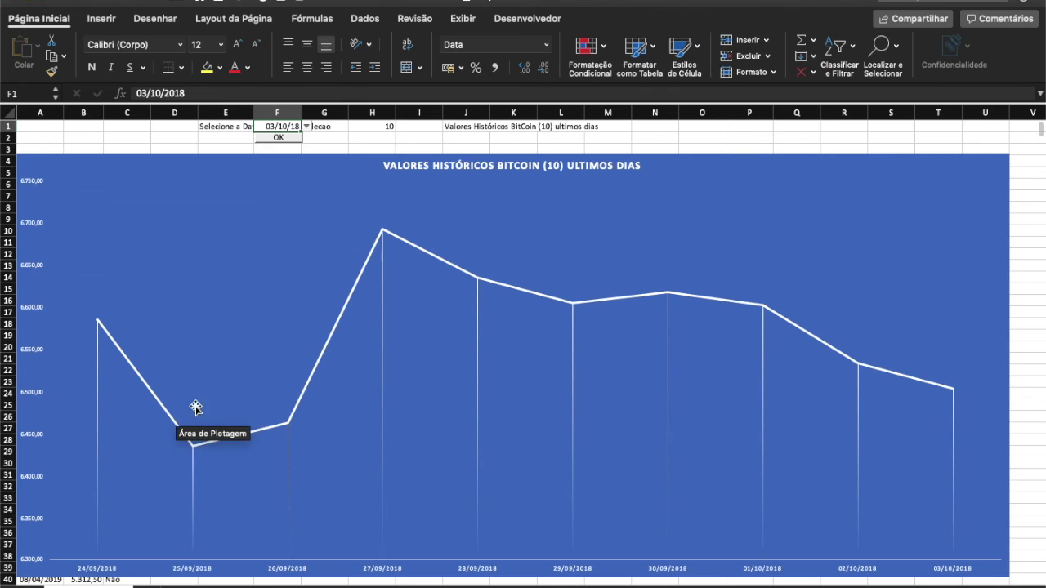
Add data labels showing the values to the line series in the chart.
click(162, 405)
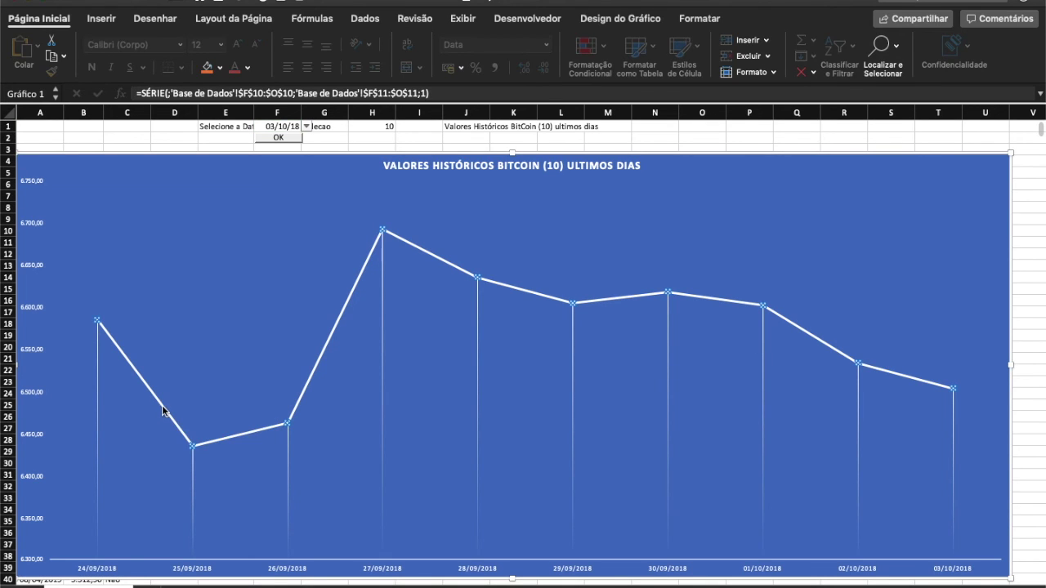
mouse_move(126, 359)
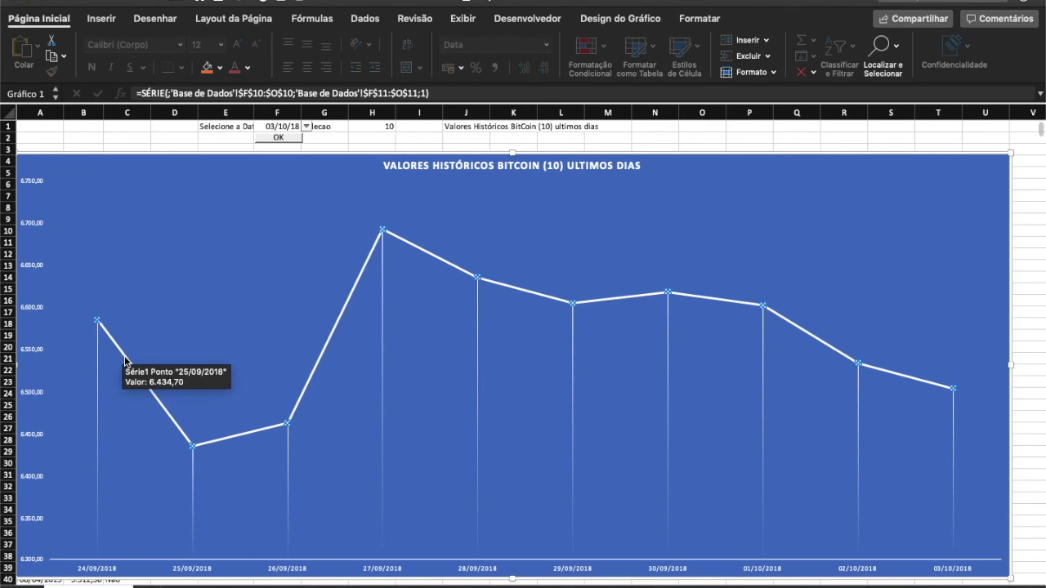
right_click(126, 359)
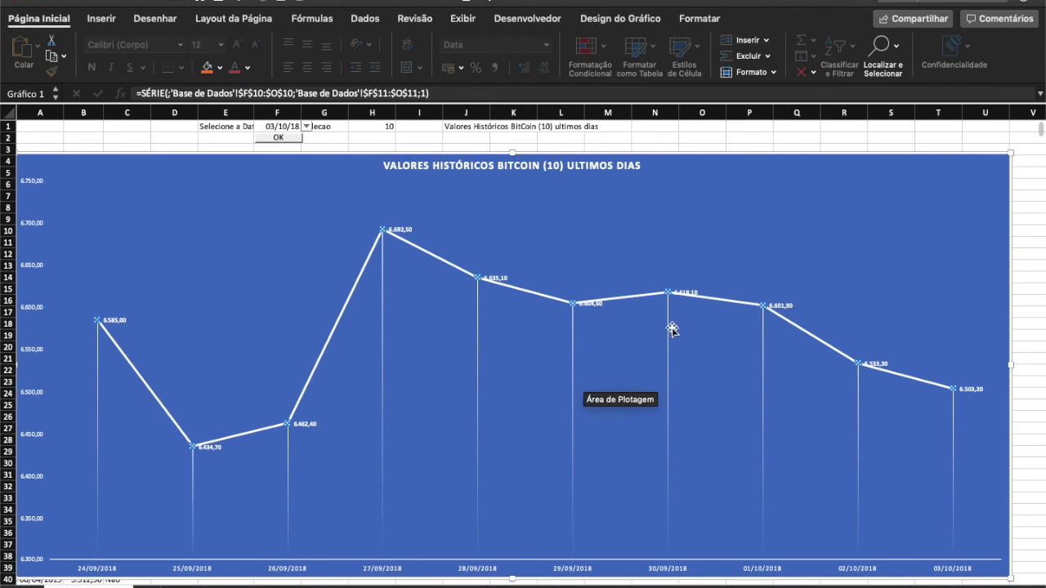
Set the label position of the chart's data labels to Centro.
click(787, 307)
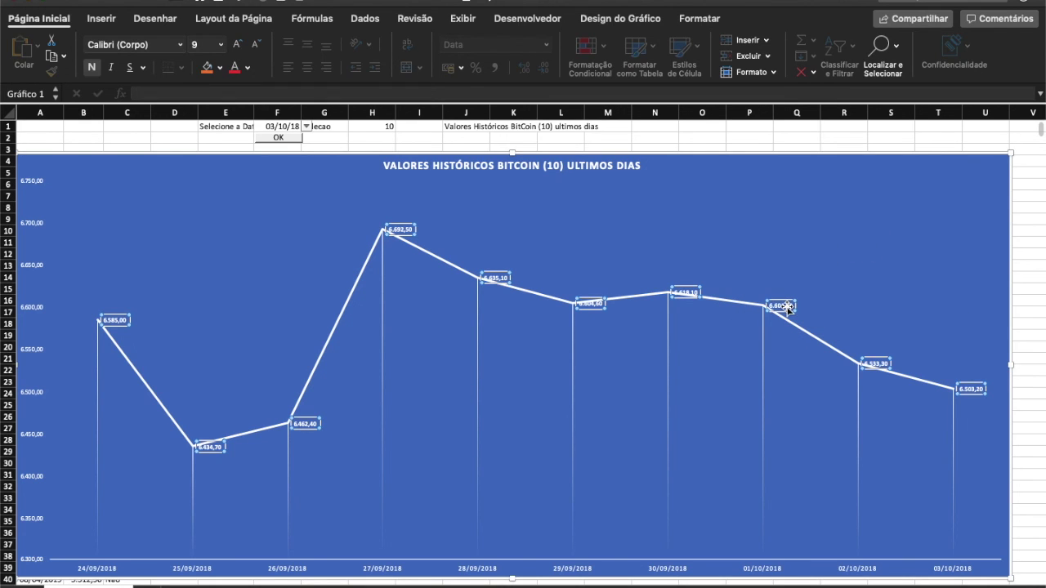
right_click(787, 308)
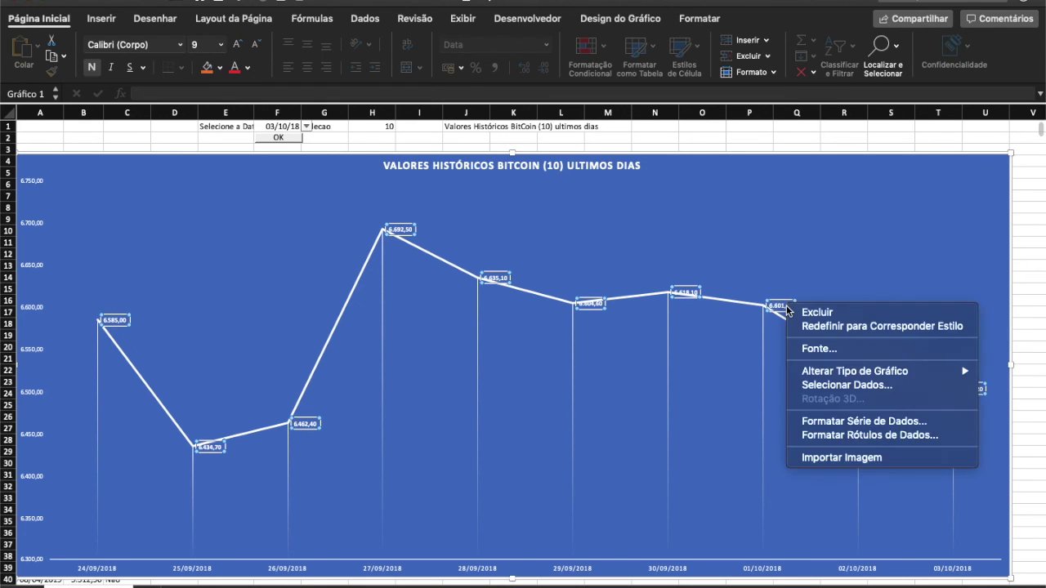
click(838, 436)
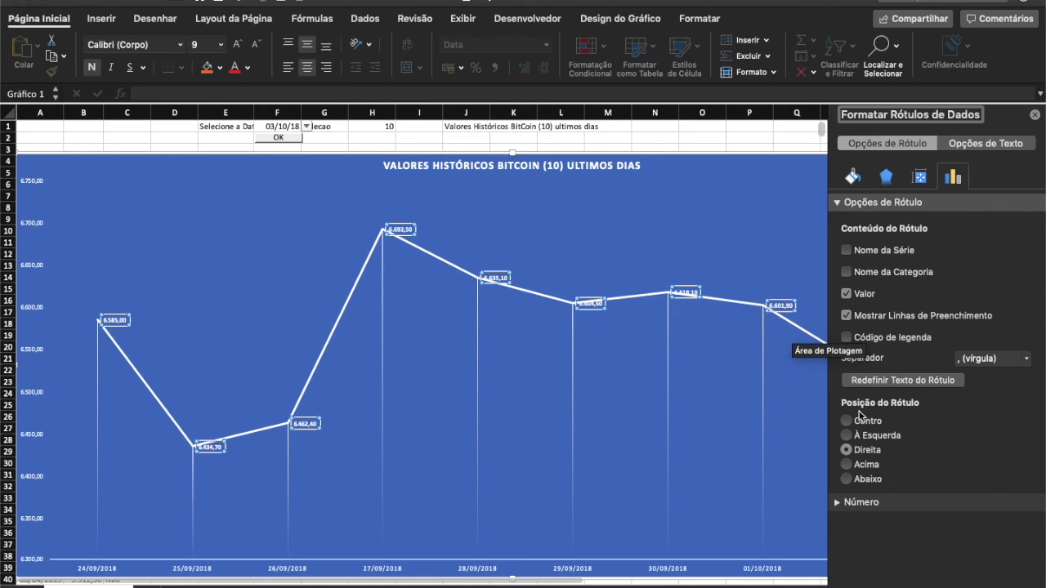
click(867, 421)
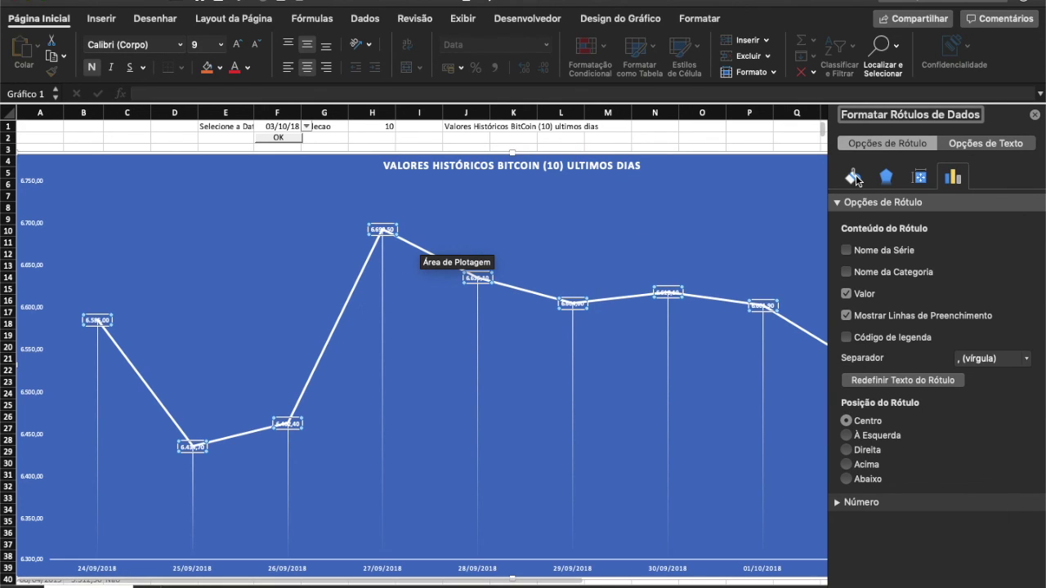
Give the data labels a solid blue fill (Preenchimento sólido) and close their formatting options.
click(854, 178)
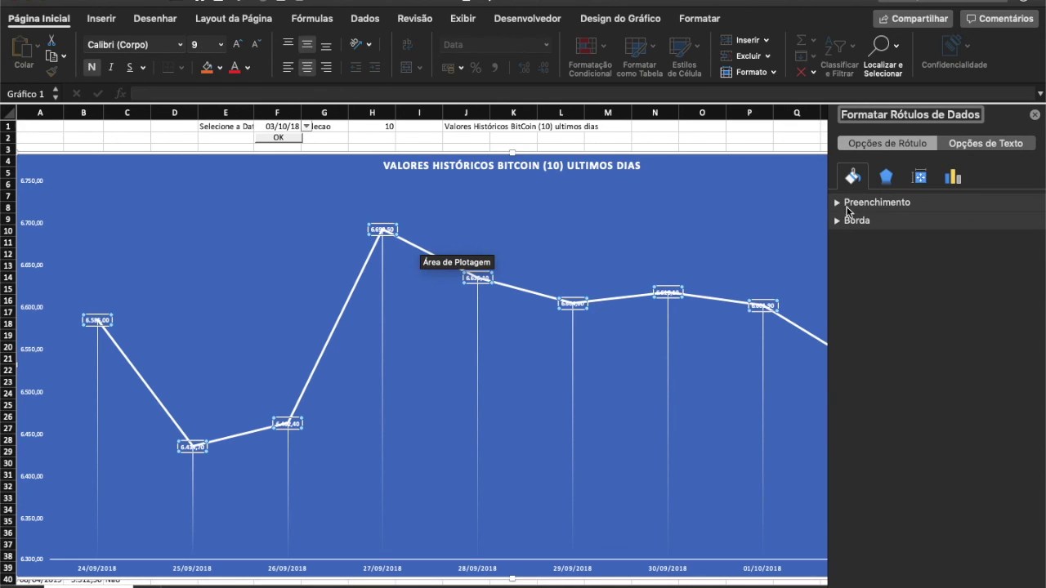
click(840, 204)
click(875, 242)
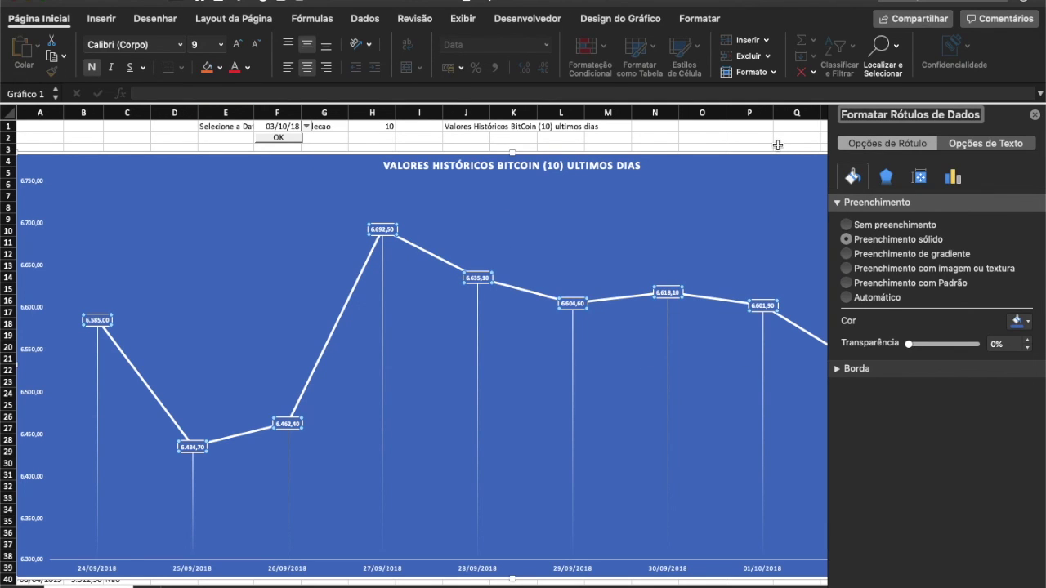
click(1035, 115)
click(891, 137)
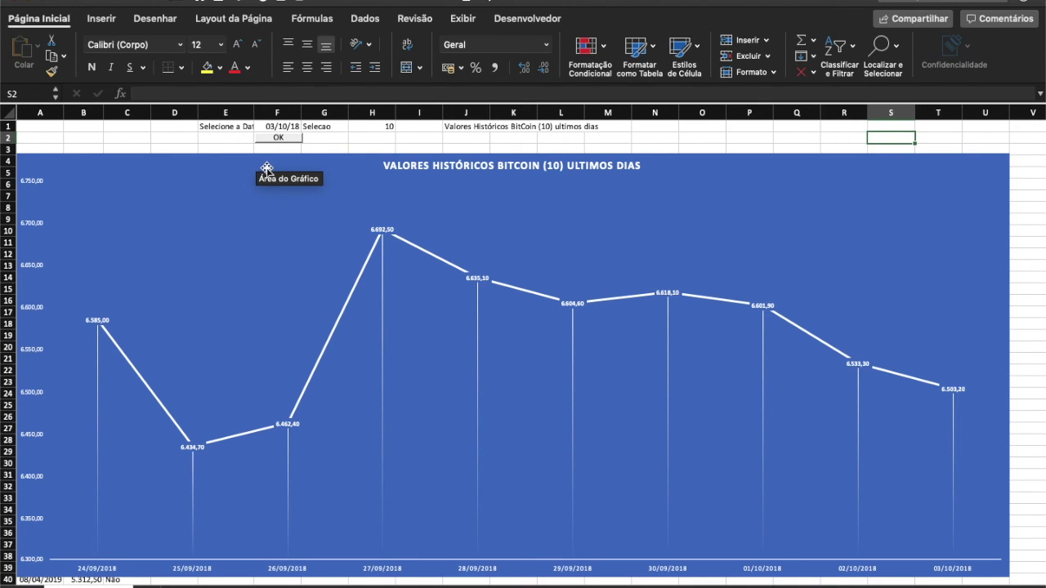
Set the reference date in F1 to 09/12/2014 and run the OK macro to refresh the chart.
click(279, 125)
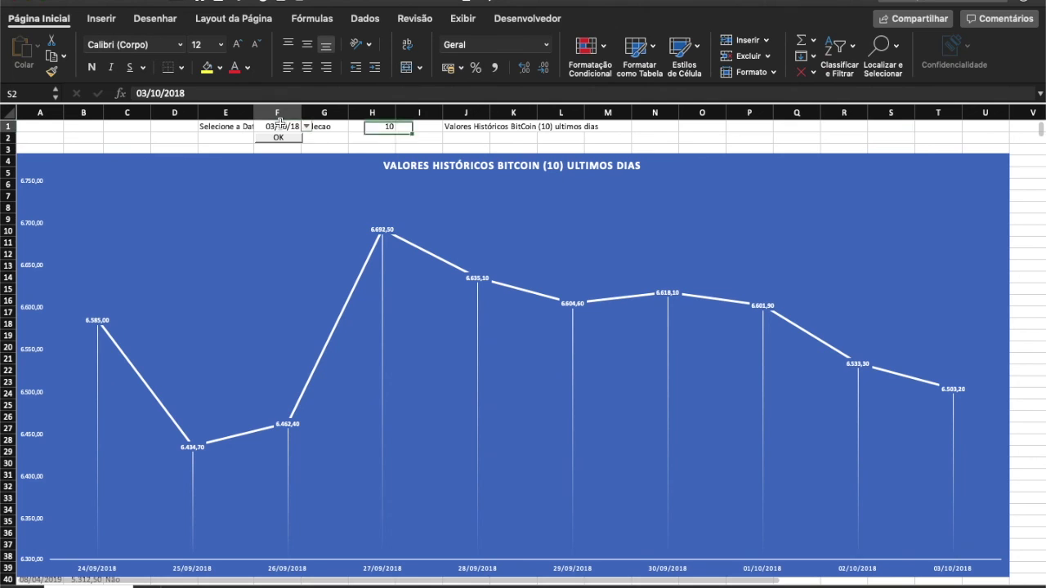
click(305, 126)
scroll(301, 296, down, 20)
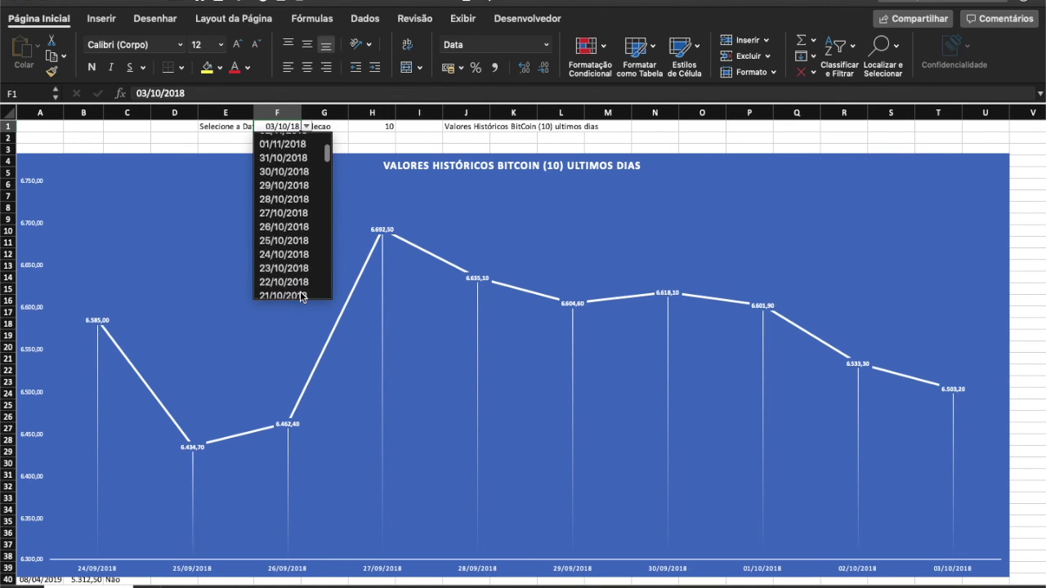
scroll(299, 296, down, 20)
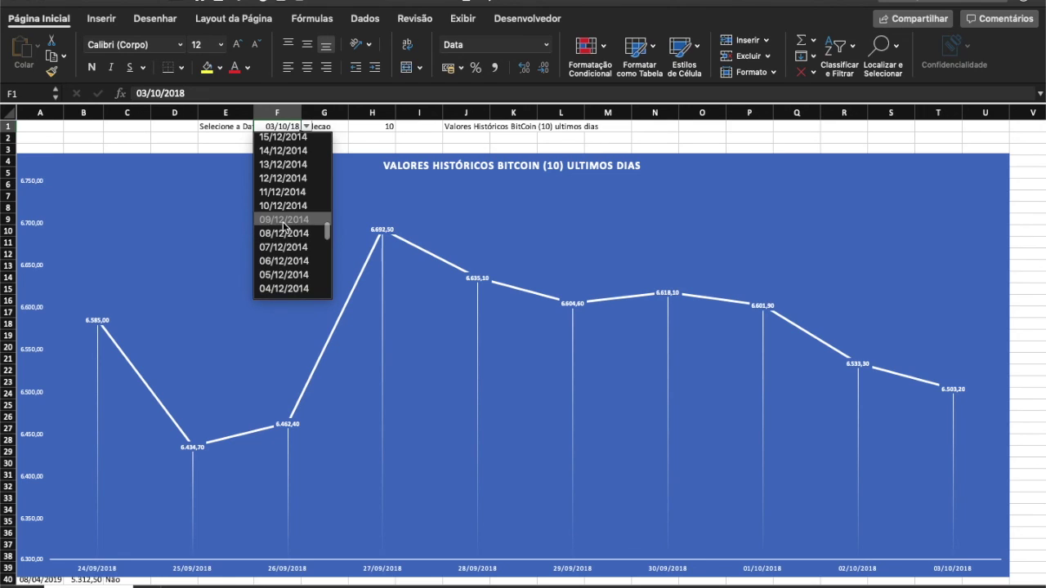
click(284, 219)
click(284, 140)
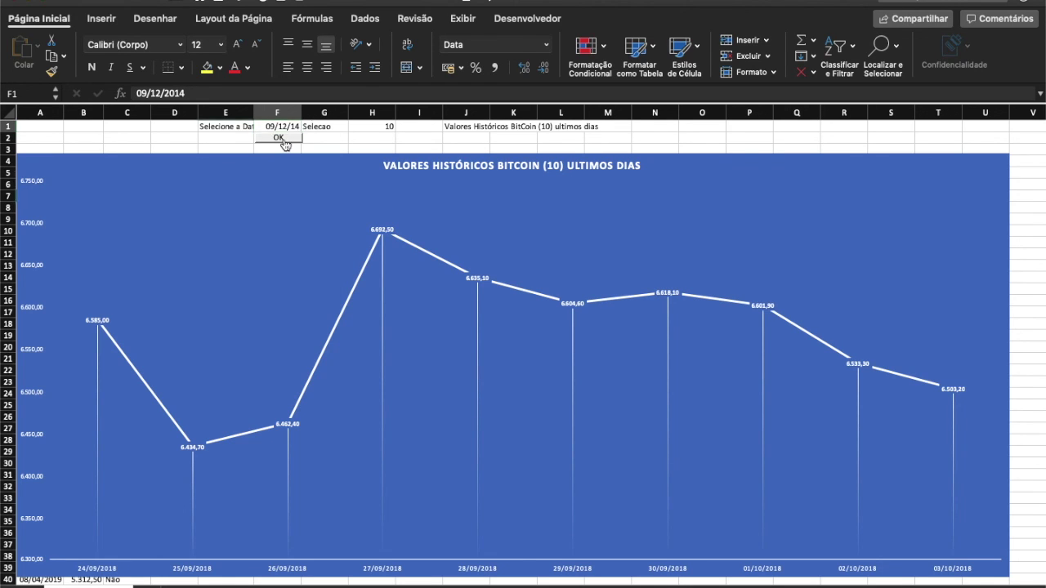